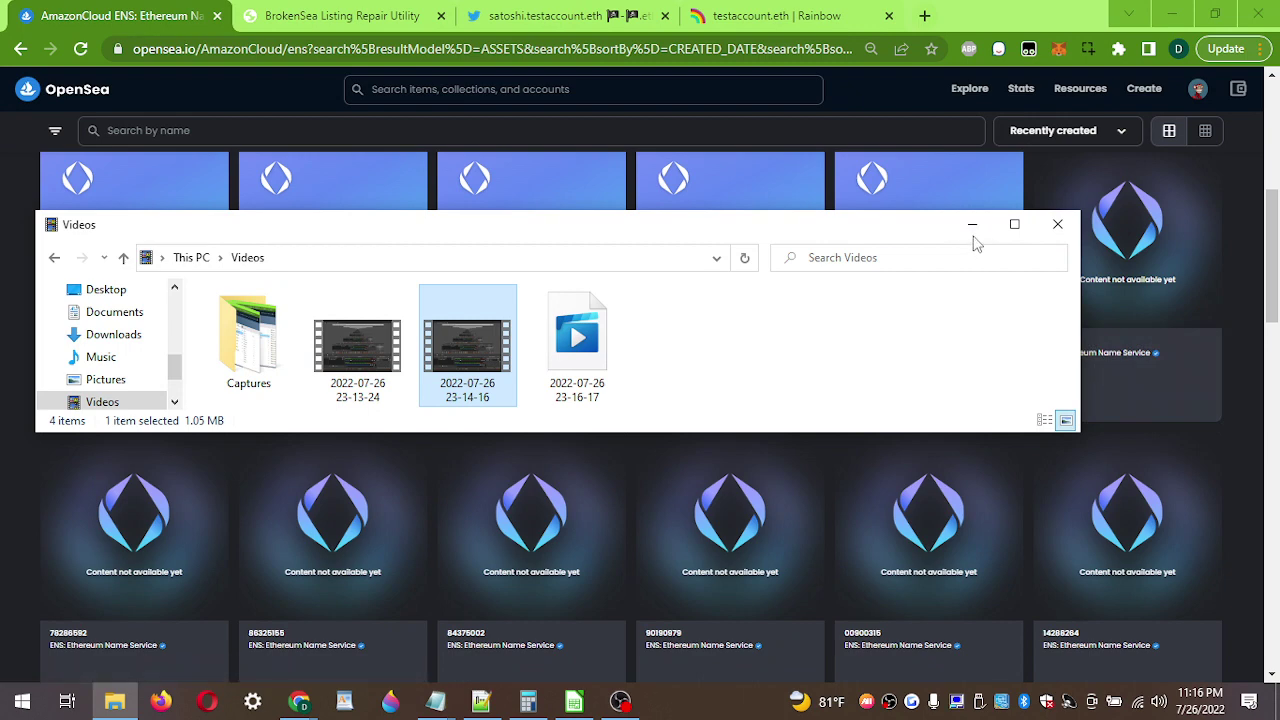
Step: Minimize the Videos folder window and return to the profile header above the collected ENS items on OpenSea
click(971, 228)
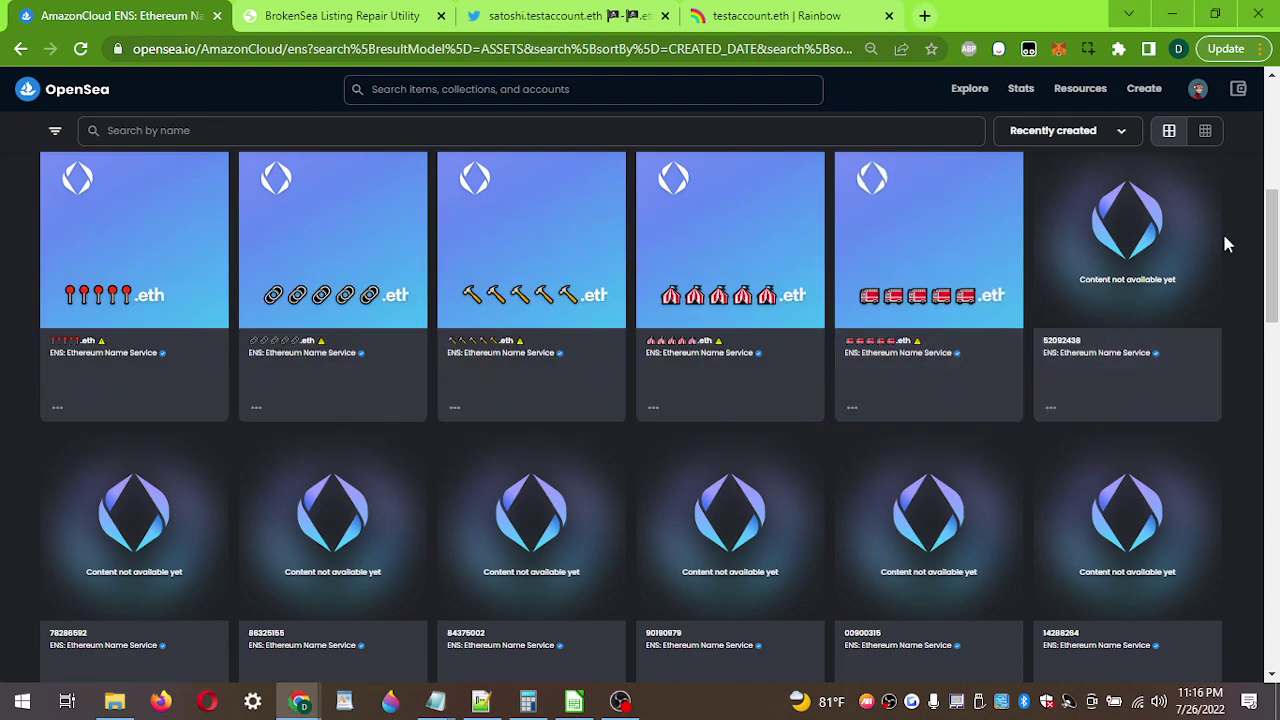
scroll(1228, 244, up, 2)
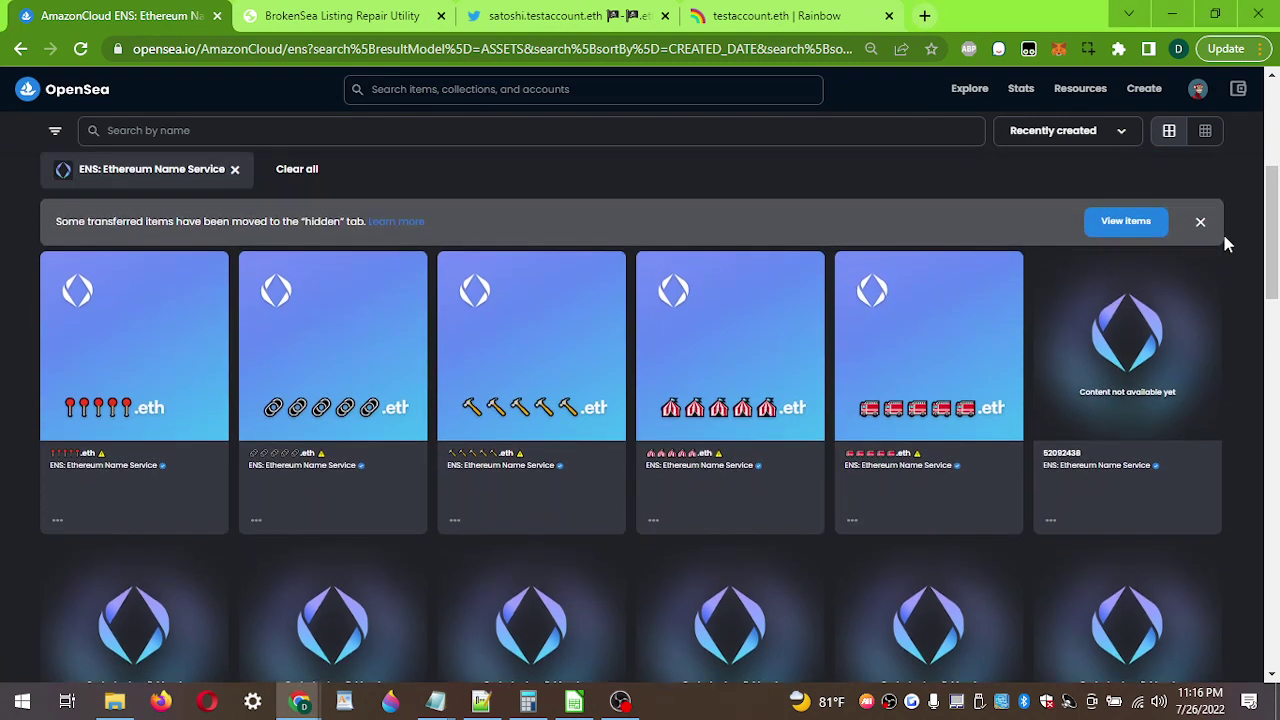
scroll(1228, 244, up, 2)
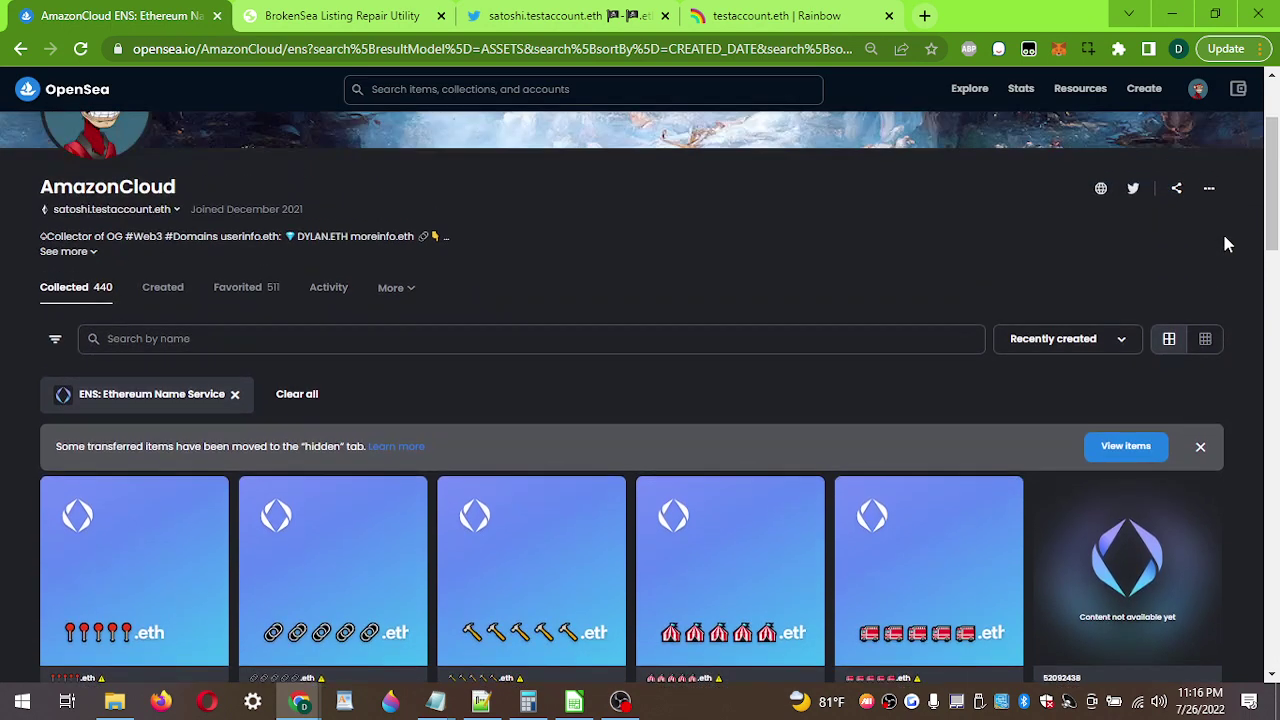
Step: View the BrokenSea Listing Repair Tool's title and review the collected ENS items on OpenSea that lack images
click(340, 16)
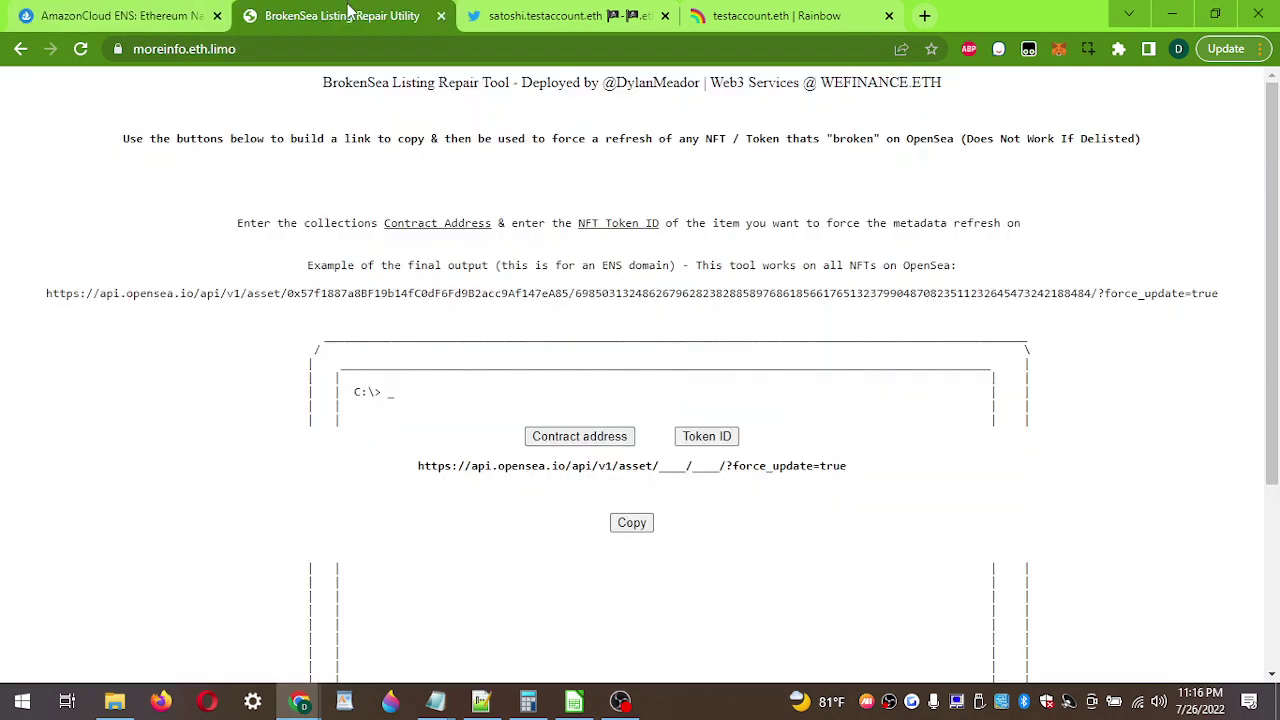
mouse_move(325, 80)
mouse_down()
mouse_move(437, 108)
mouse_move(518, 84)
mouse_move(322, 84)
mouse_up()
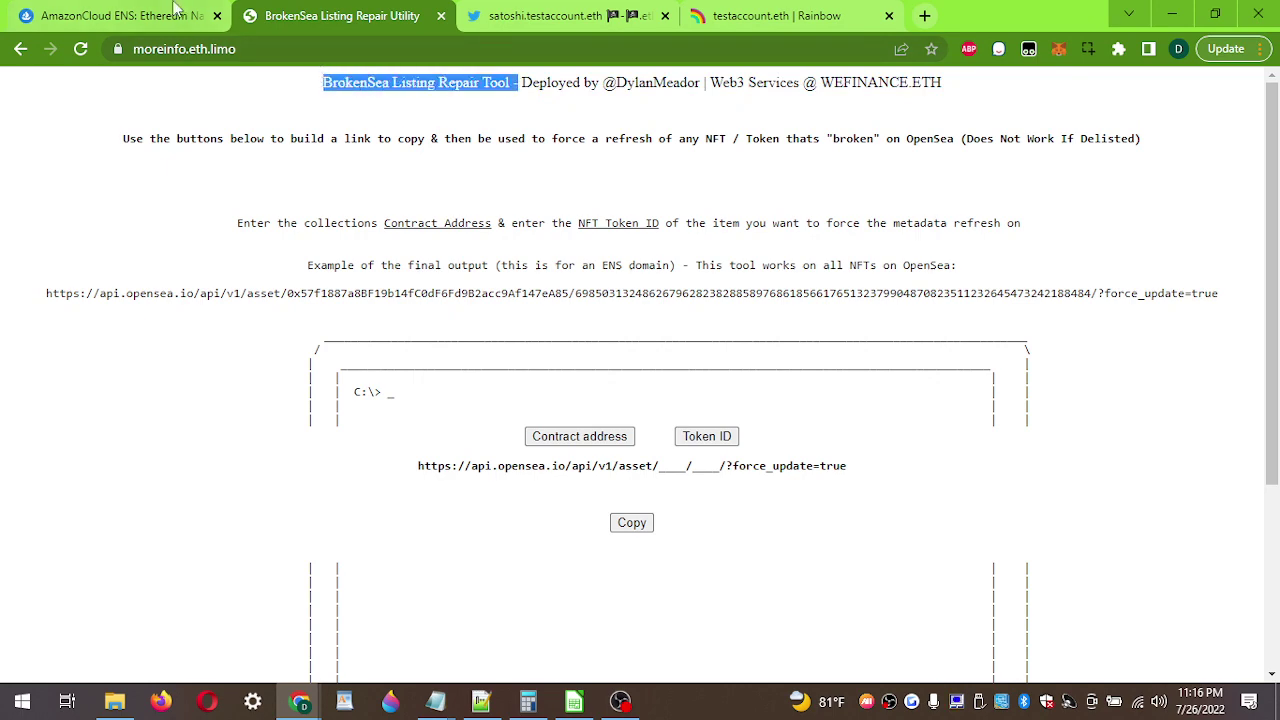
click(175, 12)
scroll(640, 400, down, 2)
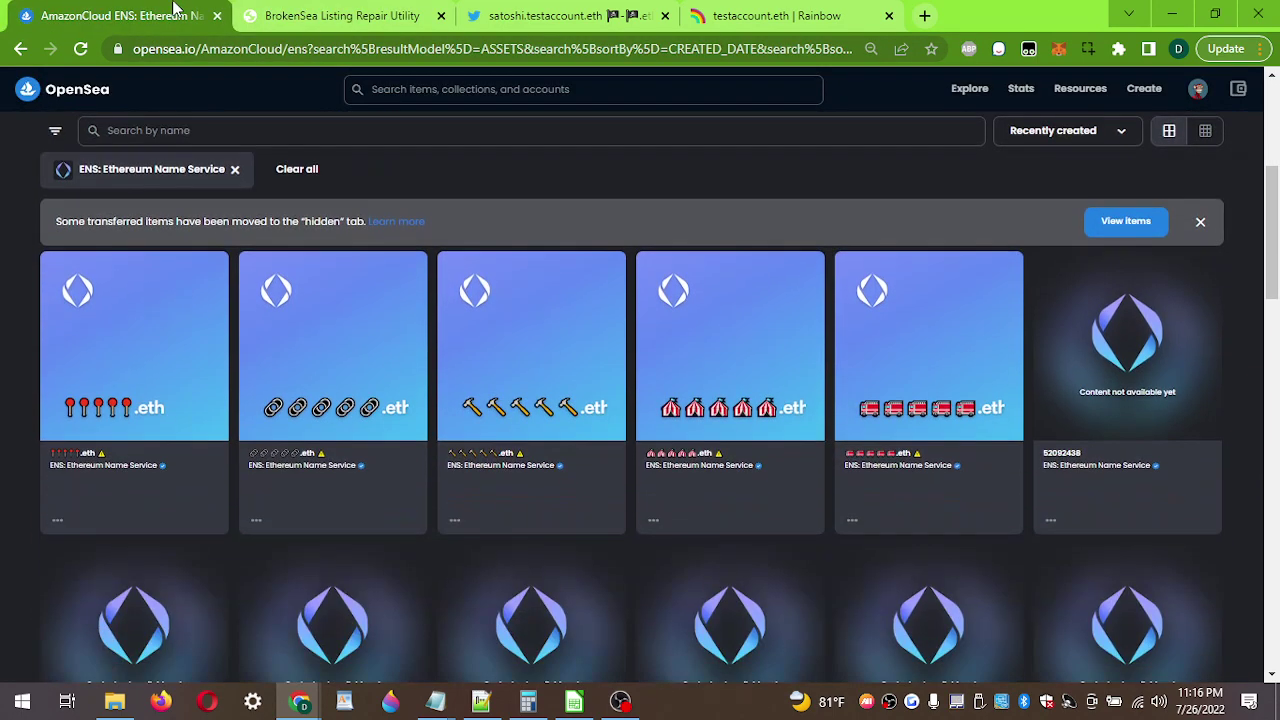
scroll(1190, 385, down, 1)
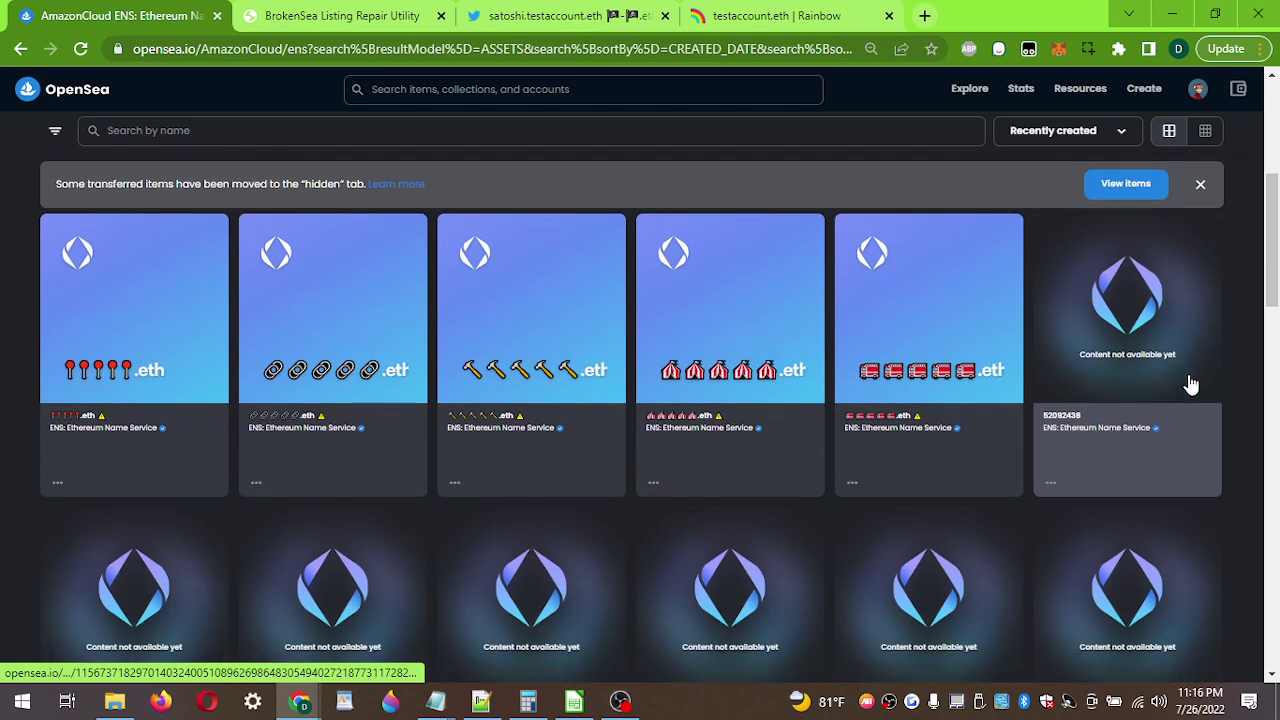
scroll(1190, 385, down, 1)
scroll(1190, 385, down, 1)
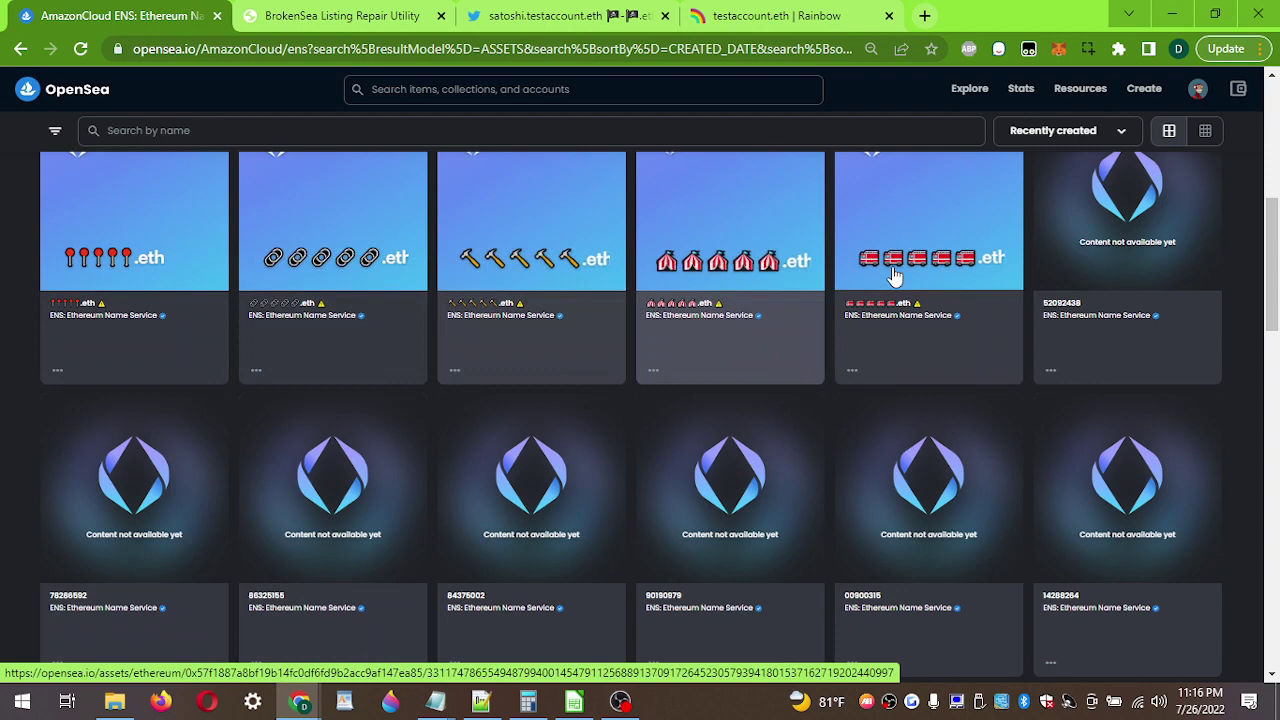
Step: Compare how the same ENS names display on the testaccount.eth Rainbow profile and in the OpenSea collection
click(760, 16)
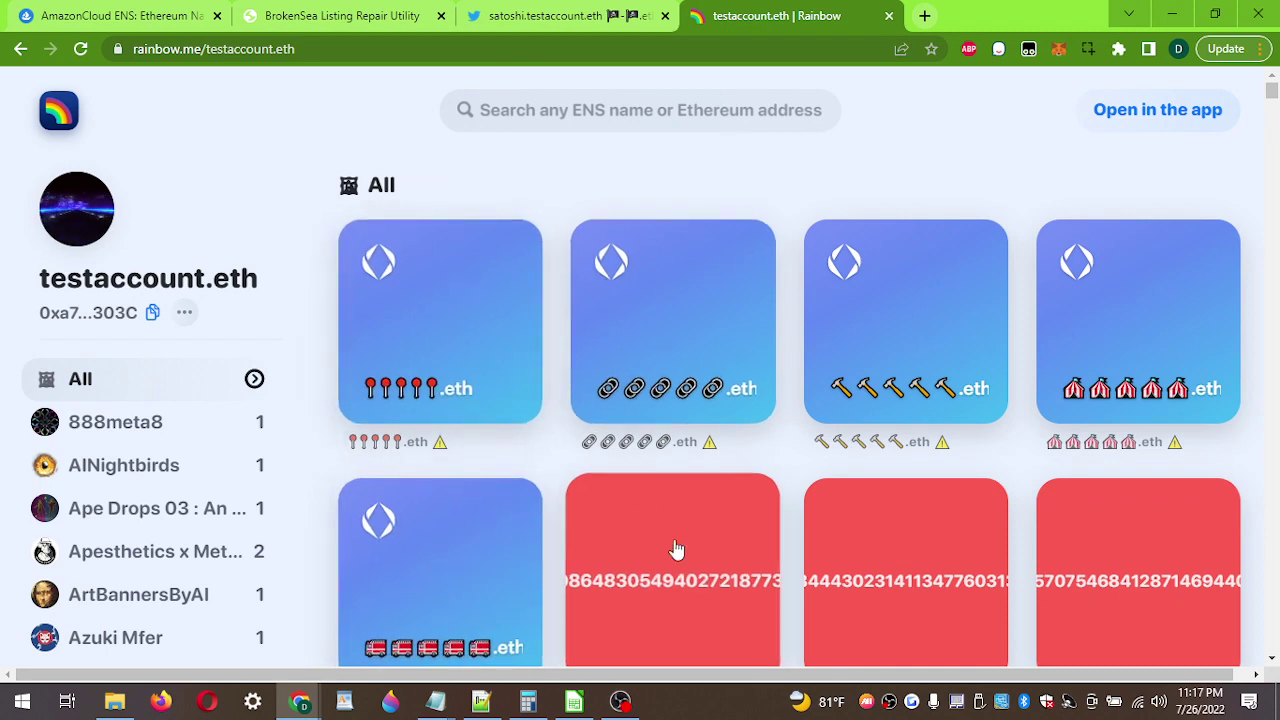
scroll(676, 549, down, 4)
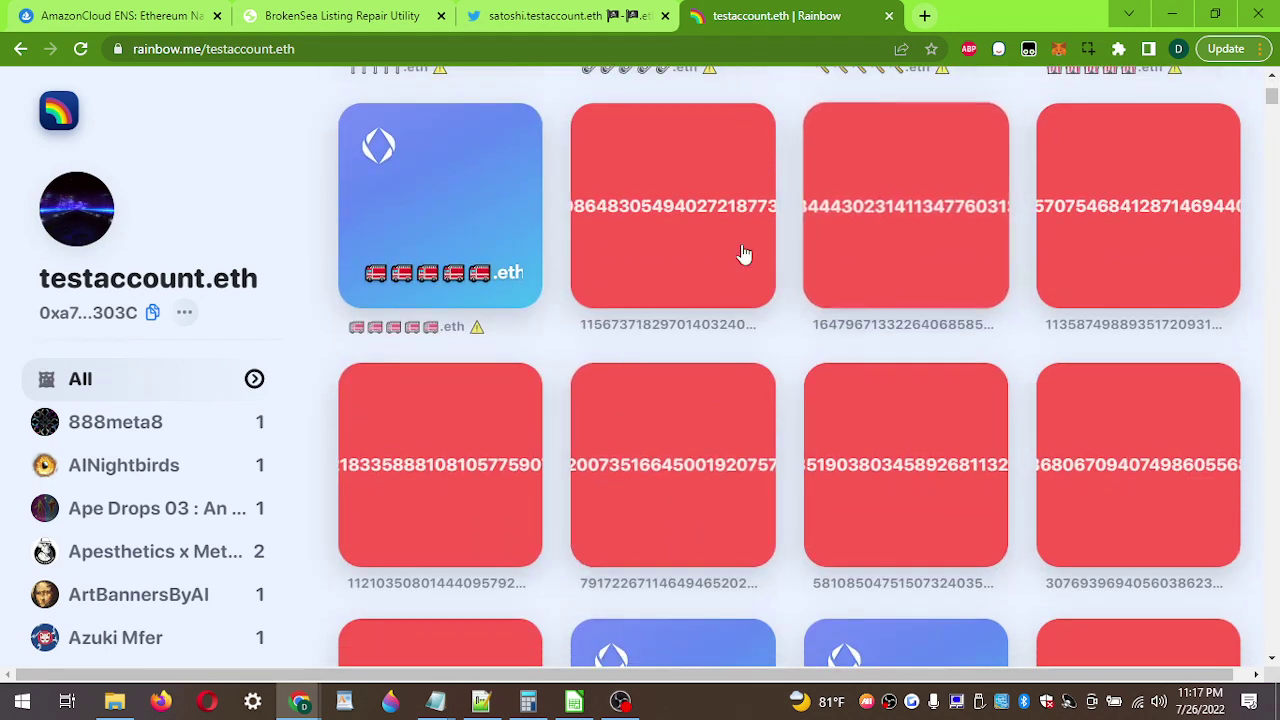
scroll(951, 337, up, 1)
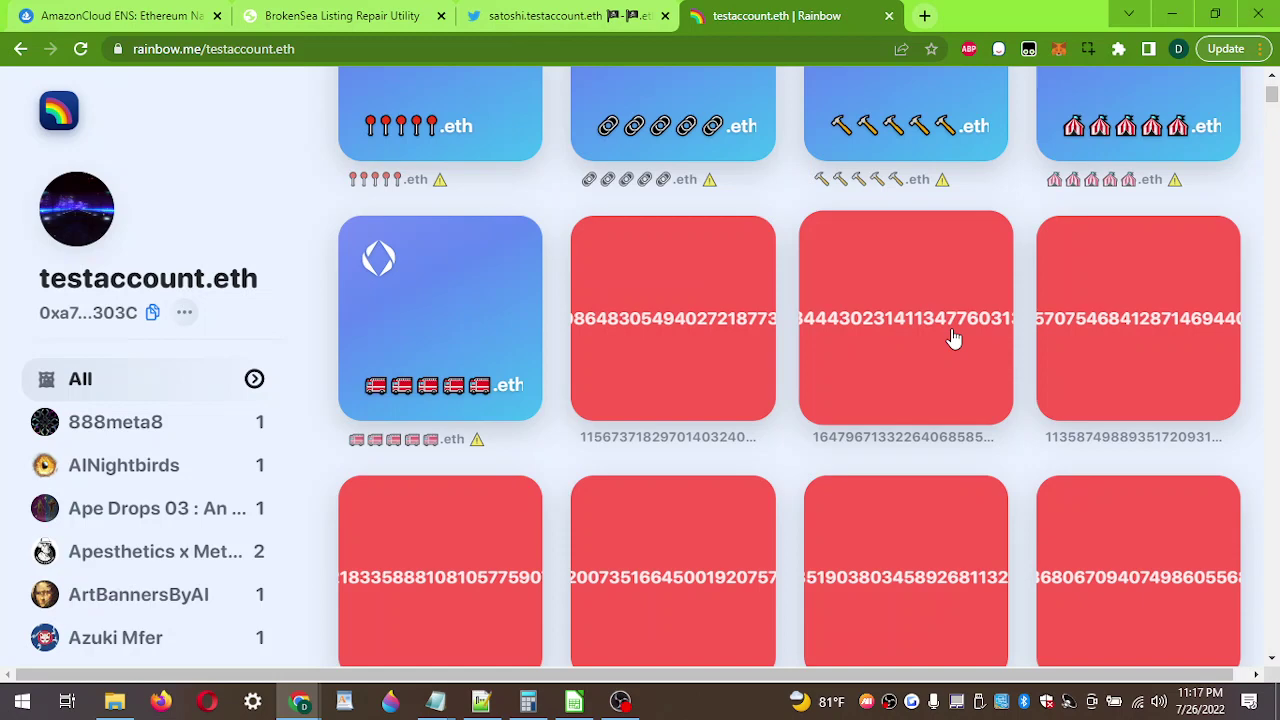
click(70, 10)
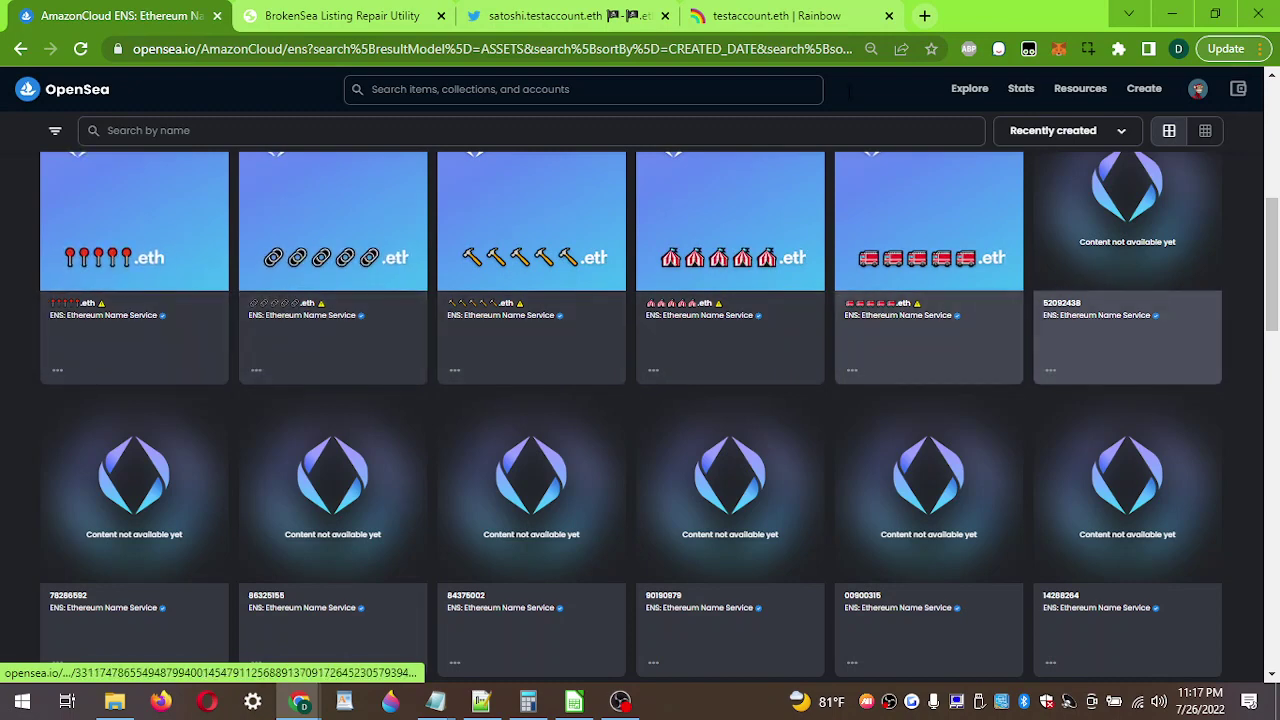
click(822, 14)
scroll(568, 242, up, 1)
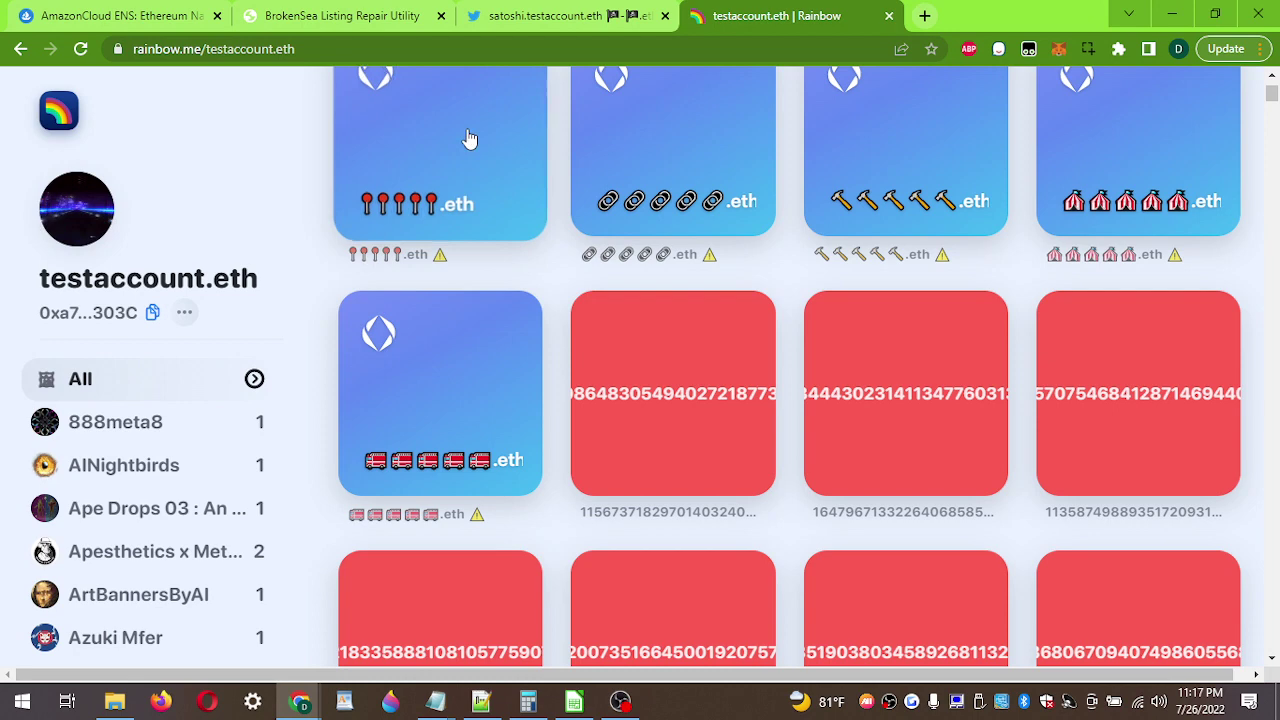
Step: Load moreinfo.eth.limo with the BrokenSea Listing Repair Tool and inspect its site information
click(335, 14)
click(240, 104)
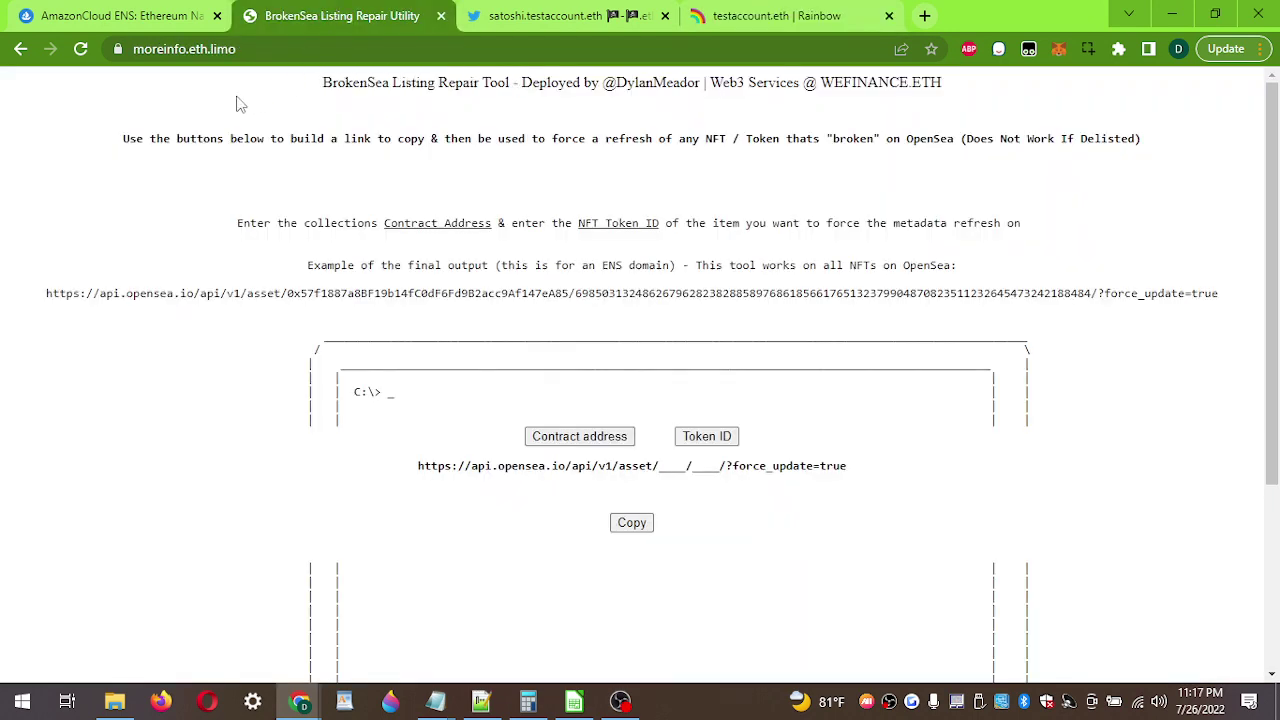
click(161, 58)
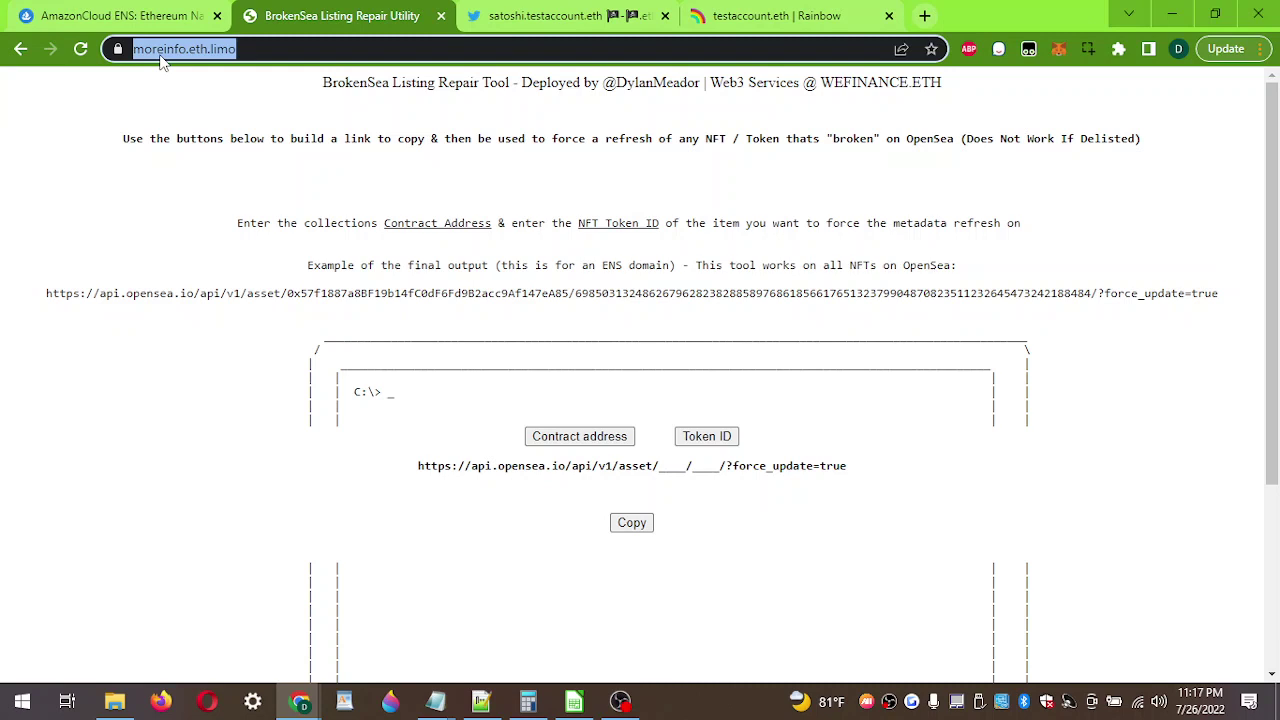
key(Return)
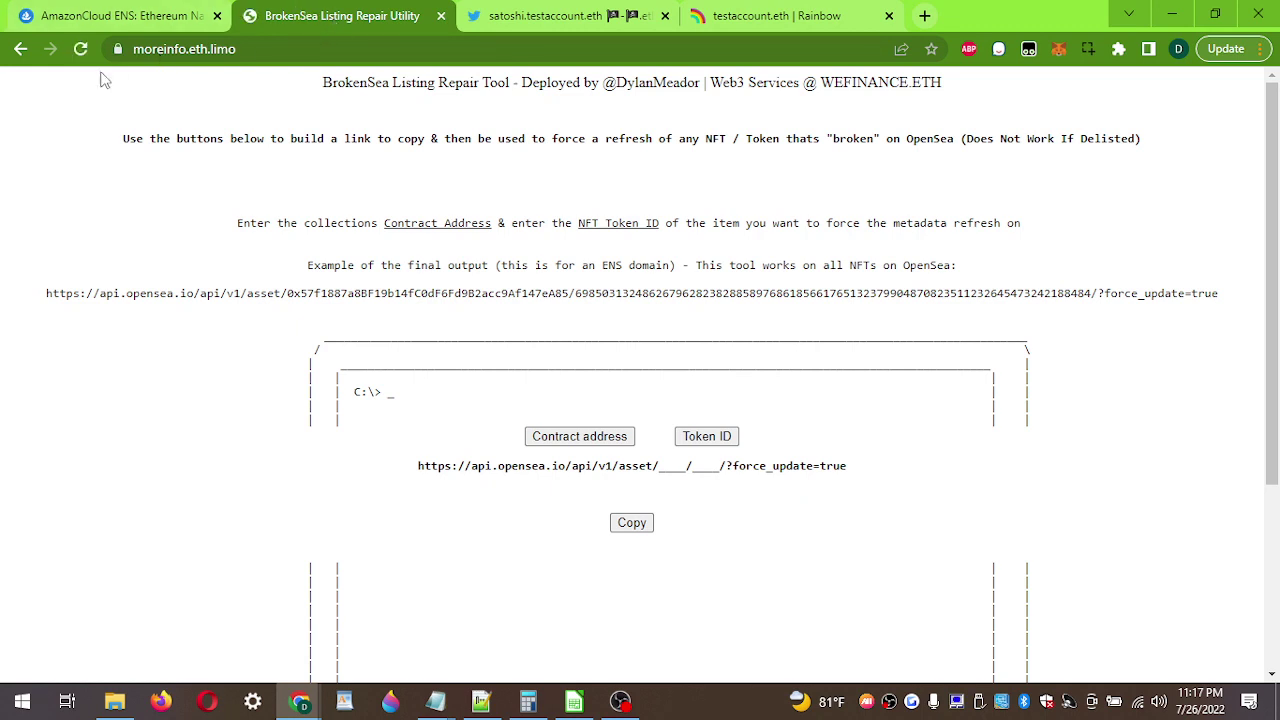
click(117, 50)
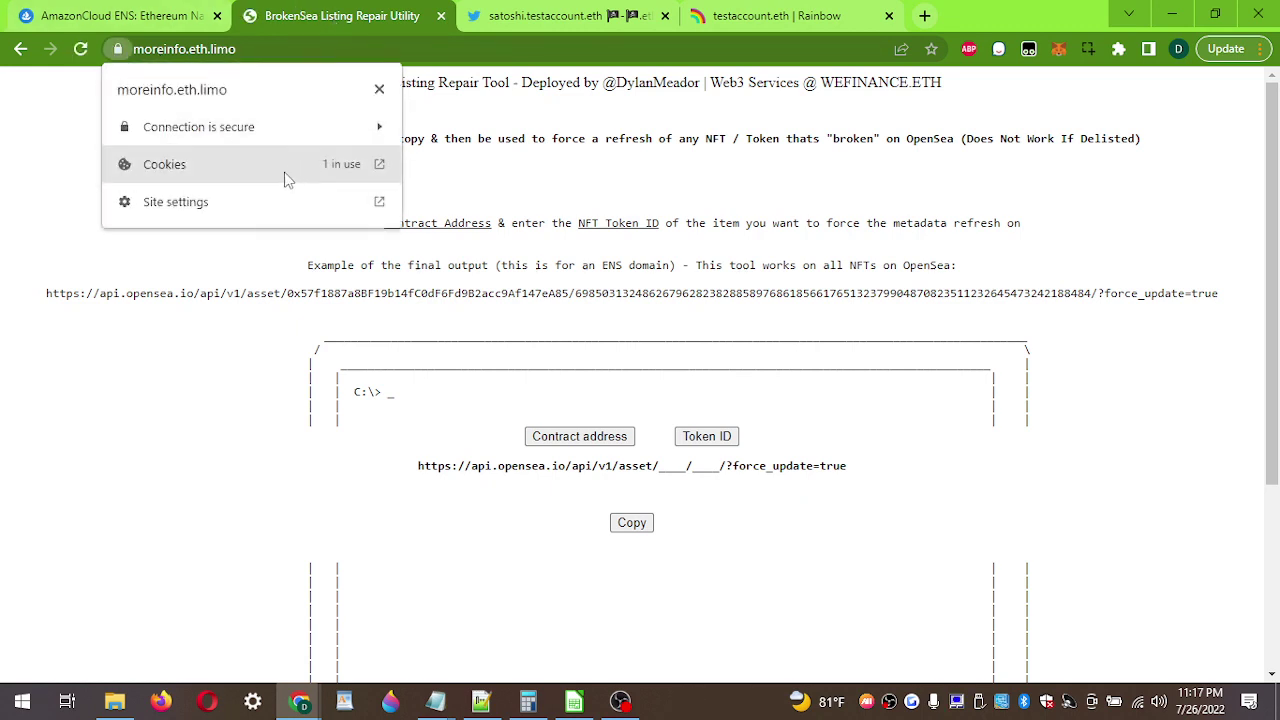
click(231, 350)
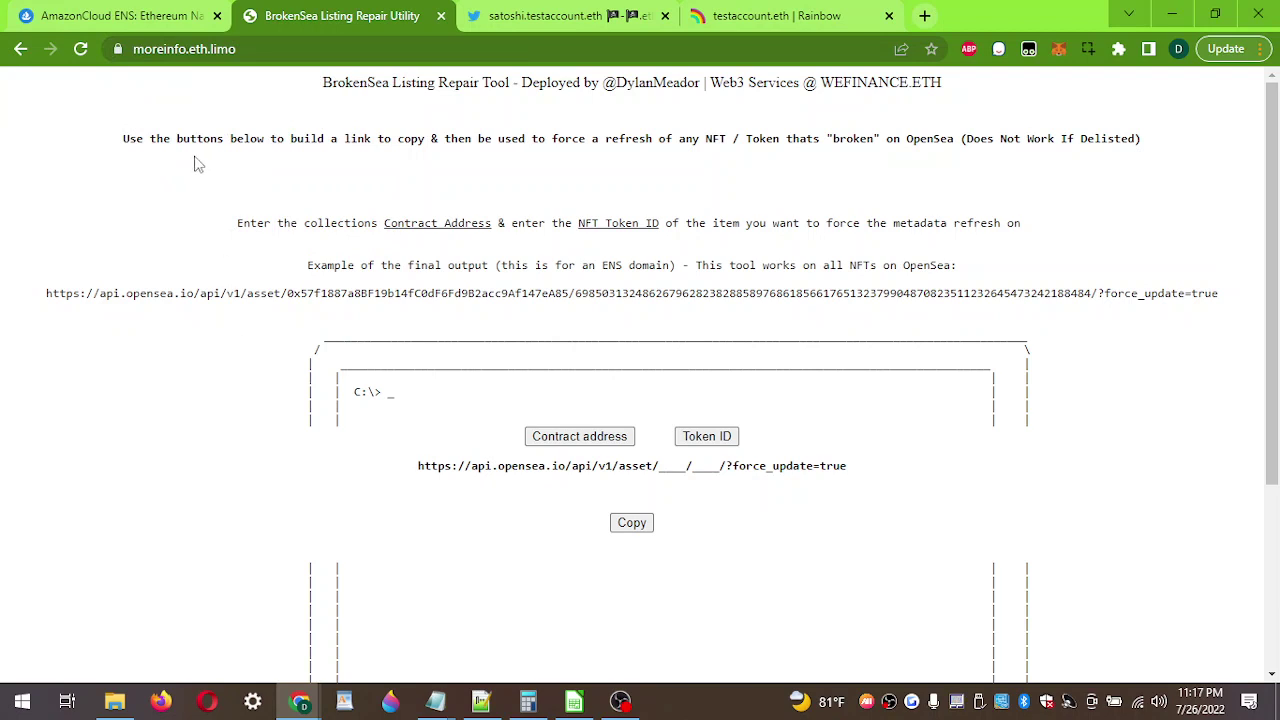
Step: Read the repair tool's instructions on building a refresh link from the Contract Address and NFT Token ID
triple_click(150, 140)
drag(223, 151, 484, 160)
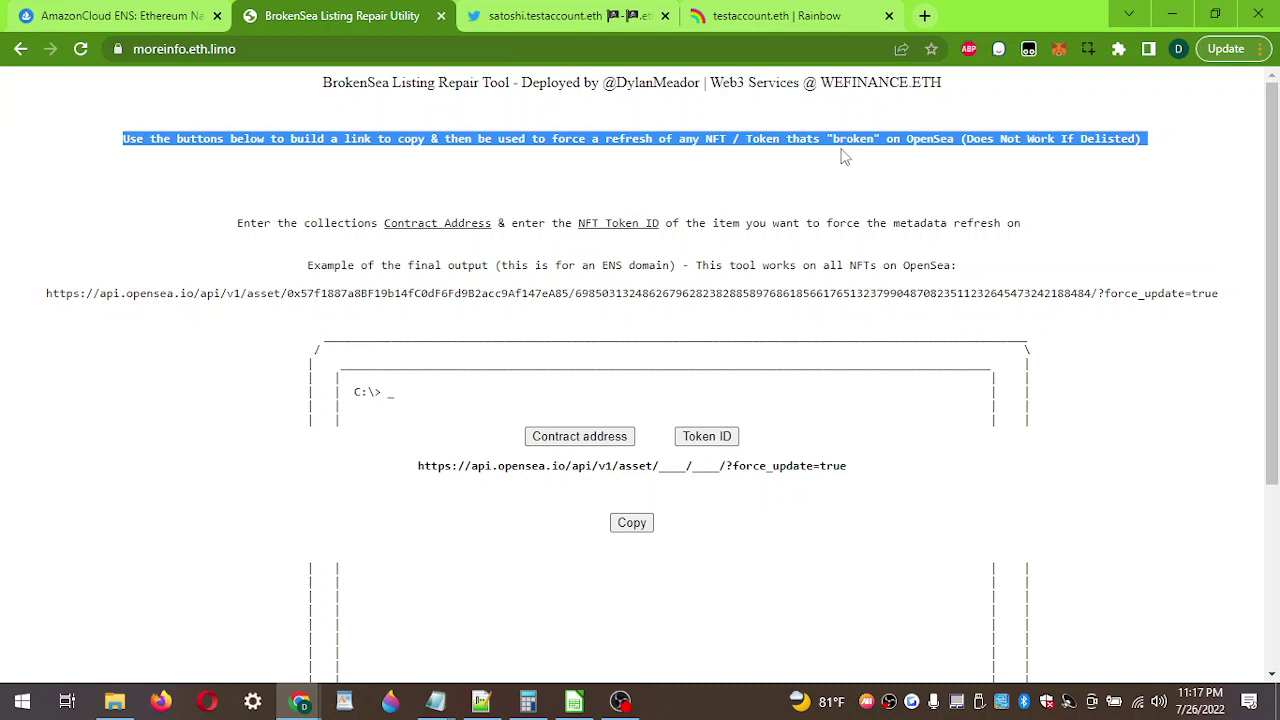
triple_click(265, 224)
click(265, 228)
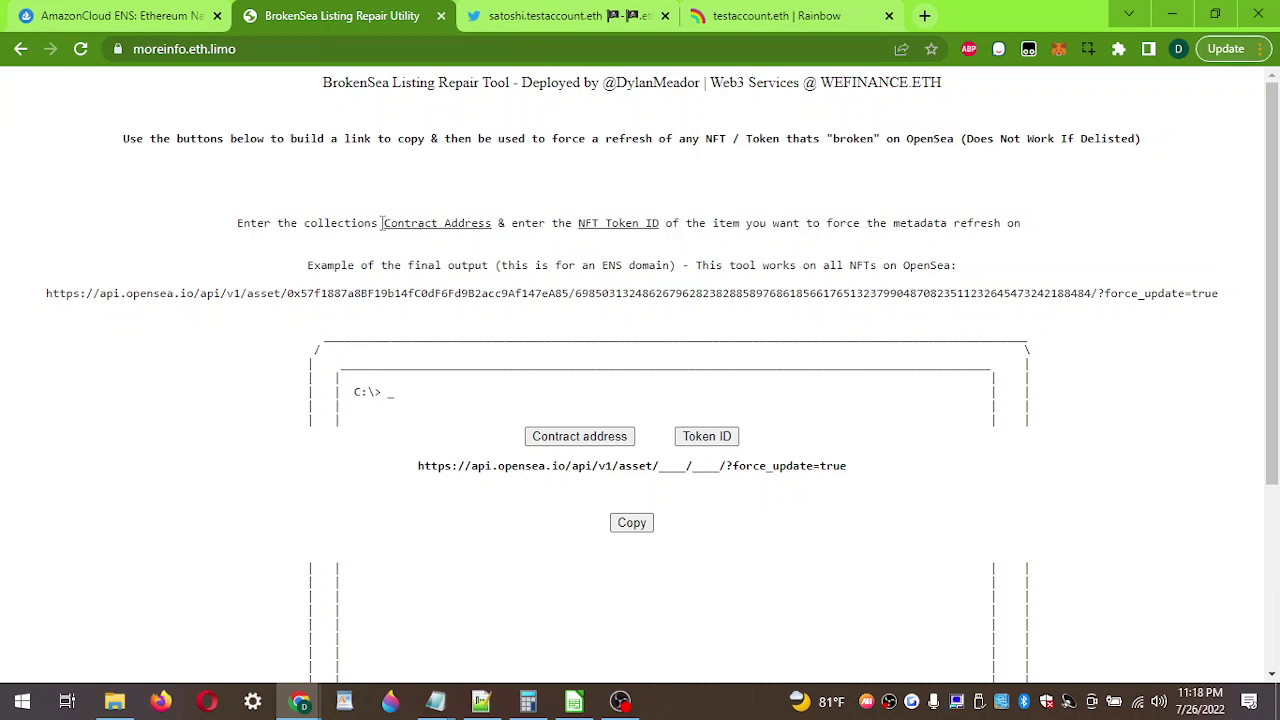
drag(378, 223, 490, 228)
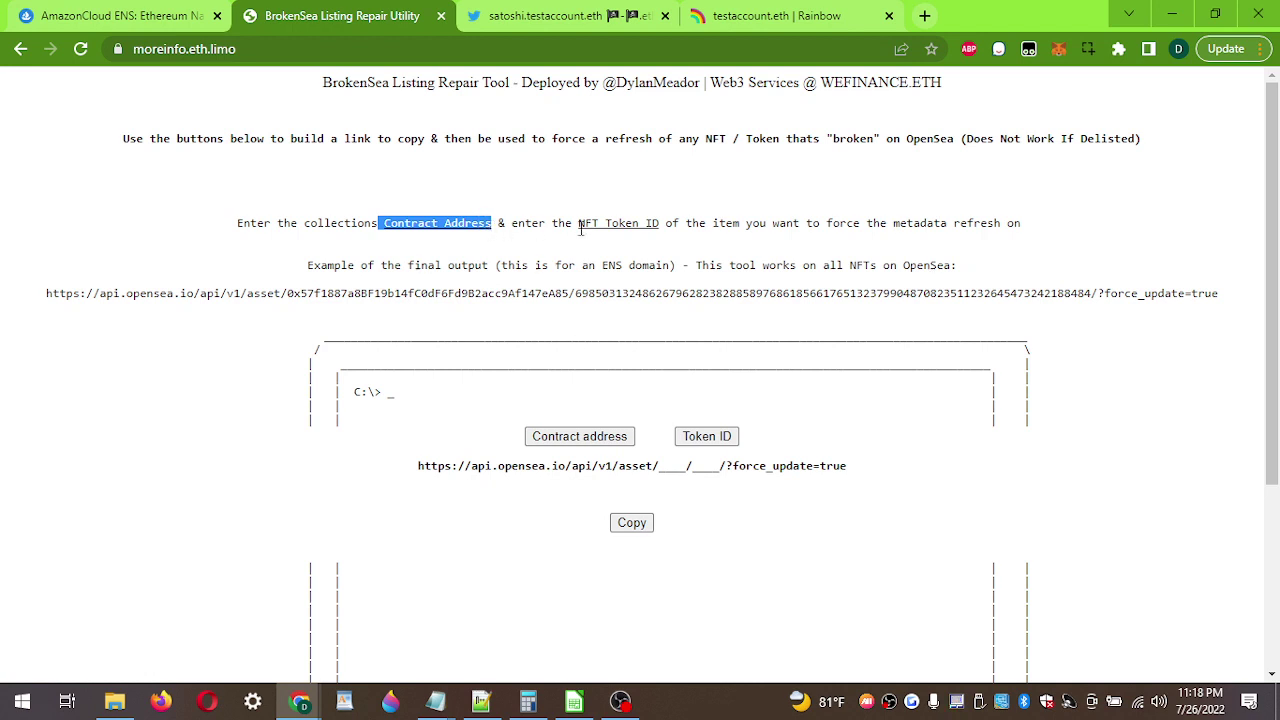
drag(577, 226, 663, 216)
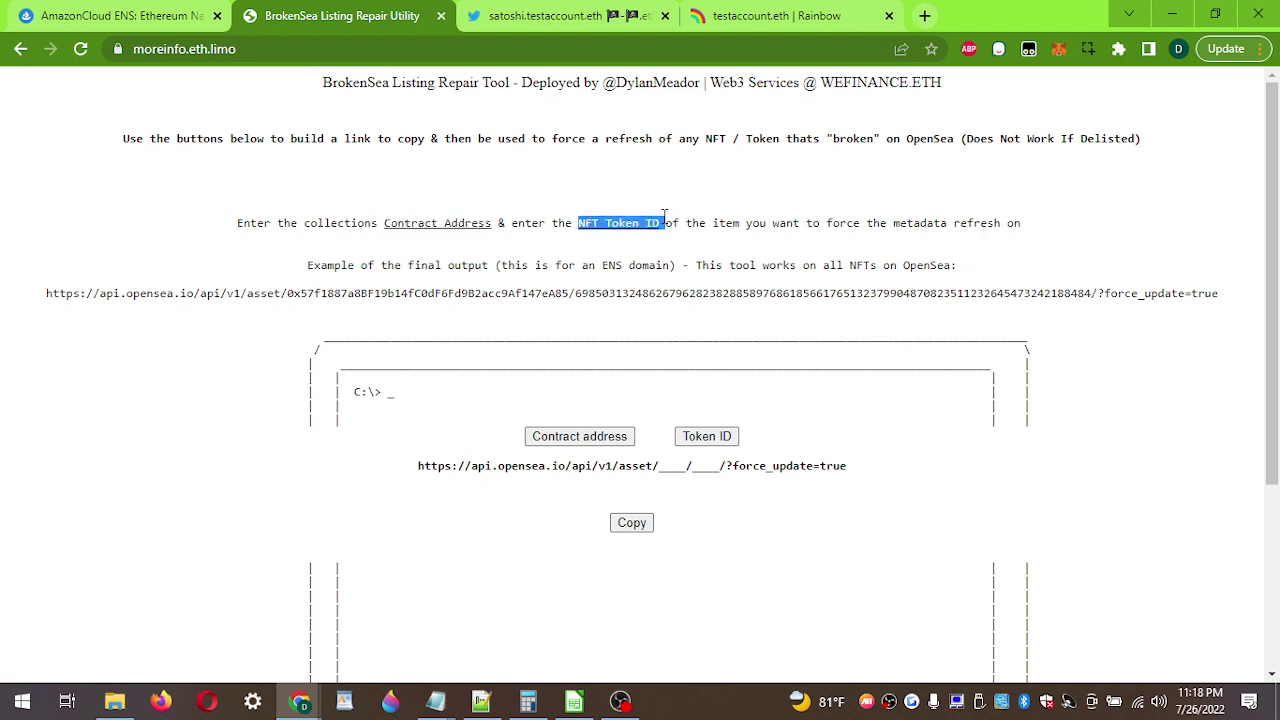
click(666, 218)
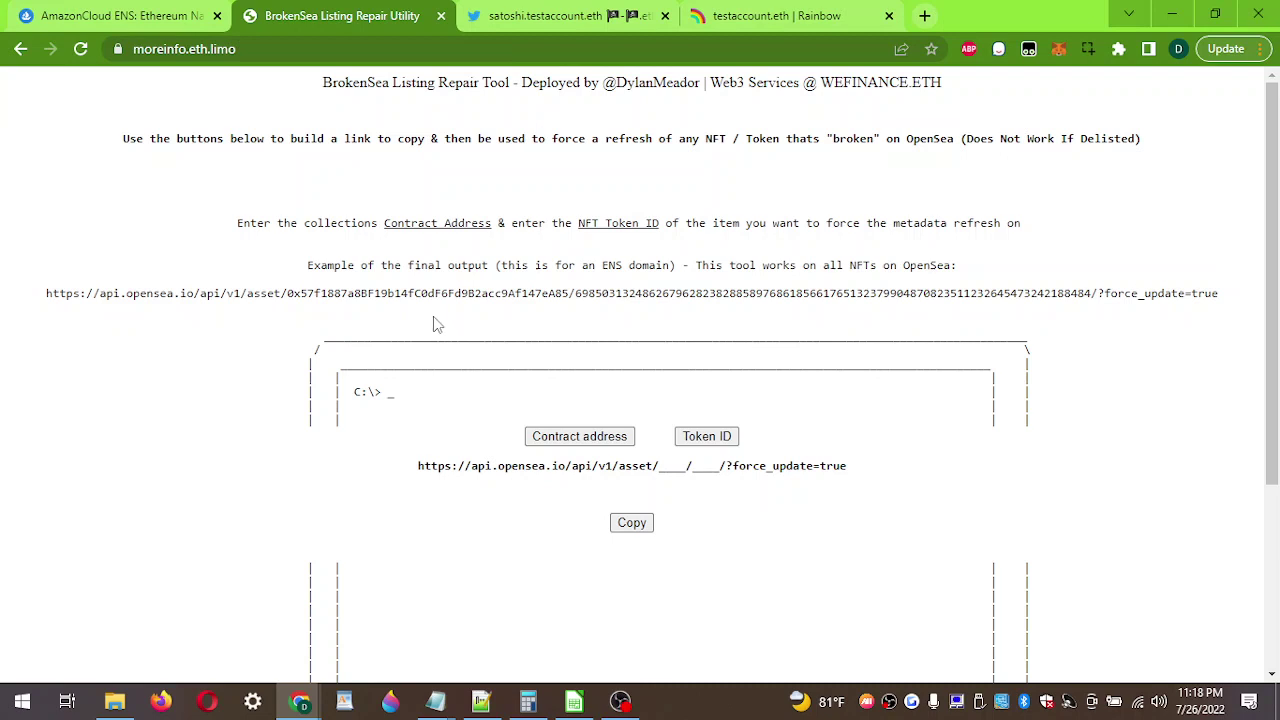
Step: Open the example force_update link in a new tab and check the response status and API address
triple_click(392, 270)
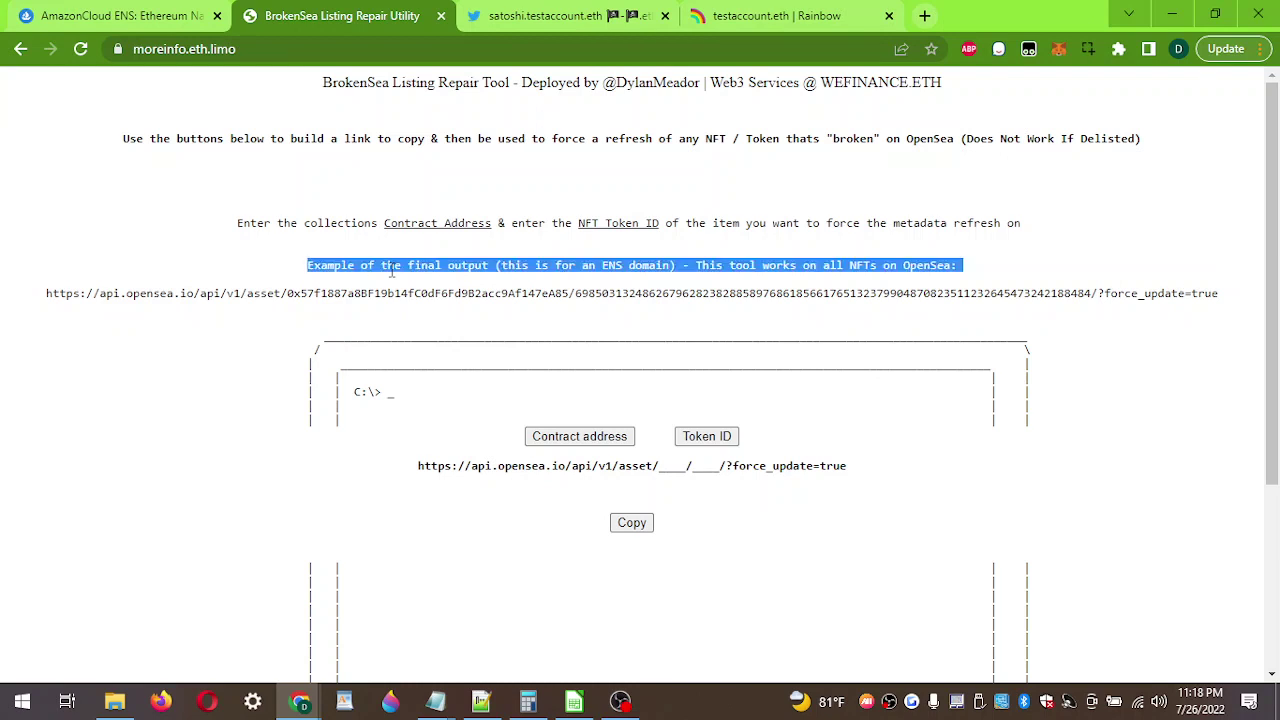
triple_click(383, 294)
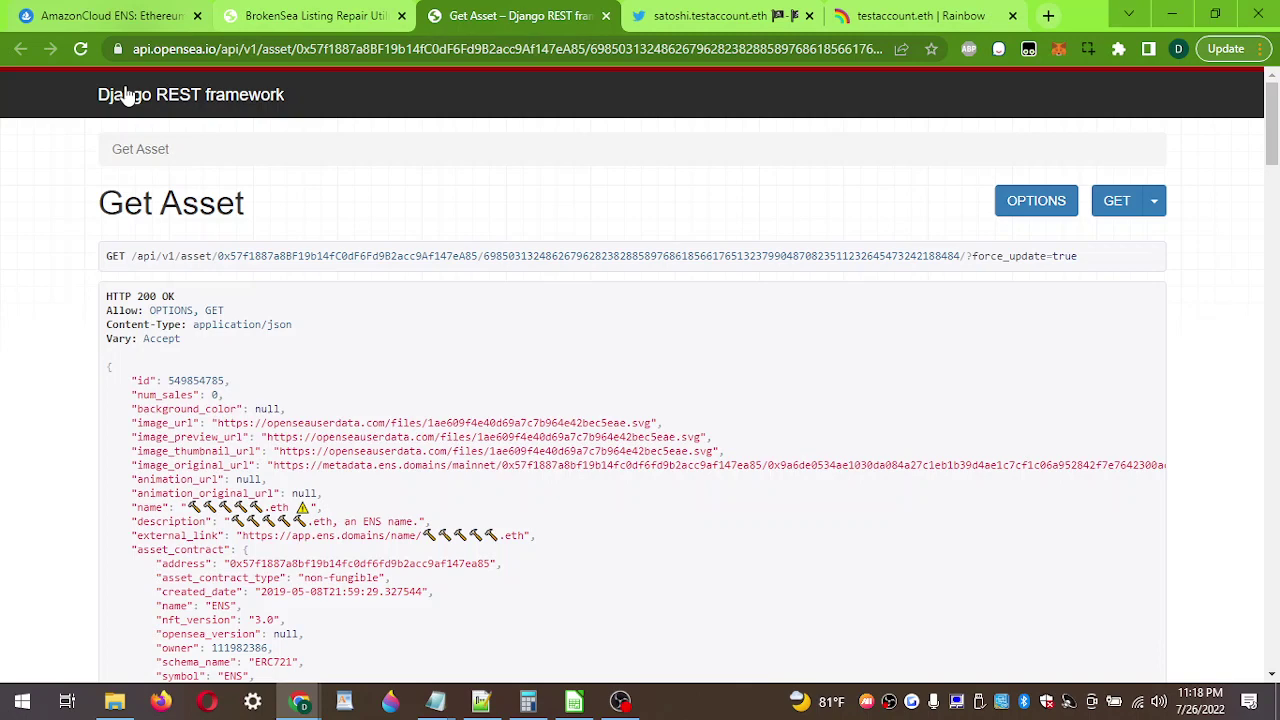
triple_click(162, 296)
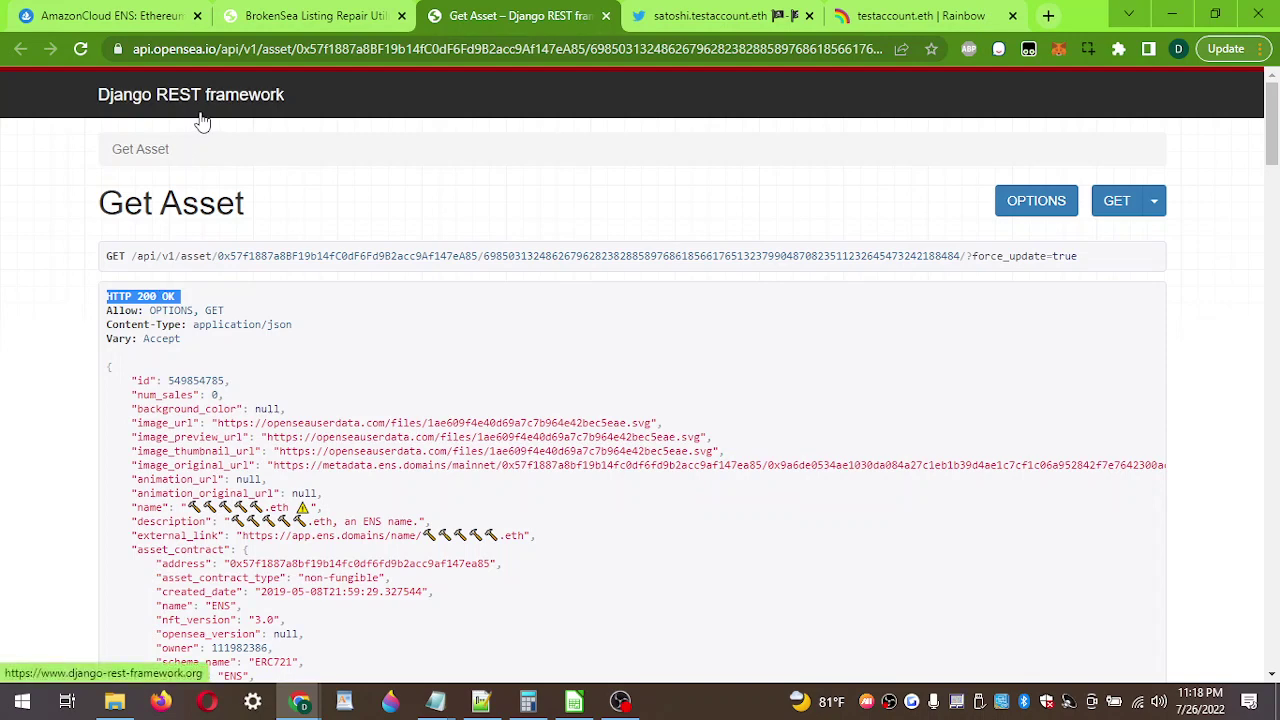
double_click(232, 48)
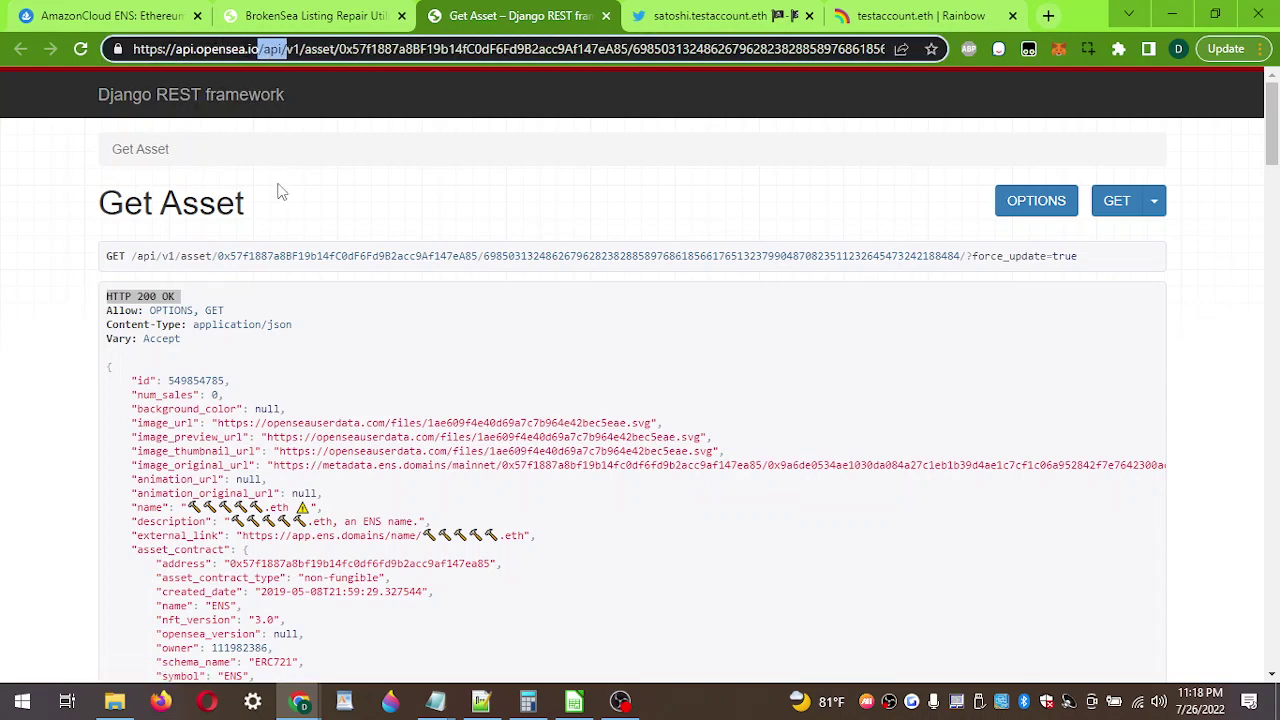
click(311, 177)
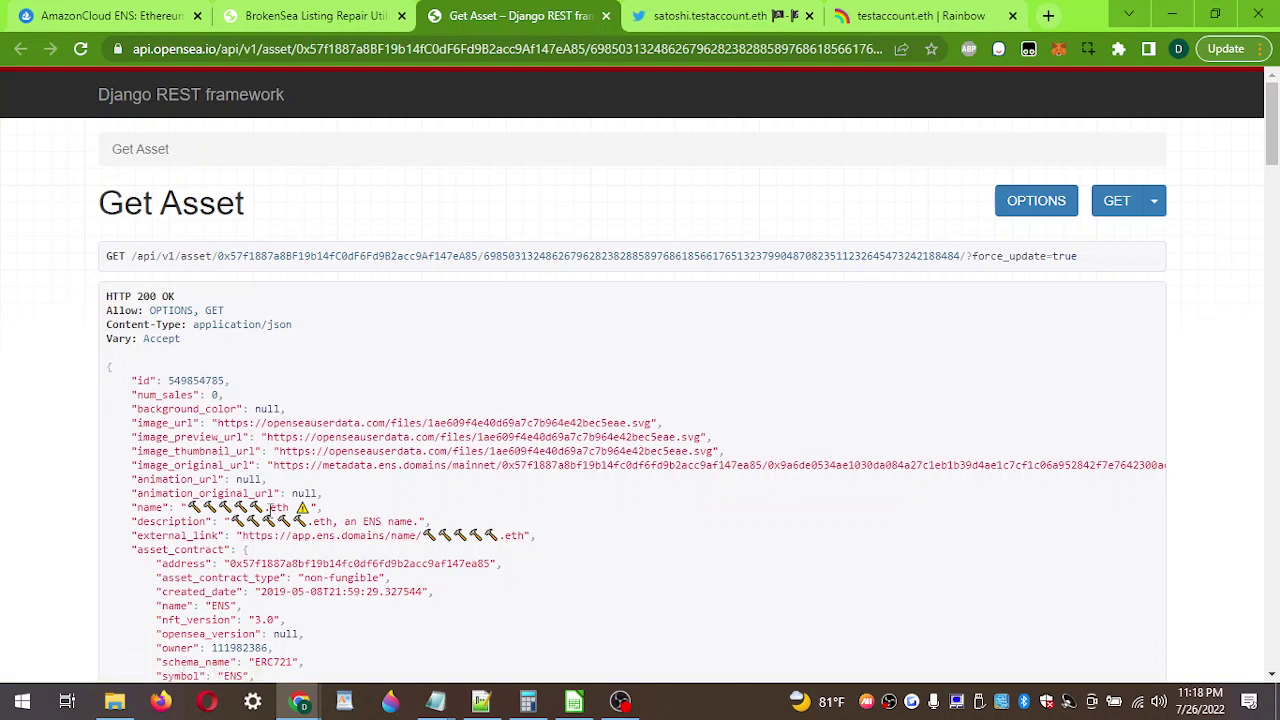
Step: Examine the asset's name and the HTTP status in the example response, and close its tab
drag(271, 509, 187, 508)
drag(271, 509, 190, 505)
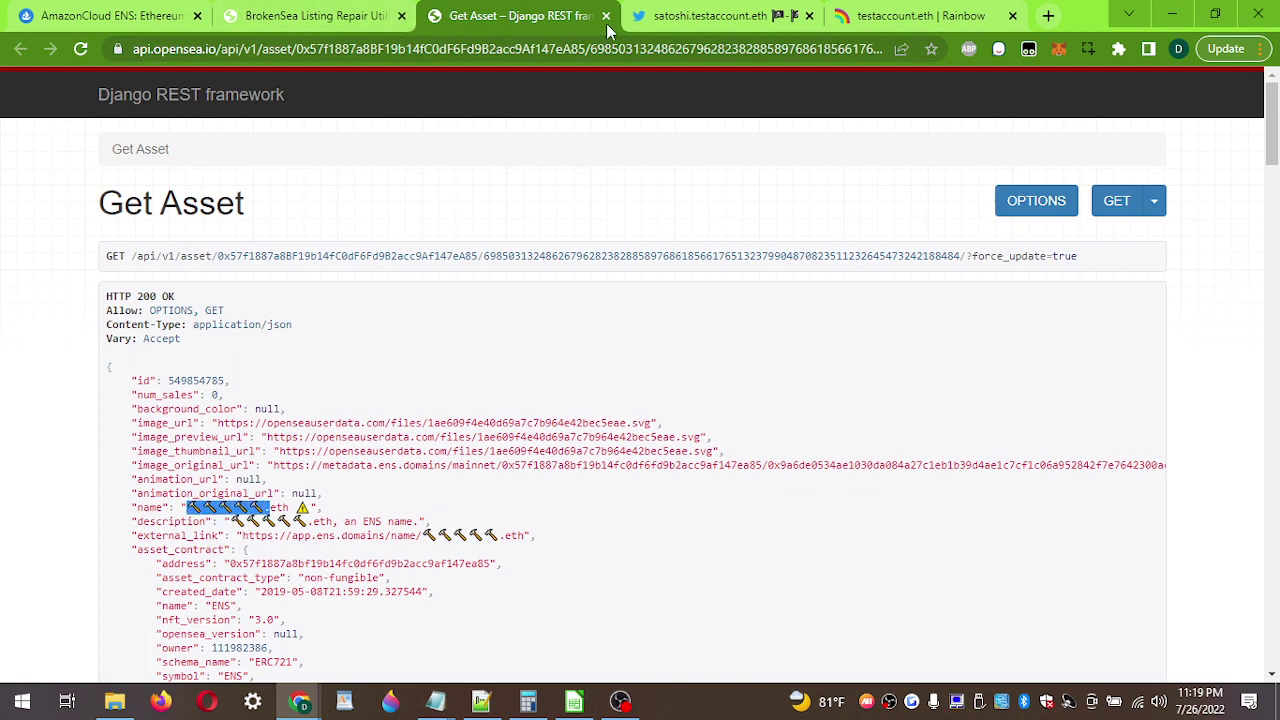
double_click(142, 295)
triple_click(142, 295)
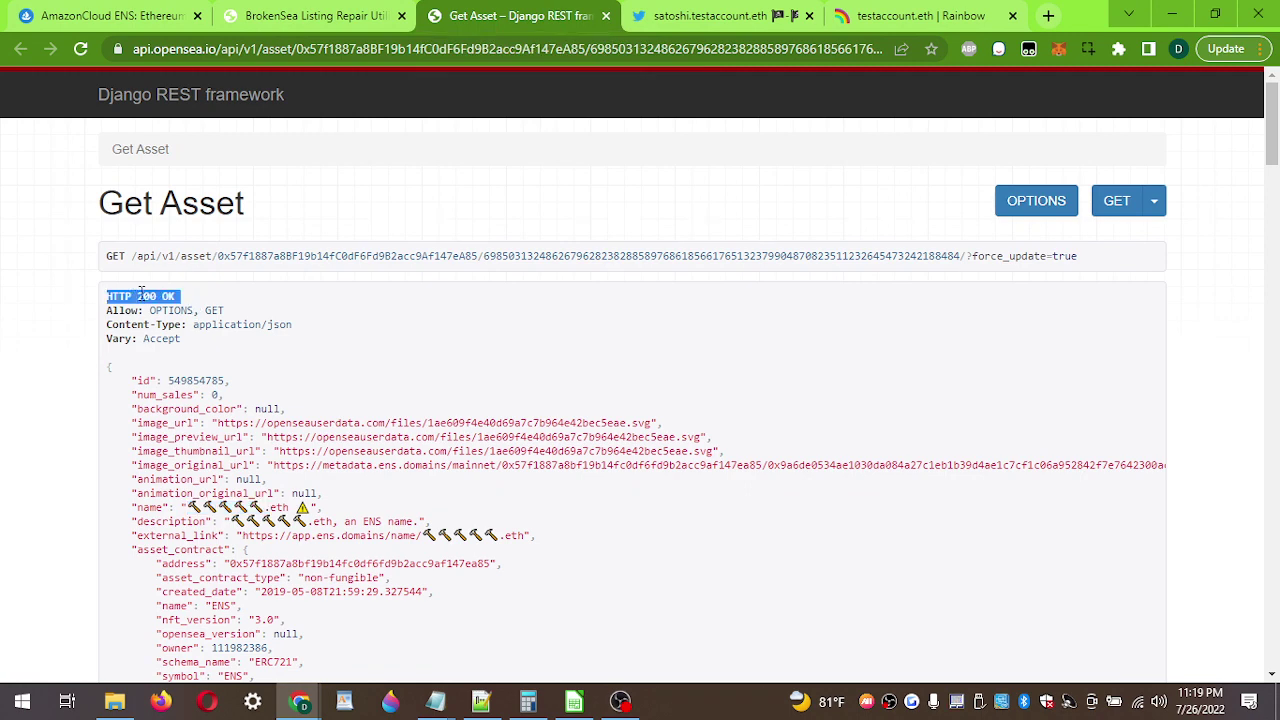
click(606, 16)
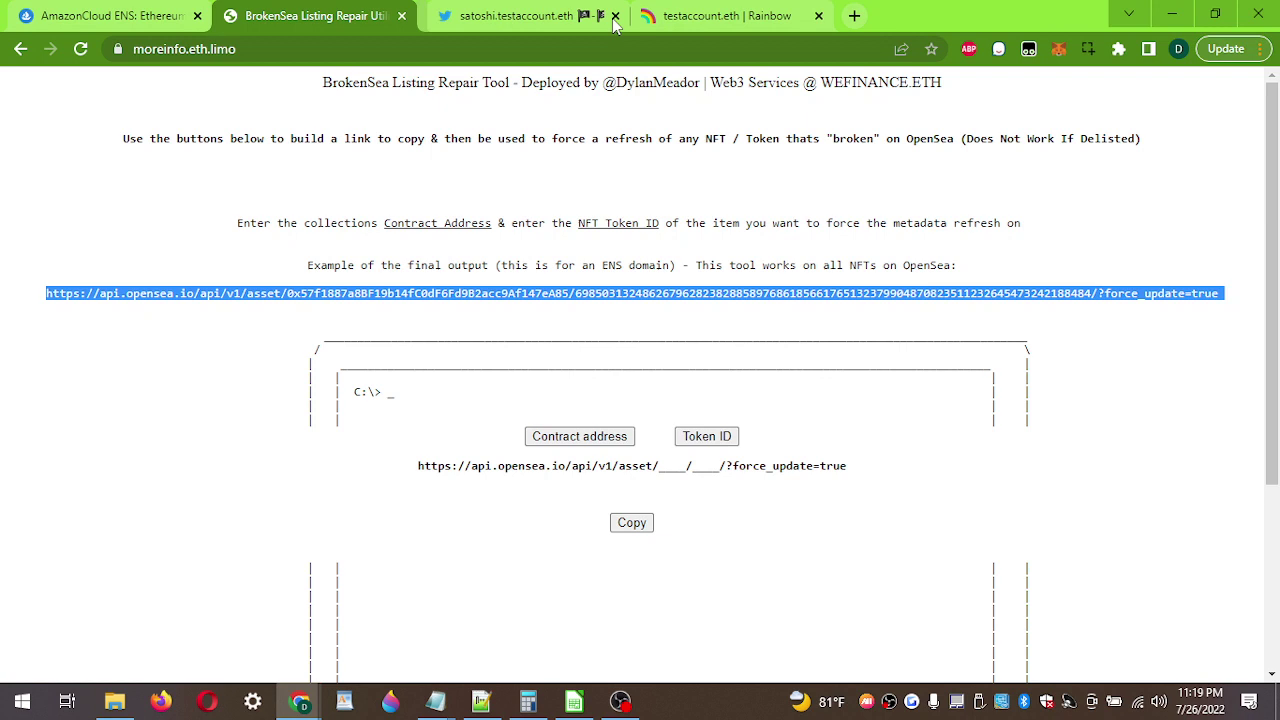
Step: Open the broken ENS listing 52092438 from the OpenSea collection in a new tab
click(226, 110)
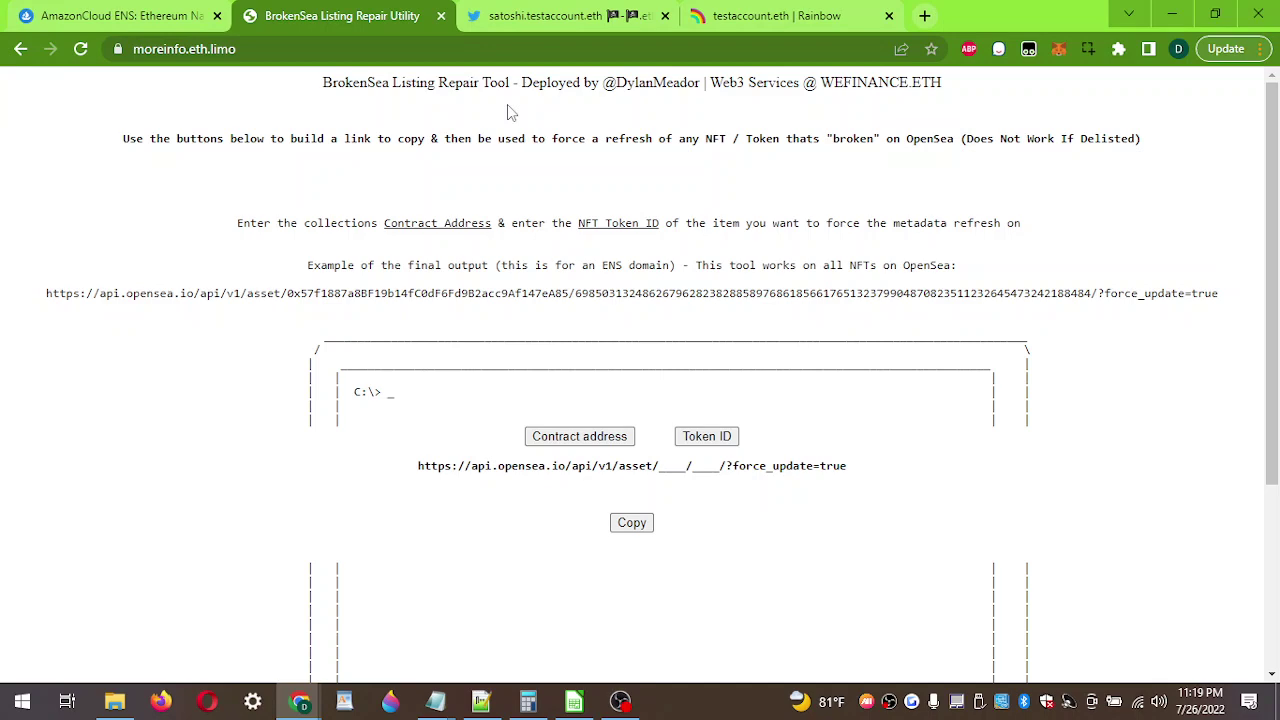
click(184, 12)
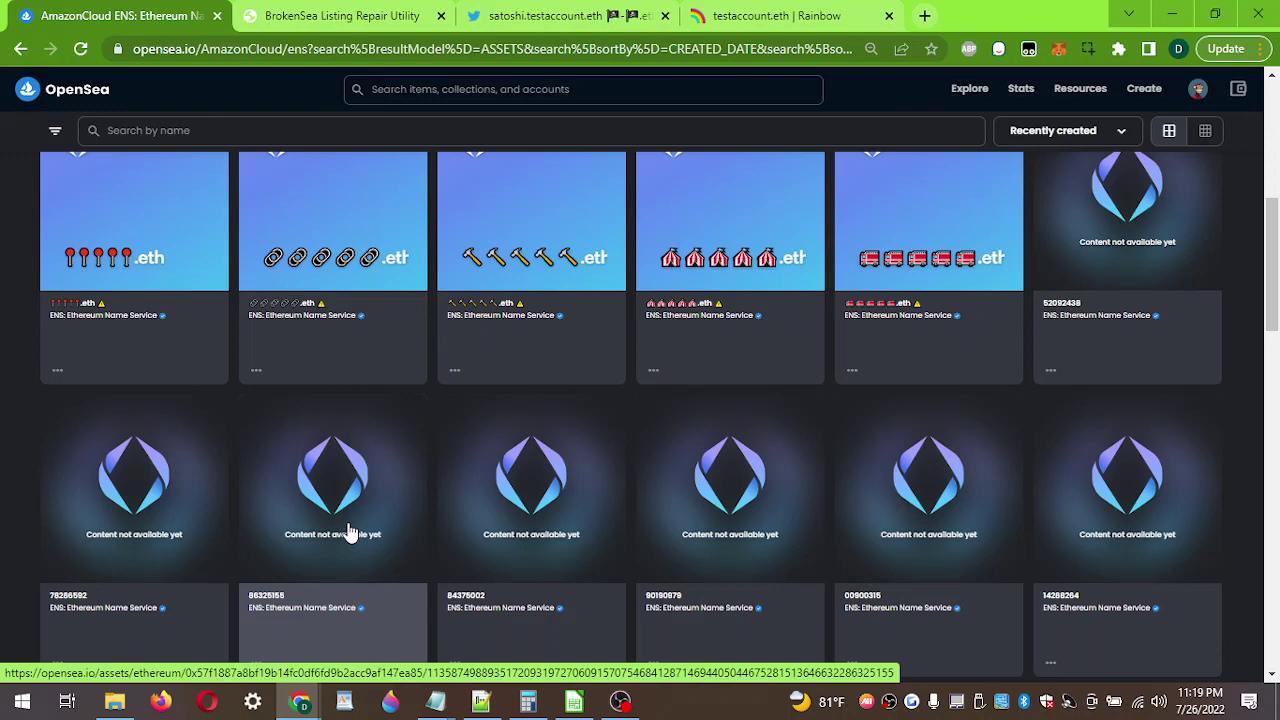
scroll(350, 532, down, 1)
scroll(350, 532, up, 2)
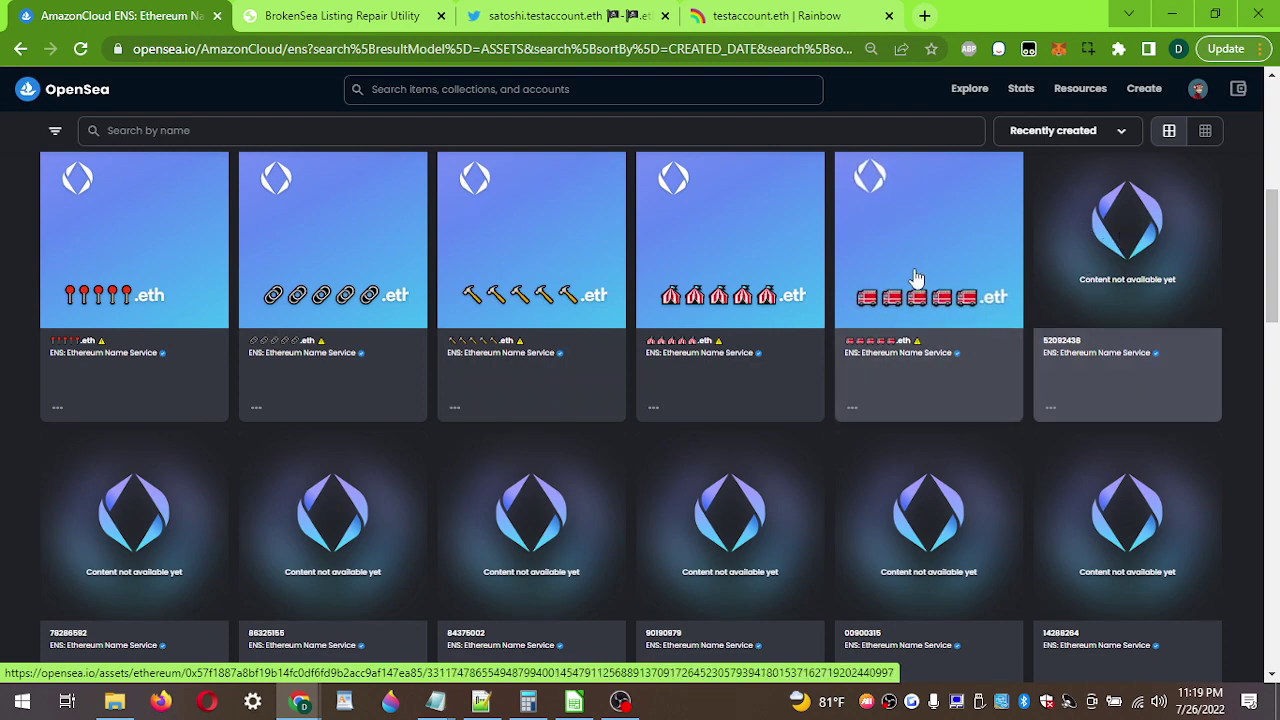
right_click(1100, 237)
click(1090, 242)
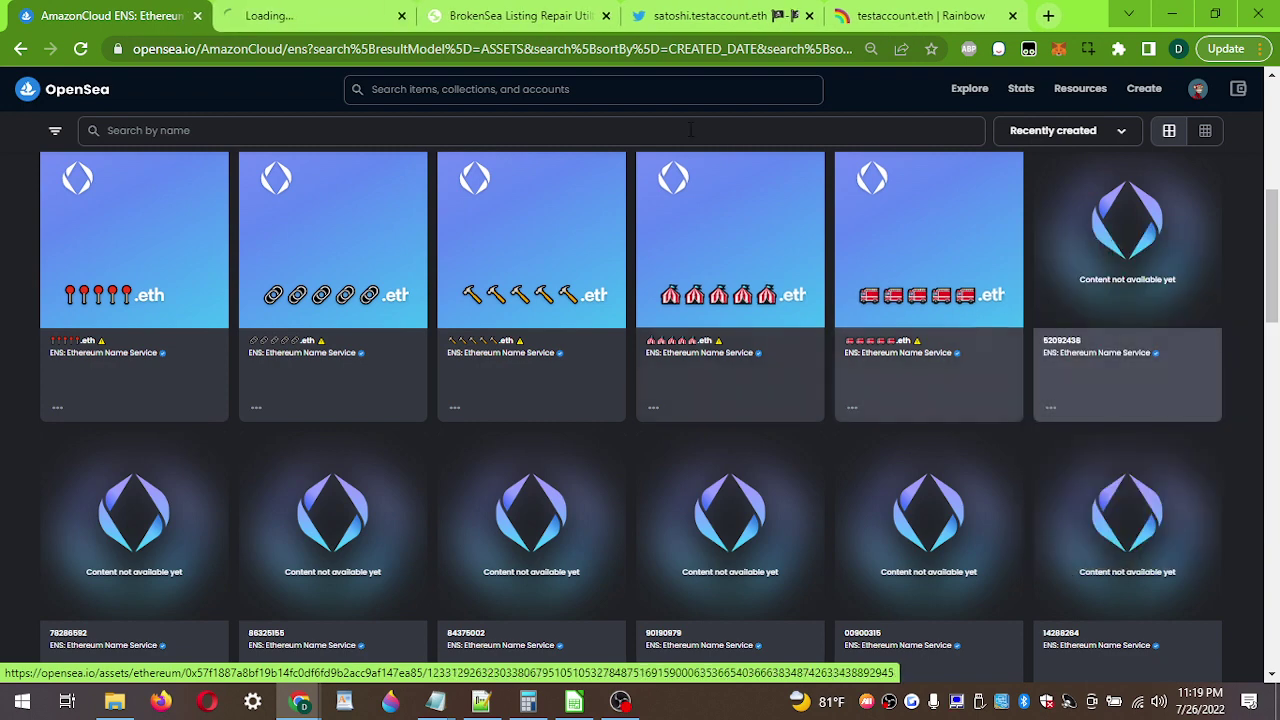
Step: Expand the broken ENS listing's Details and locate its Contract Address and Token ID
click(258, 8)
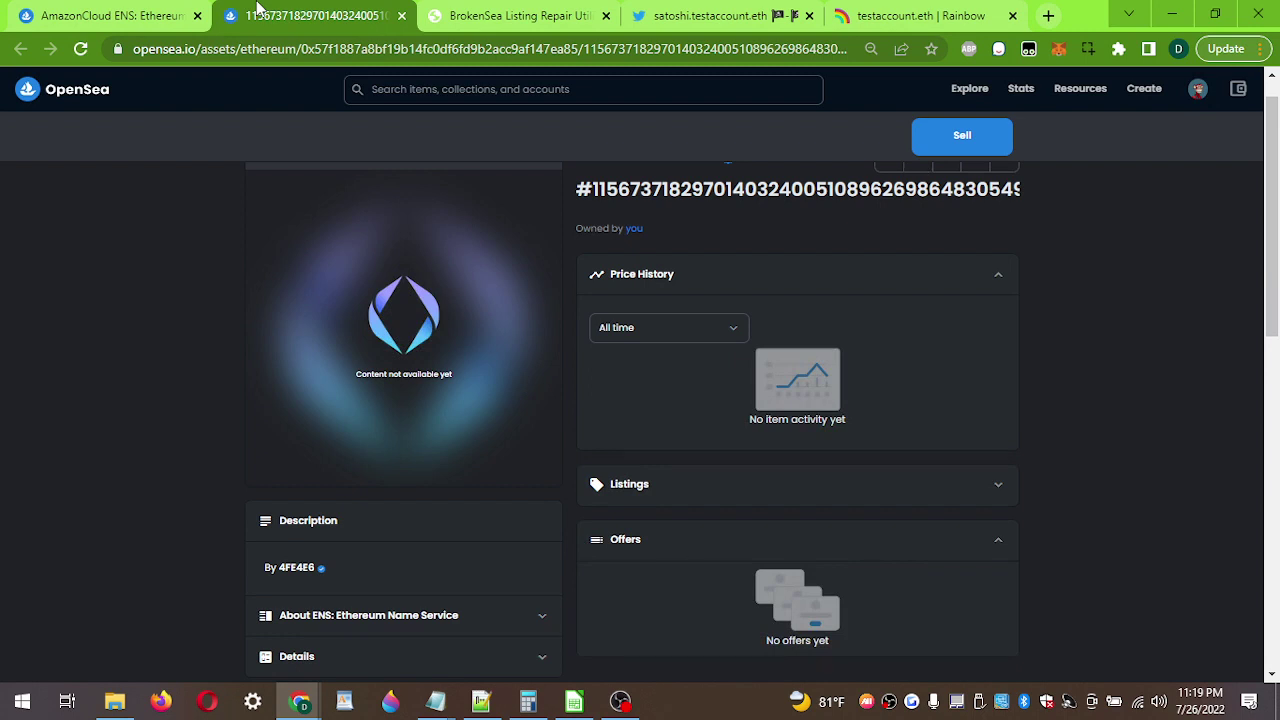
scroll(335, 290, down, 2)
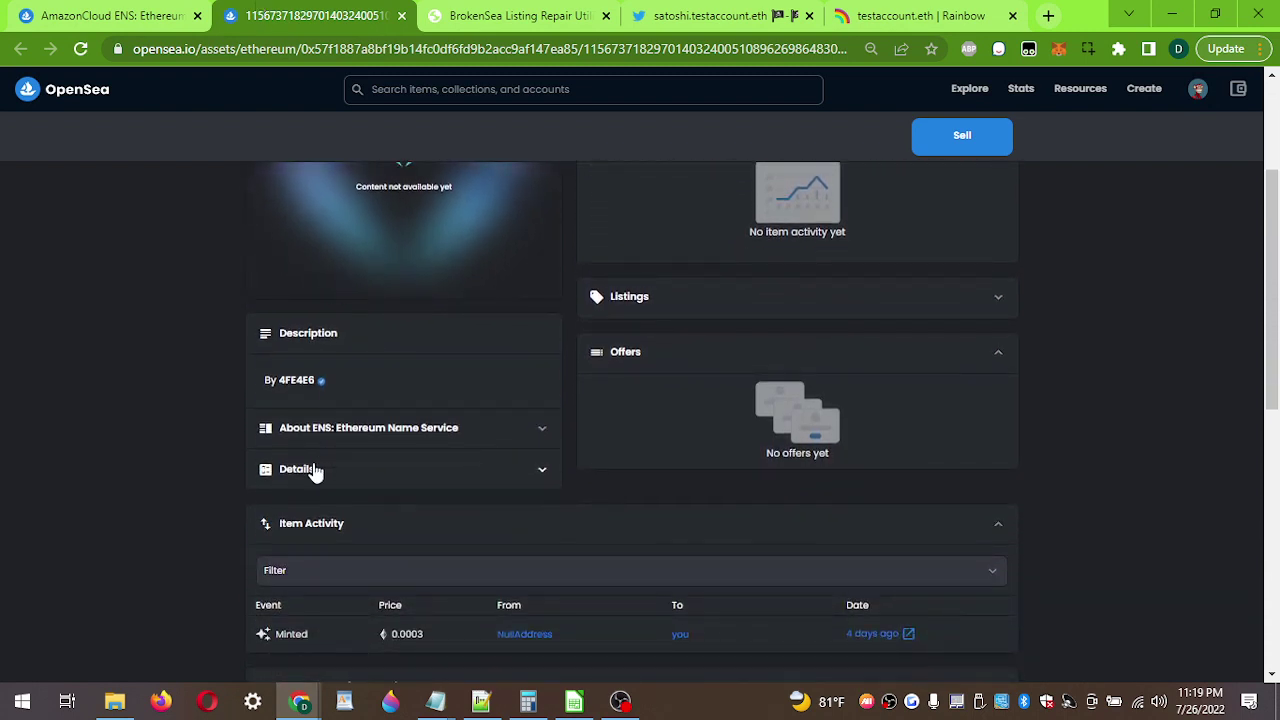
click(314, 473)
drag(257, 515, 340, 515)
drag(257, 533, 297, 533)
click(147, 538)
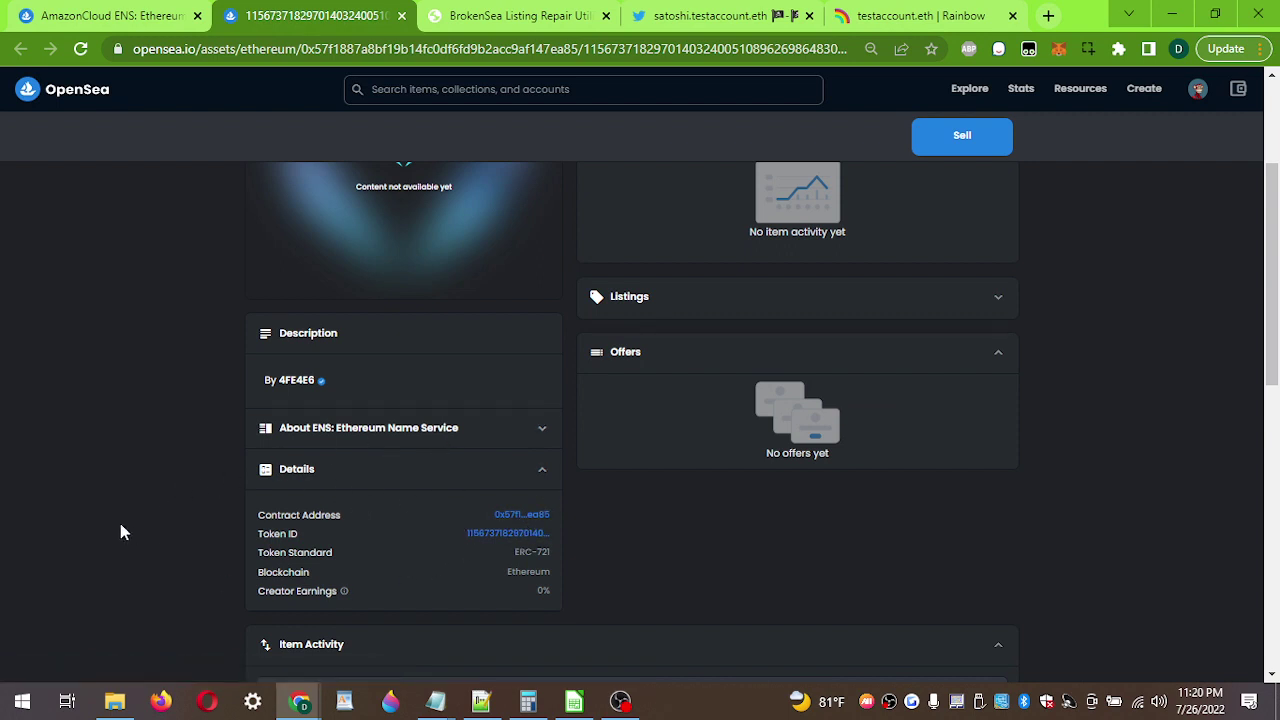
Step: Capture a screenshot of the listing page, from its URL through the Details section, and open it in Markup Hero
key(super+e)
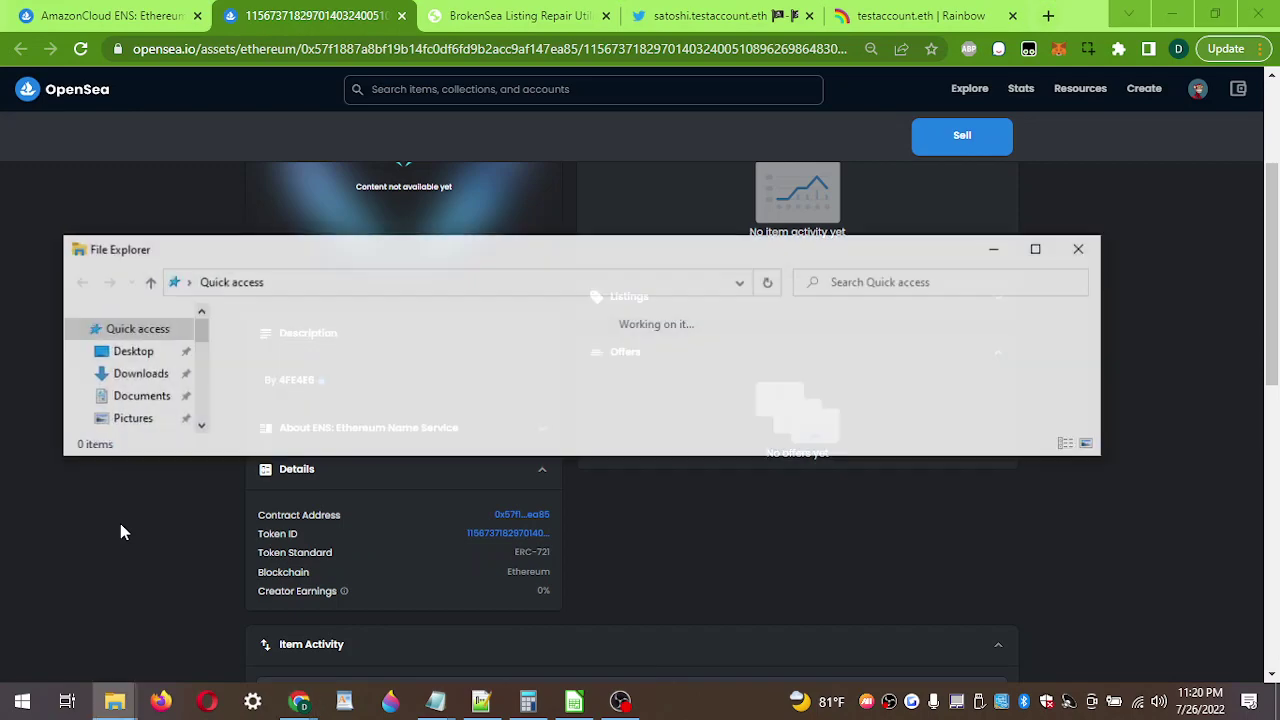
key(alt+Tab)
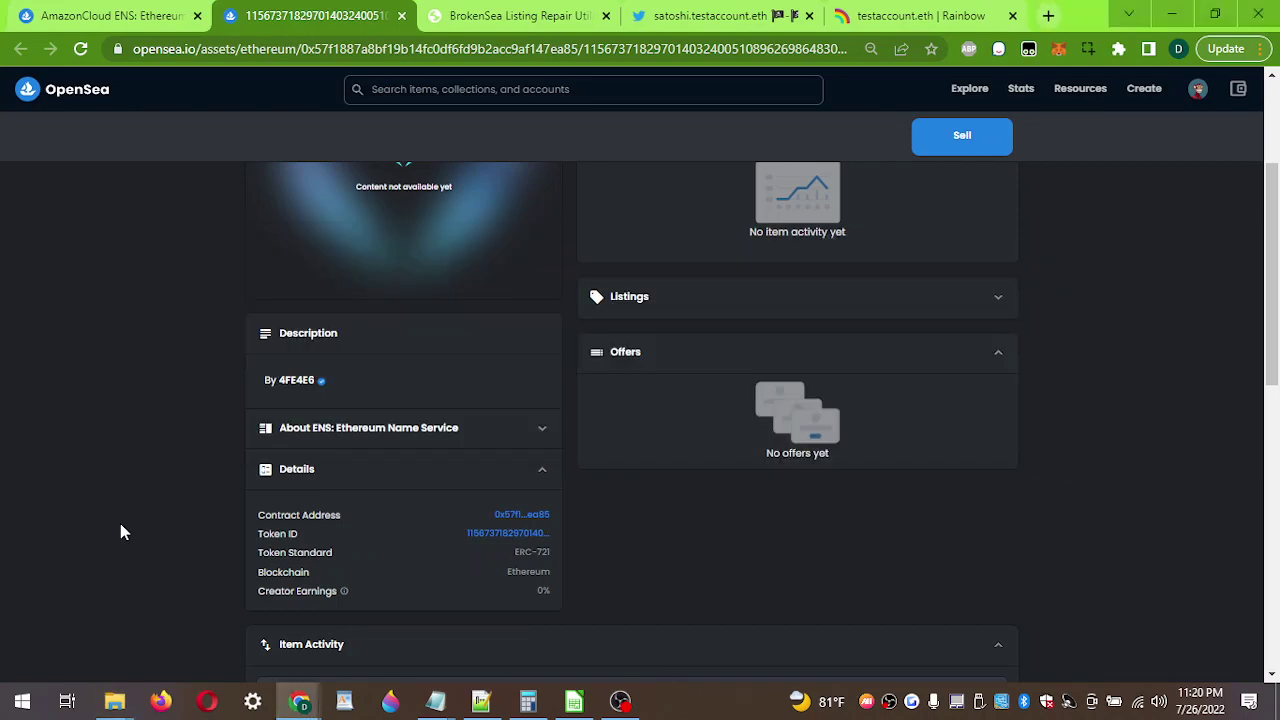
key(super+shift+s)
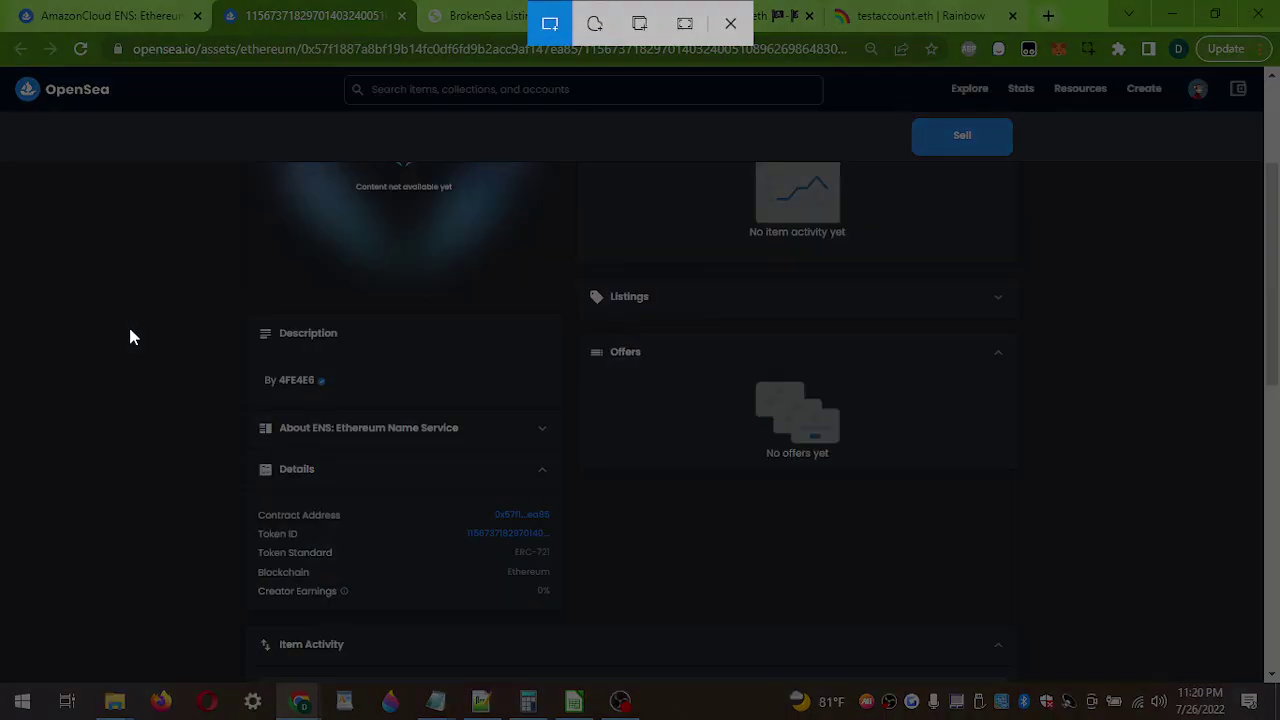
drag(2, 32, 893, 655)
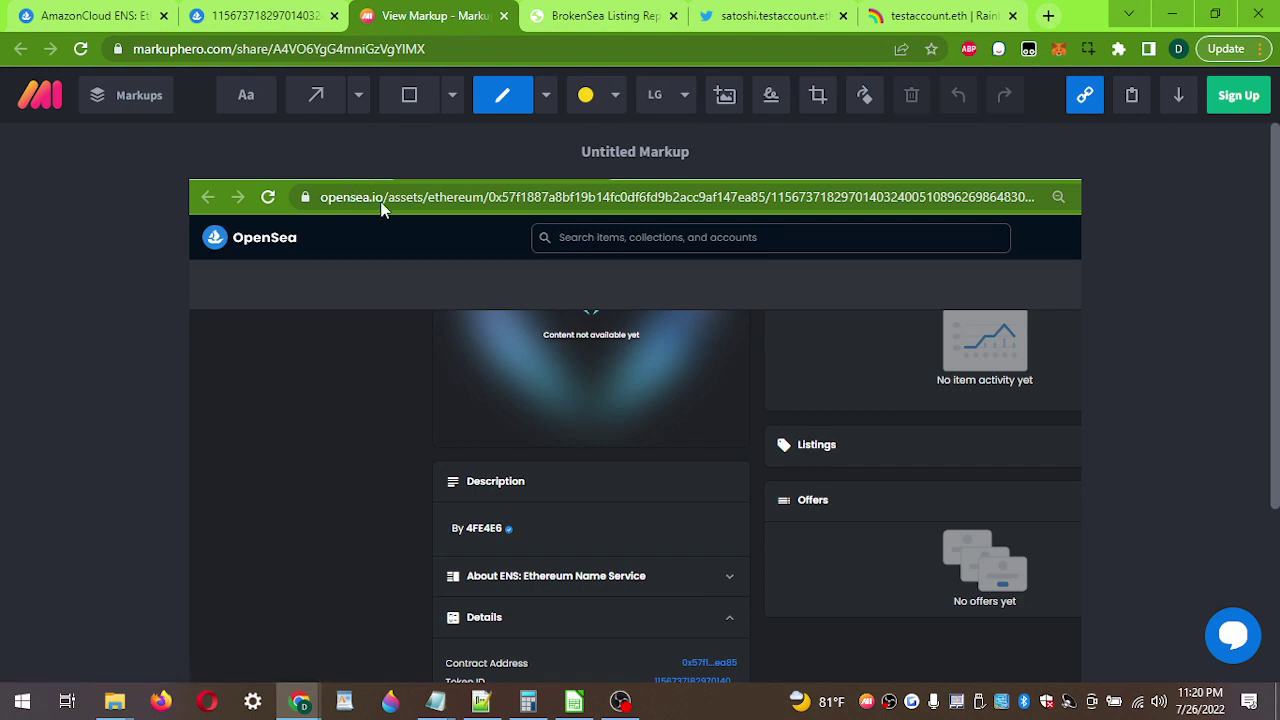
Step: Mark both ends of the screenshot's URL and bracket the Contract Address and Token ID entries with yellow pen strokes
mouse_move(313, 188)
mouse_down()
mouse_move(302, 224)
mouse_move(343, 230)
mouse_up()
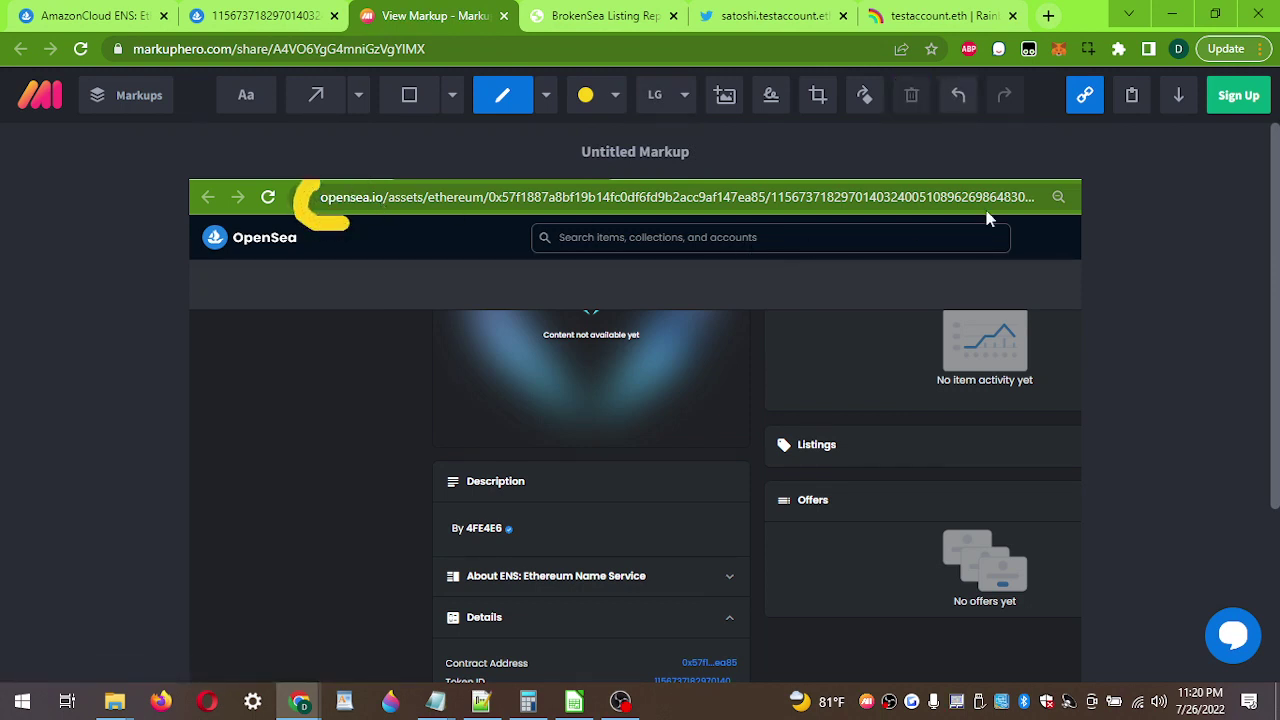
mouse_move(1032, 187)
mouse_down()
mouse_move(1052, 205)
mouse_move(1043, 231)
mouse_up()
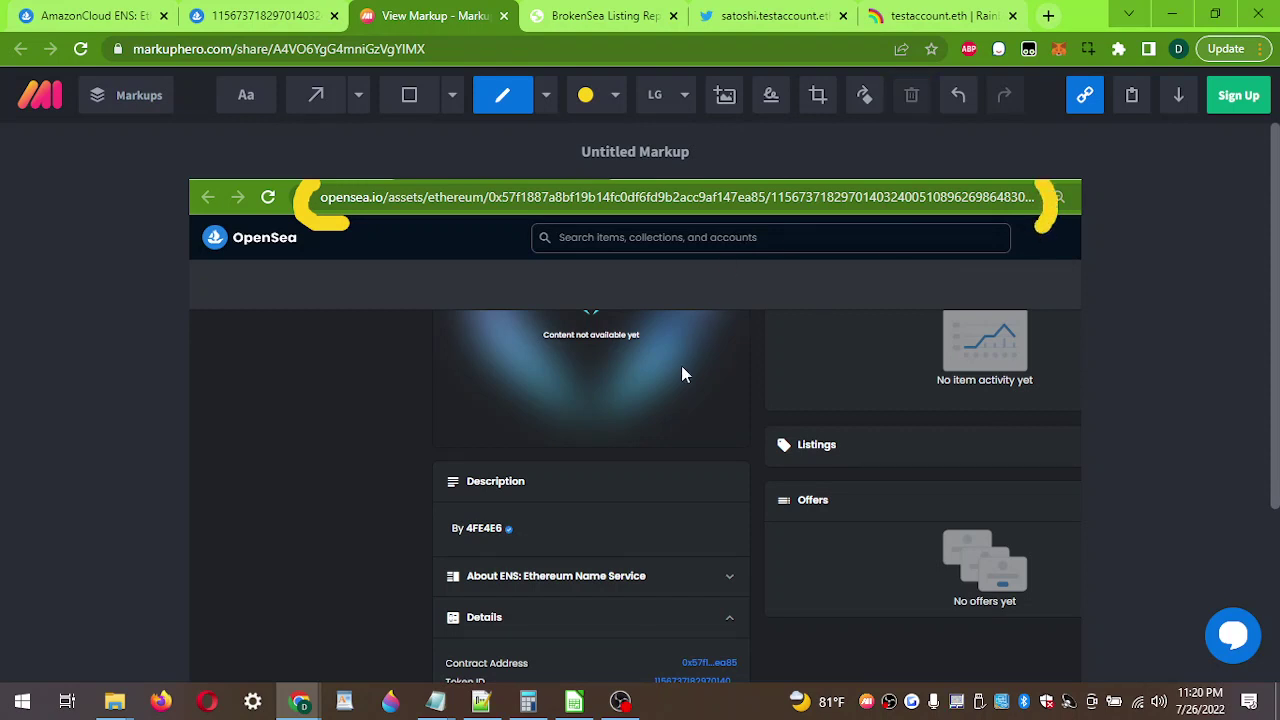
drag(1275, 320, 1277, 362)
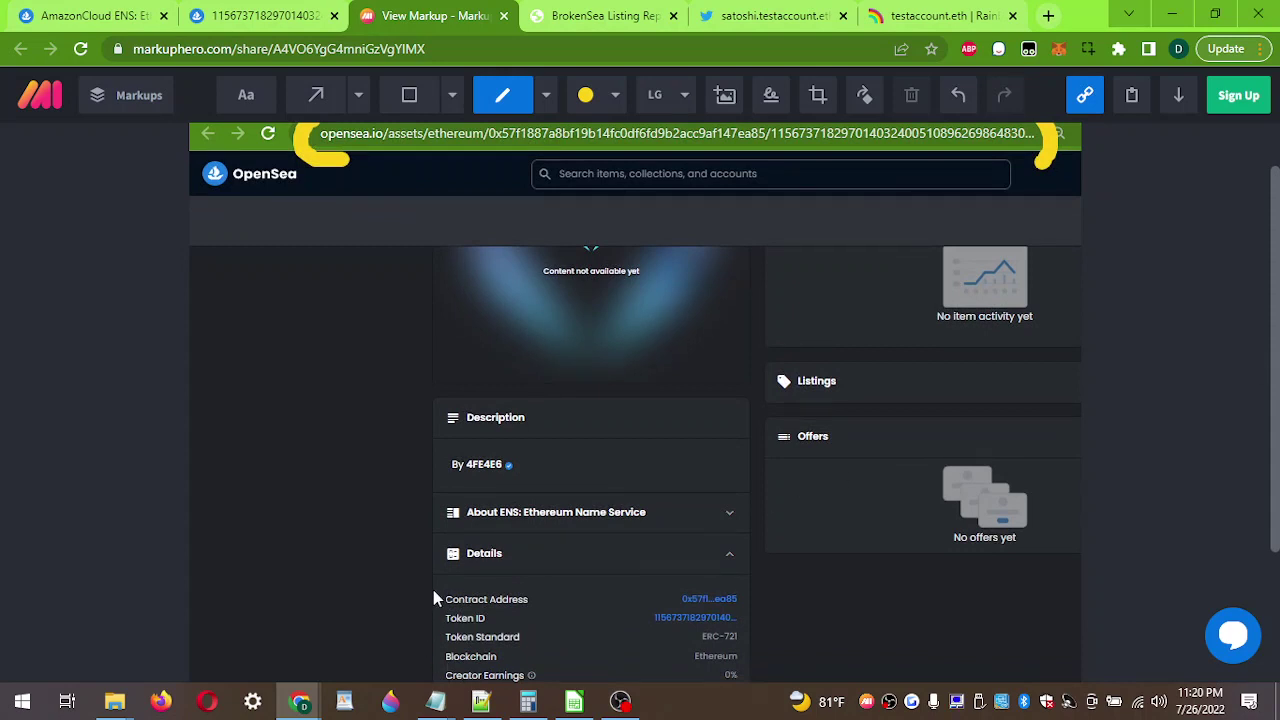
drag(433, 585, 430, 626)
drag(541, 587, 540, 628)
drag(686, 579, 662, 598)
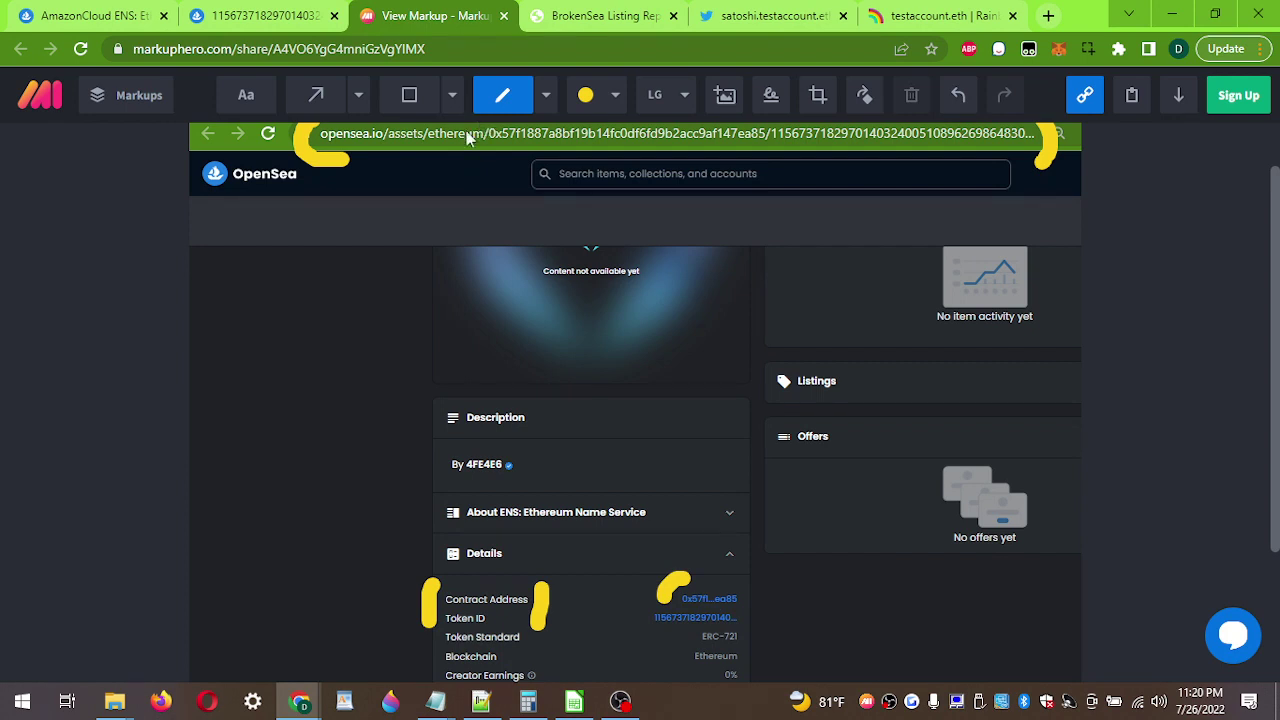
Step: Mark the slashes around the contract address in the screenshot's URL and underline the address in yellow
mouse_move(420, 146)
mouse_down()
mouse_move(474, 140)
mouse_move(467, 155)
mouse_up()
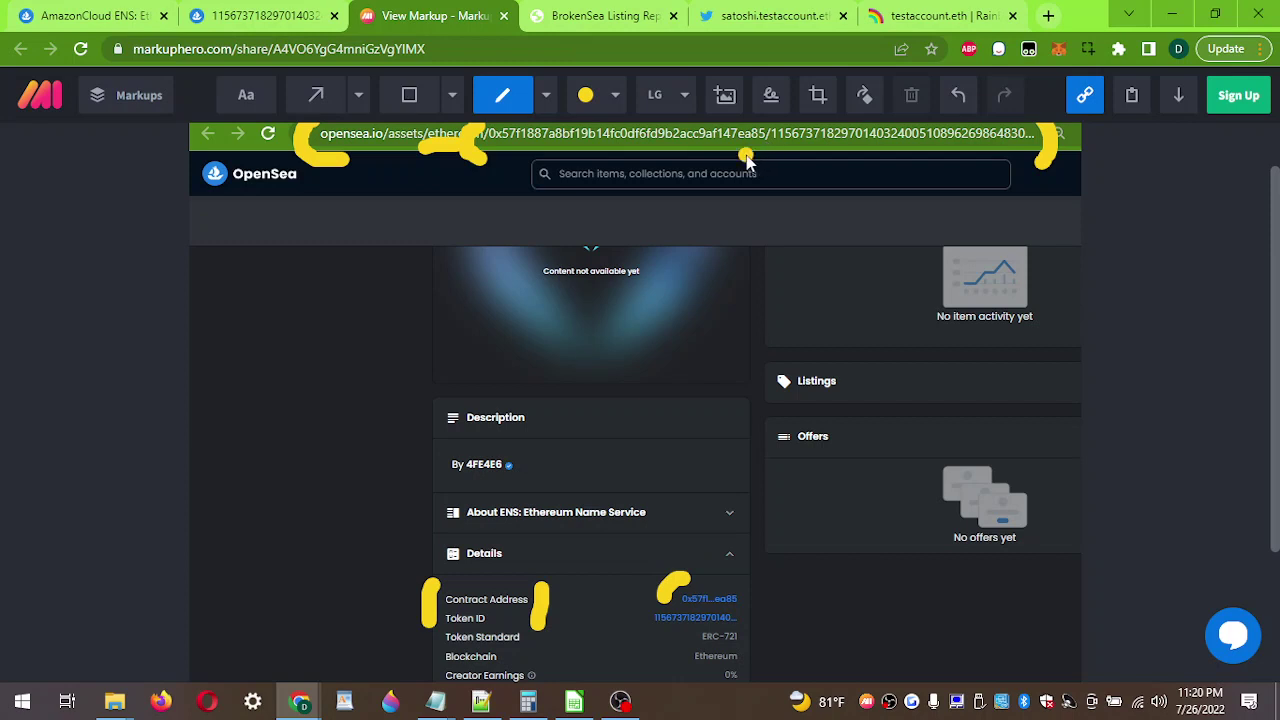
drag(744, 157, 785, 157)
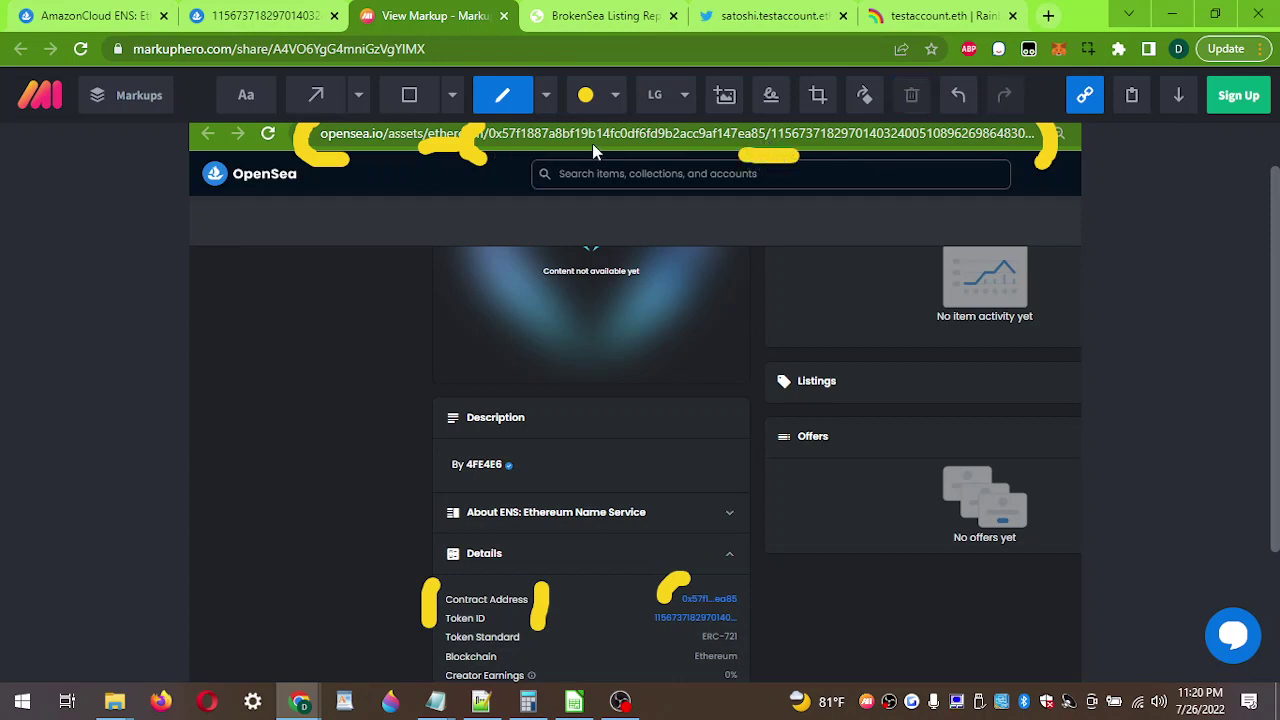
mouse_move(530, 140)
mouse_down()
mouse_move(470, 142)
mouse_move(511, 162)
mouse_move(623, 175)
mouse_move(705, 157)
mouse_move(765, 166)
mouse_move(775, 152)
mouse_up()
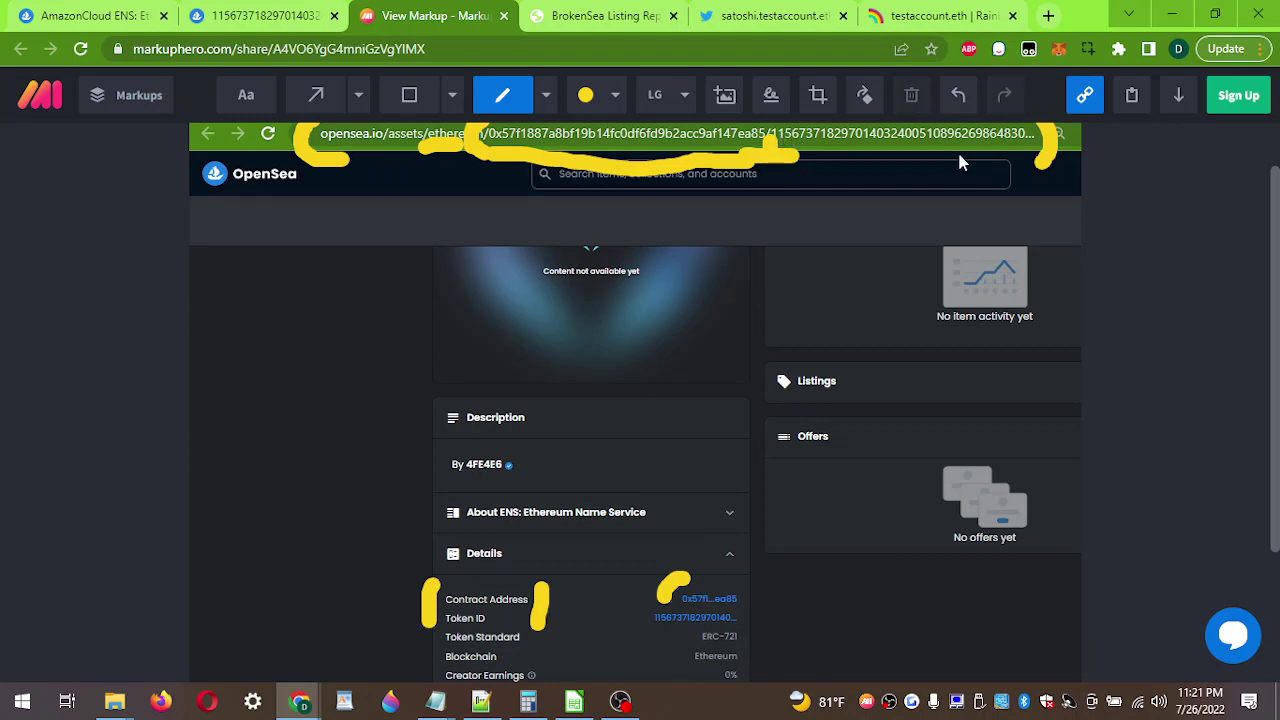
Step: Return to the broken OpenSea listing and copy the contract address 0x57f1887a8bf19b14fc0df6fd9b2acc9af147ea85 from its URL
click(213, 10)
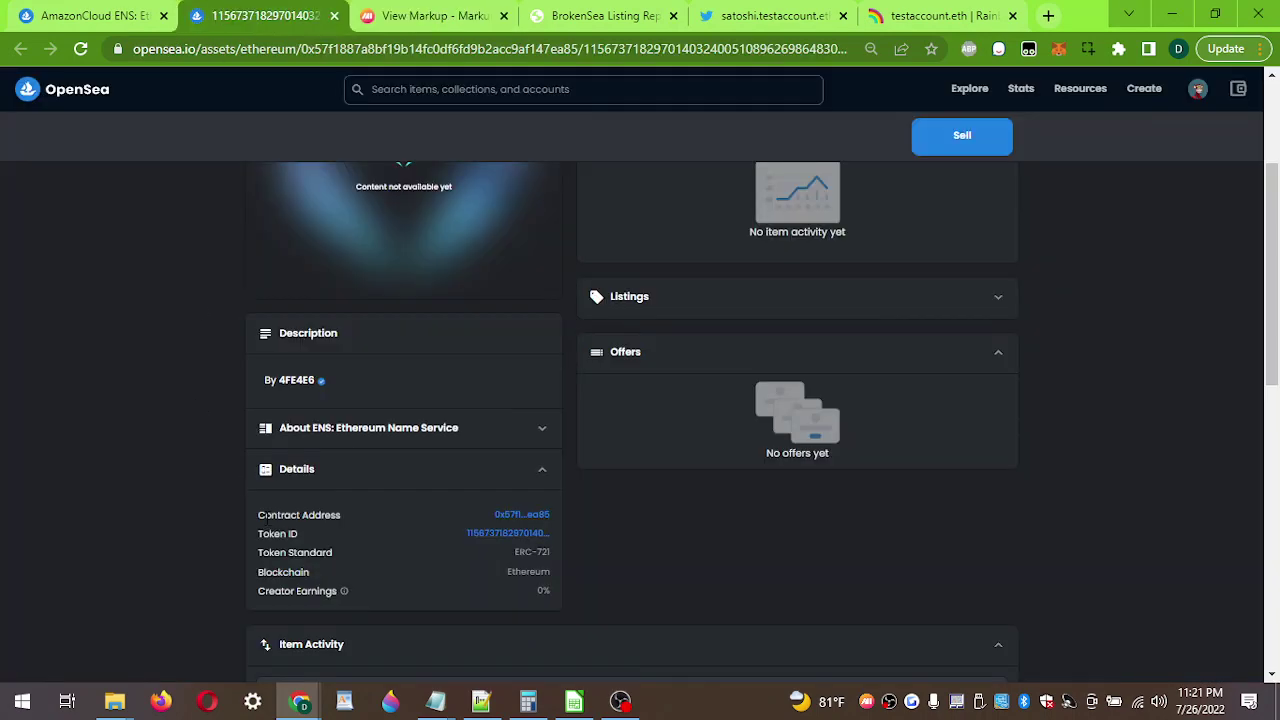
triple_click(265, 514)
click(266, 518)
triple_click(270, 533)
click(270, 533)
drag(302, 49, 583, 52)
key(ctrl+c)
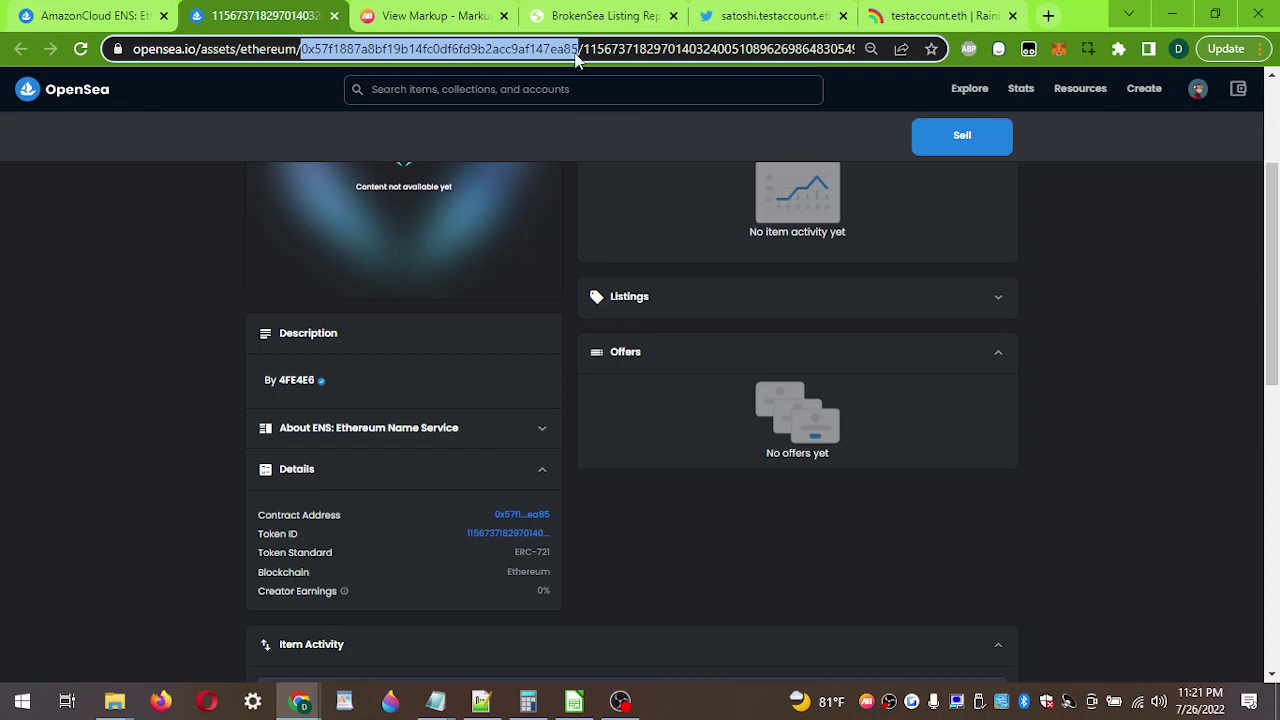
drag(577, 60, 578, 62)
right_click(490, 63)
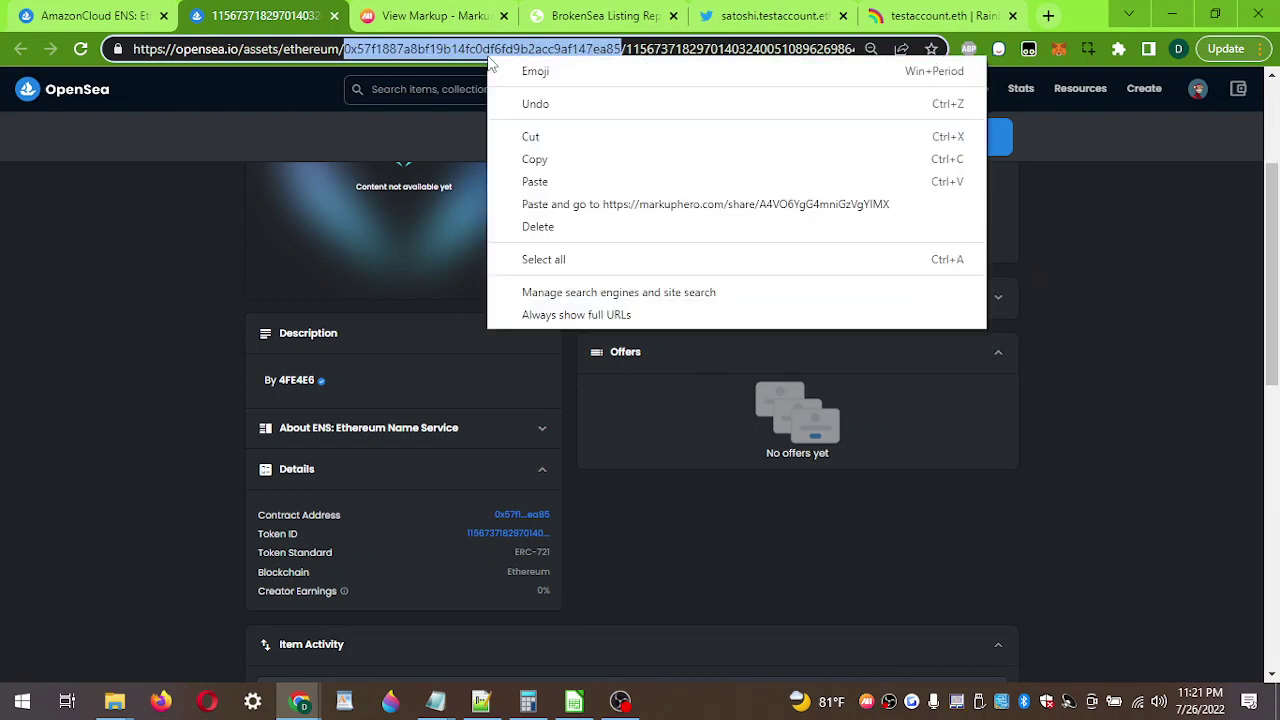
click(532, 159)
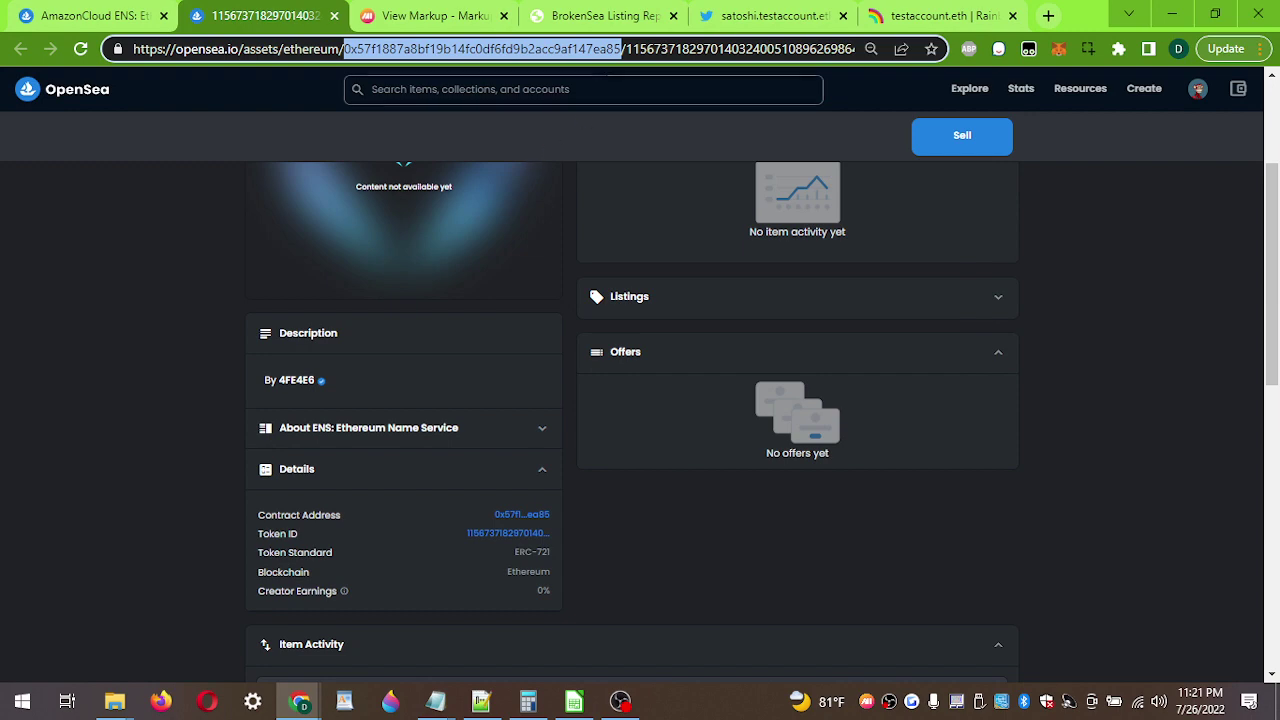
Step: Enter the copied address 0x57f1887a8bf19b14fc0df6fd9b2acc9af147ea85 as the Contract Address in the BrokenSea Listing Repair Tool
click(640, 16)
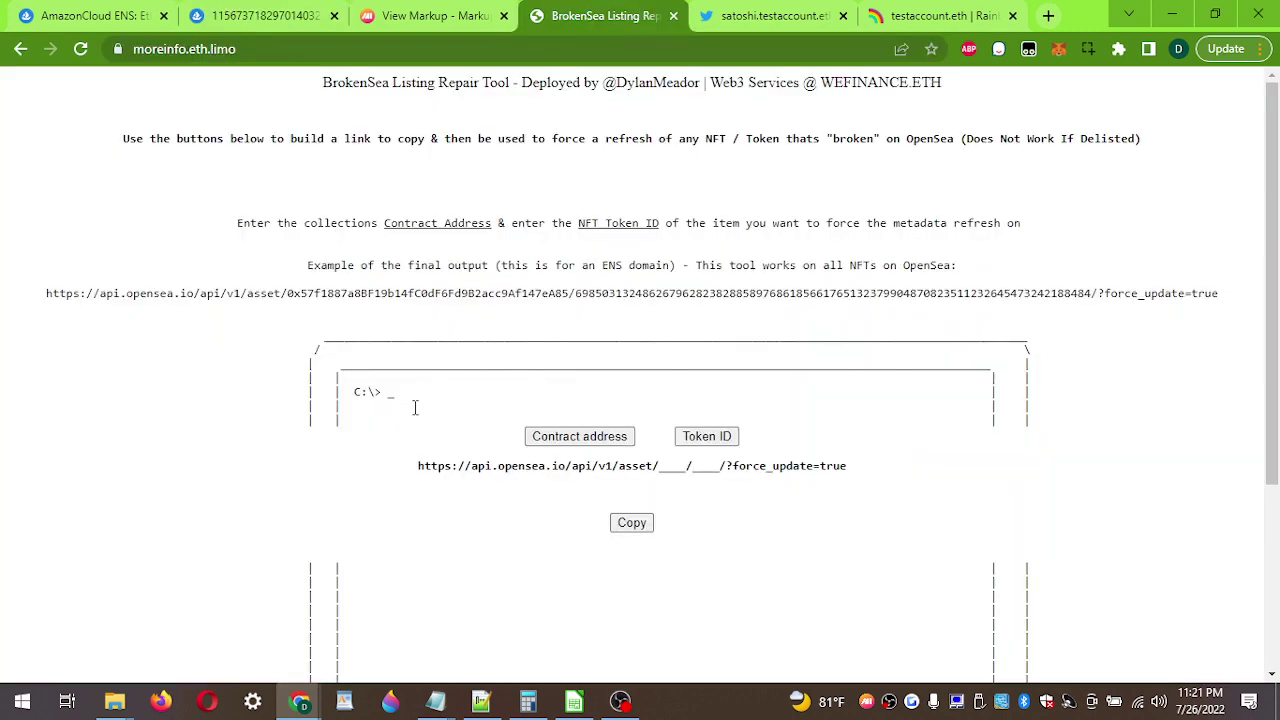
scroll(415, 407, down, 4)
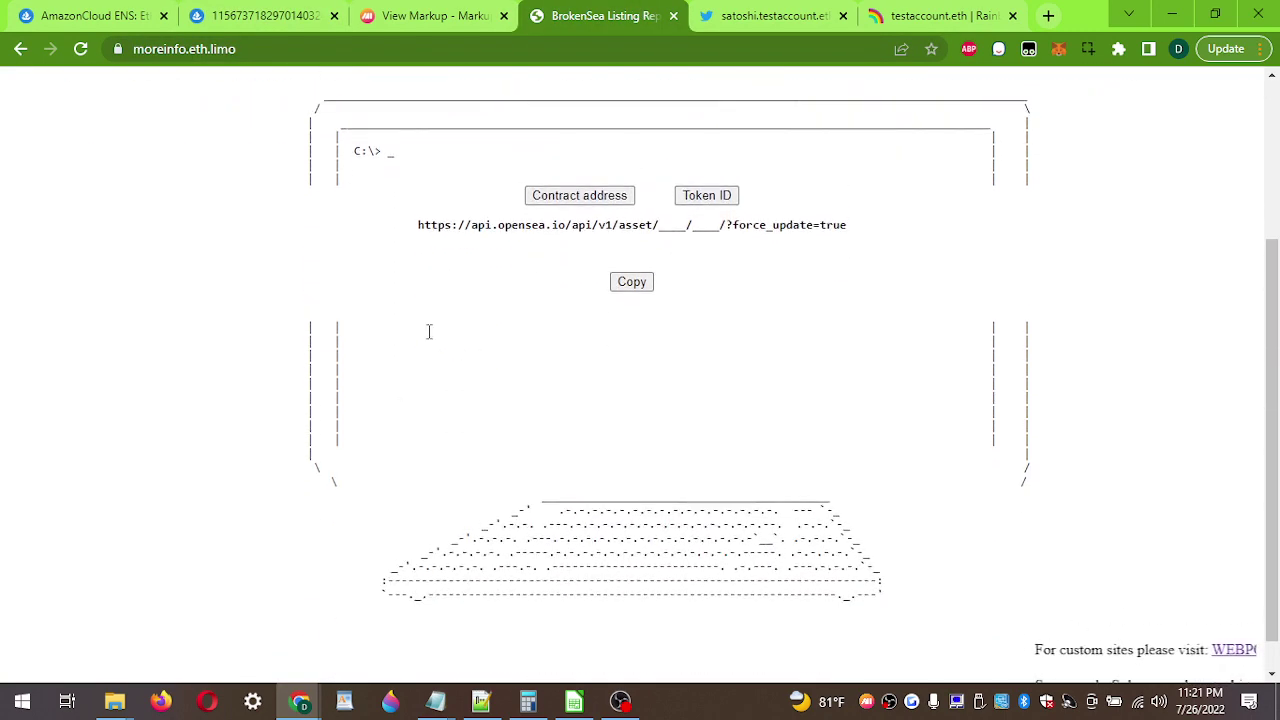
click(558, 202)
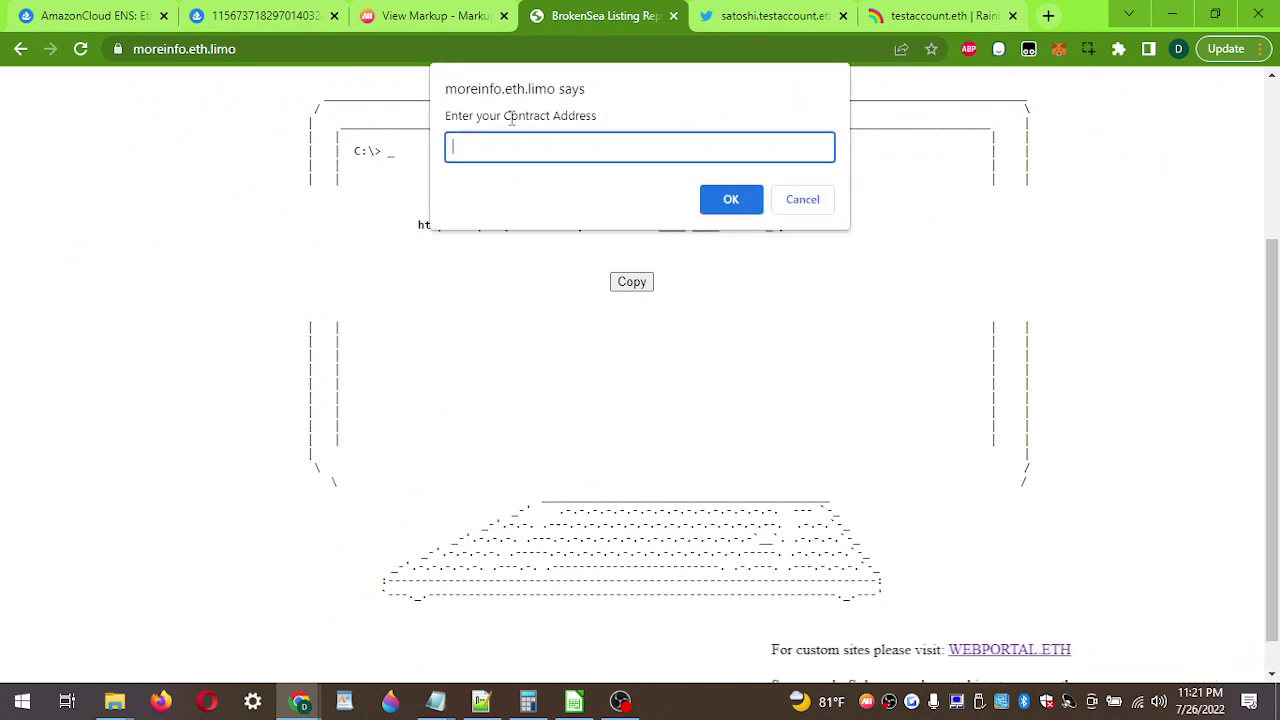
key(ctrl+v)
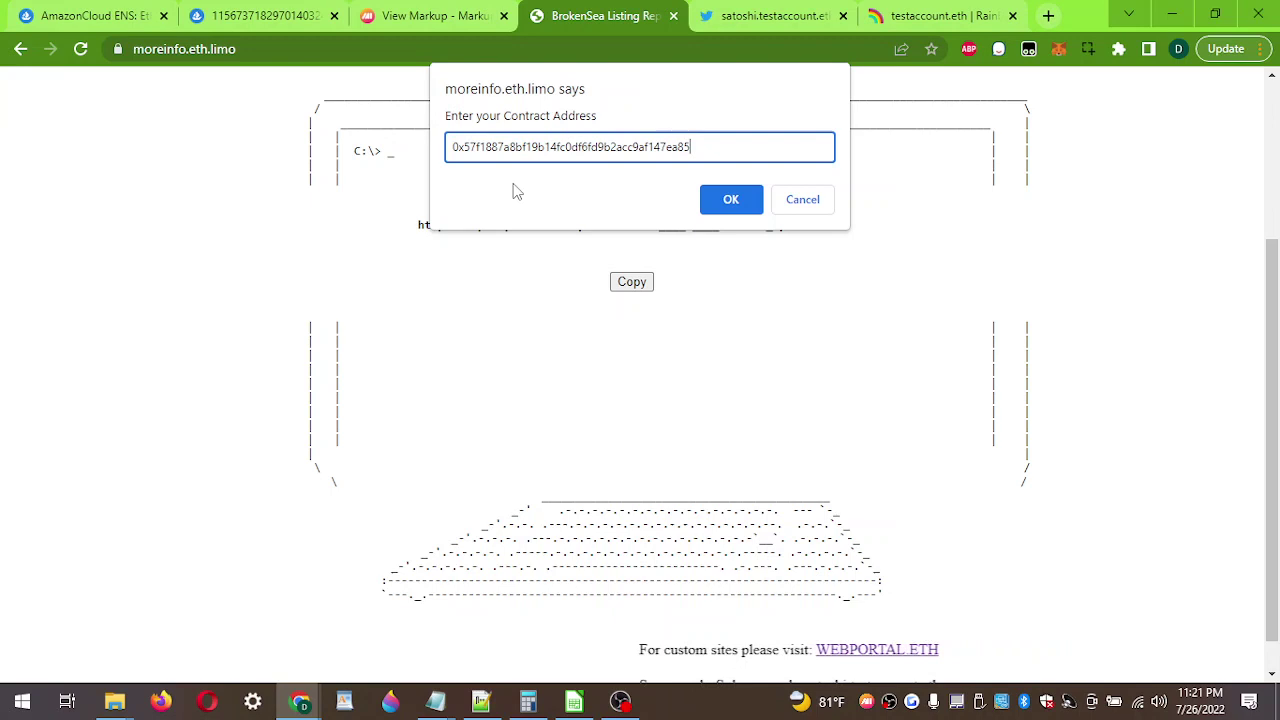
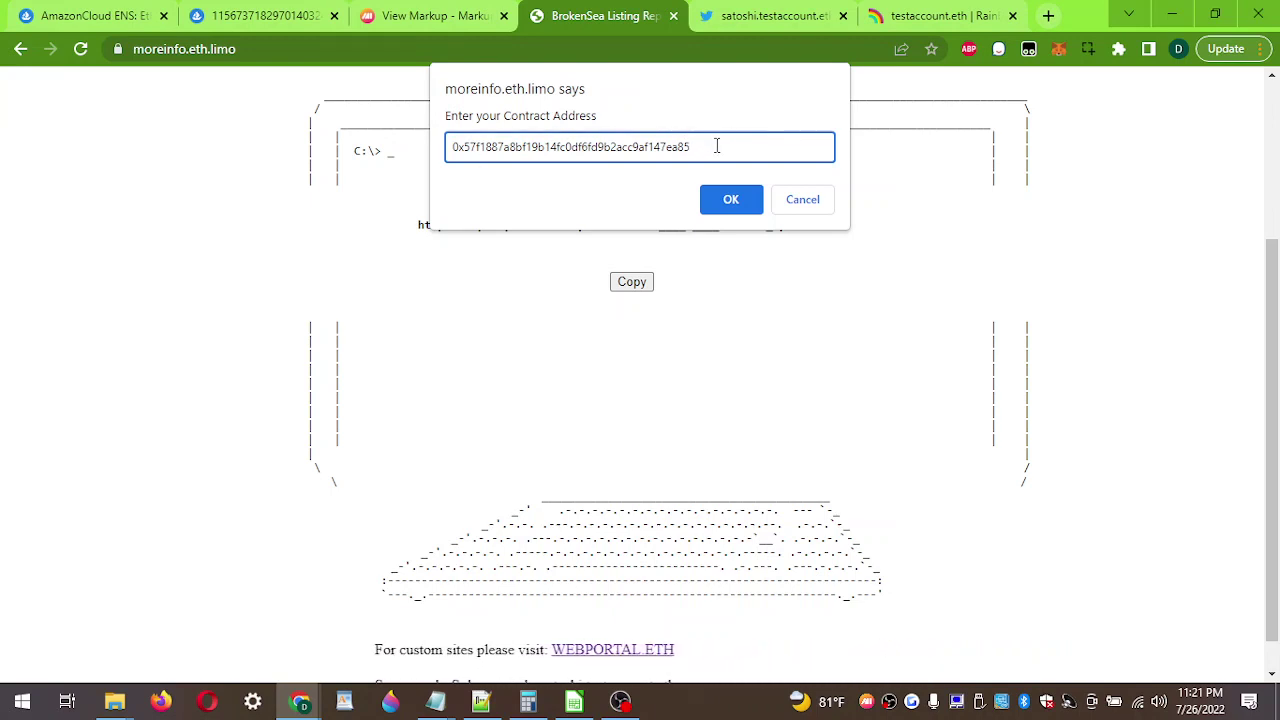
click(728, 198)
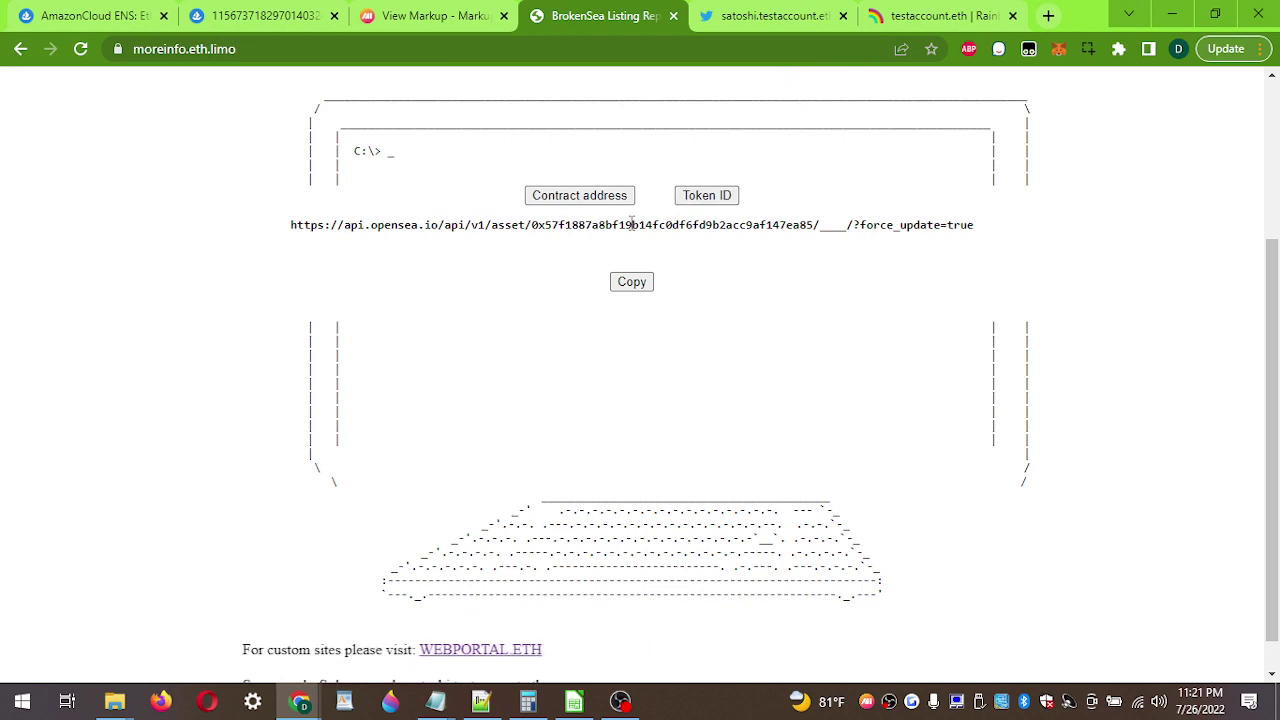
Step: Copy the full NFT token ID, ending in 52092438, from the end of the broken listing's URL
click(285, 12)
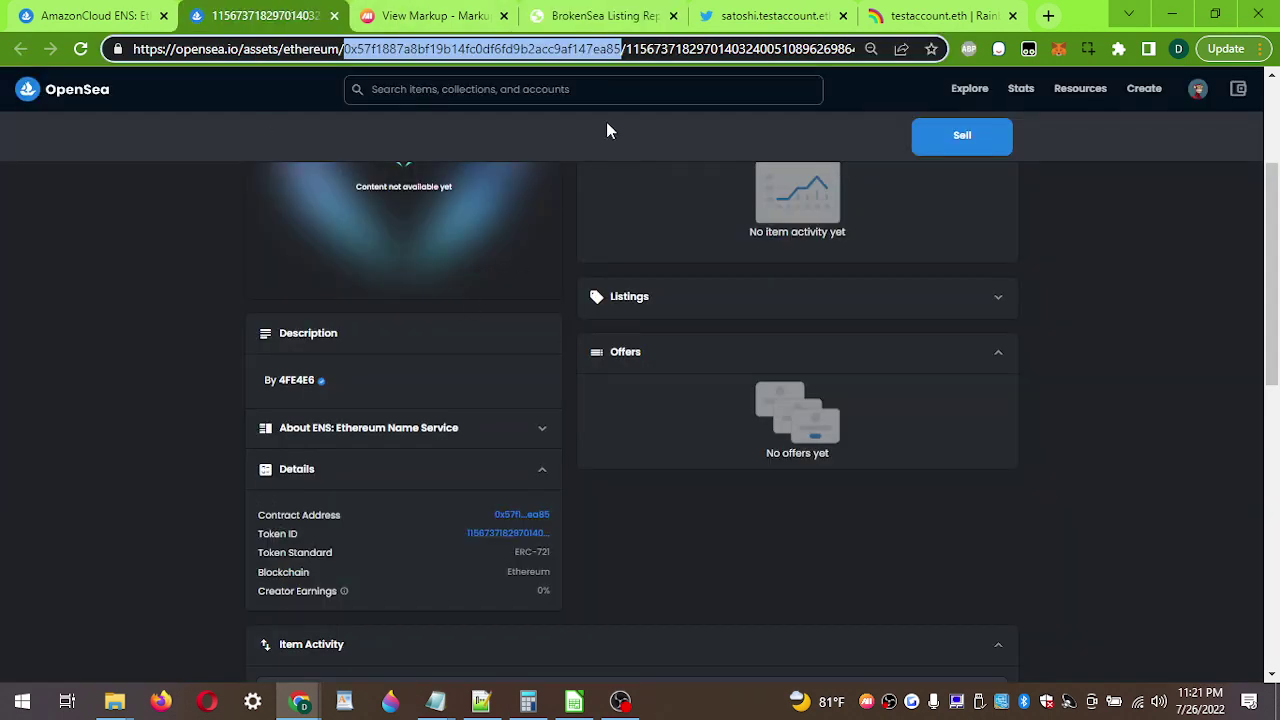
click(630, 57)
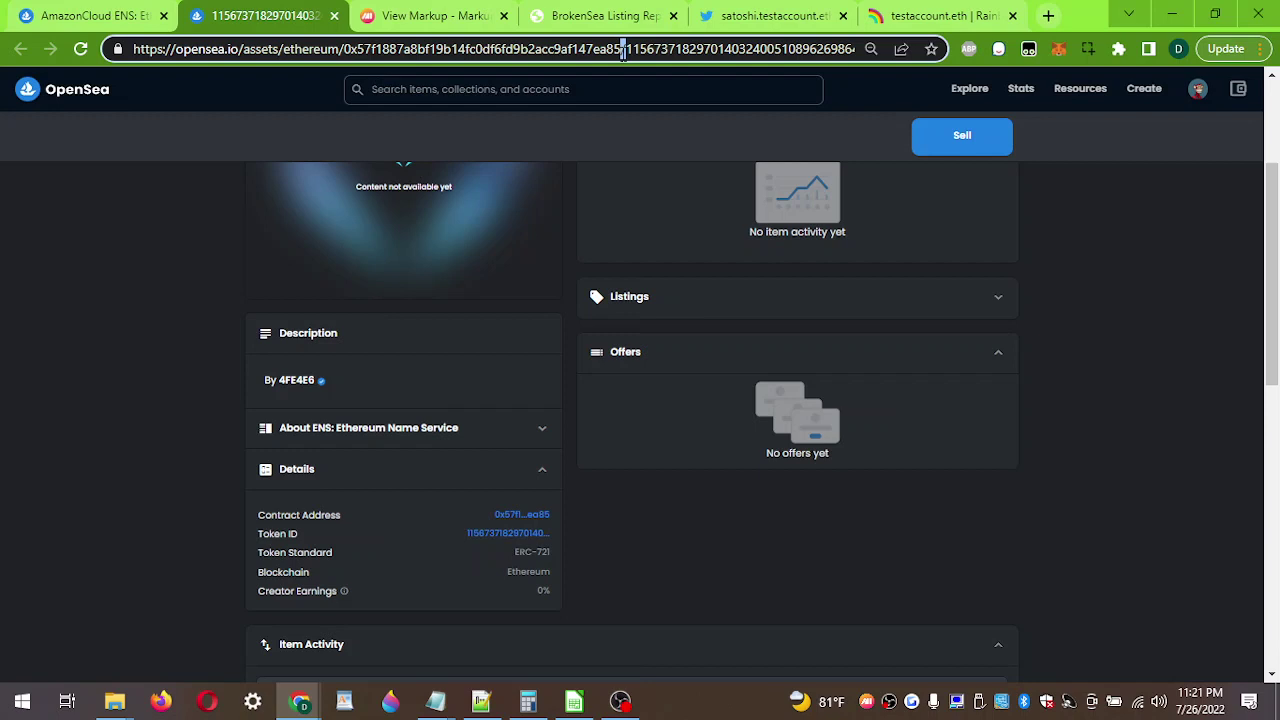
drag(627, 55, 858, 52)
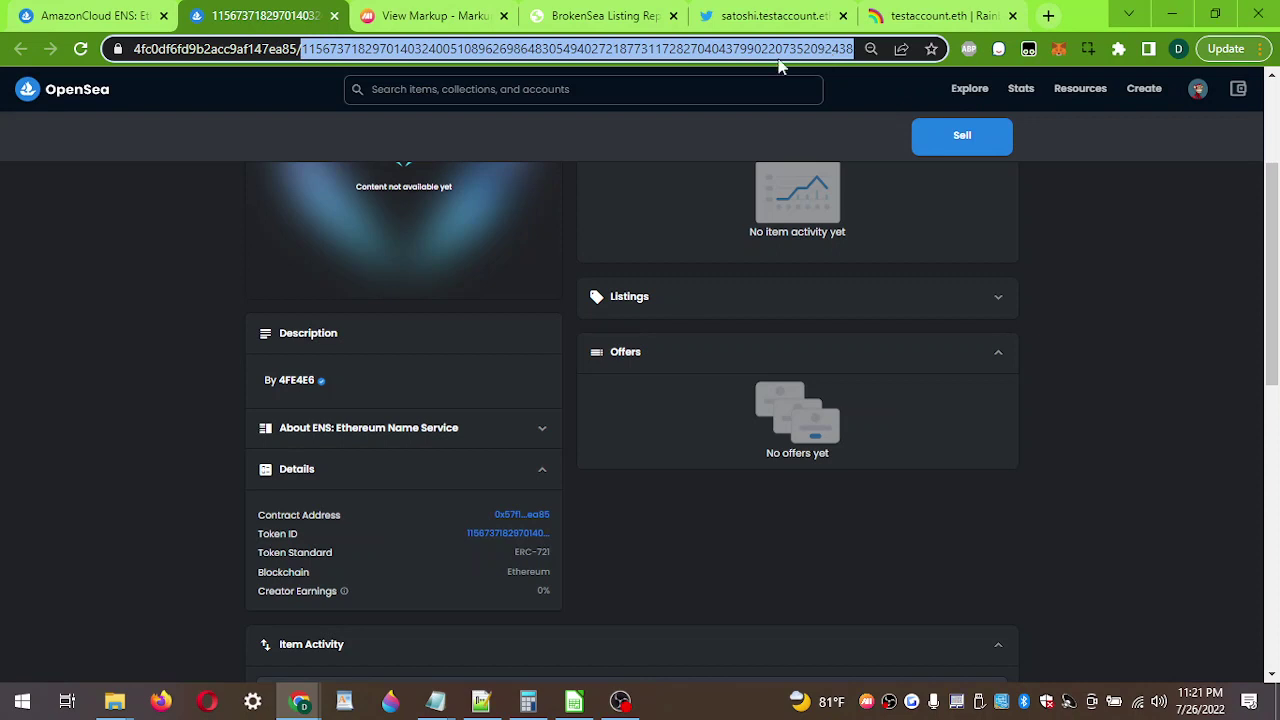
right_click(757, 53)
click(802, 154)
Step: Enter the copied number as the Token ID in the repair tool and copy the completed force_update link
click(600, 16)
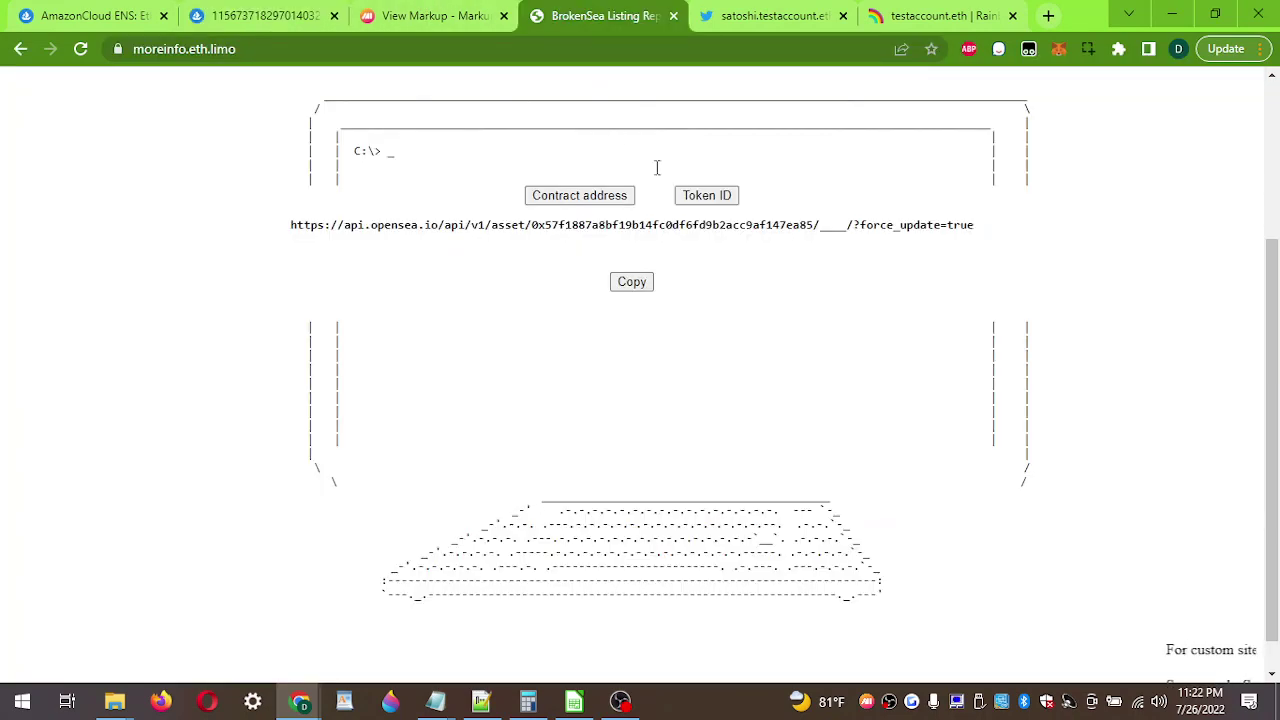
click(697, 200)
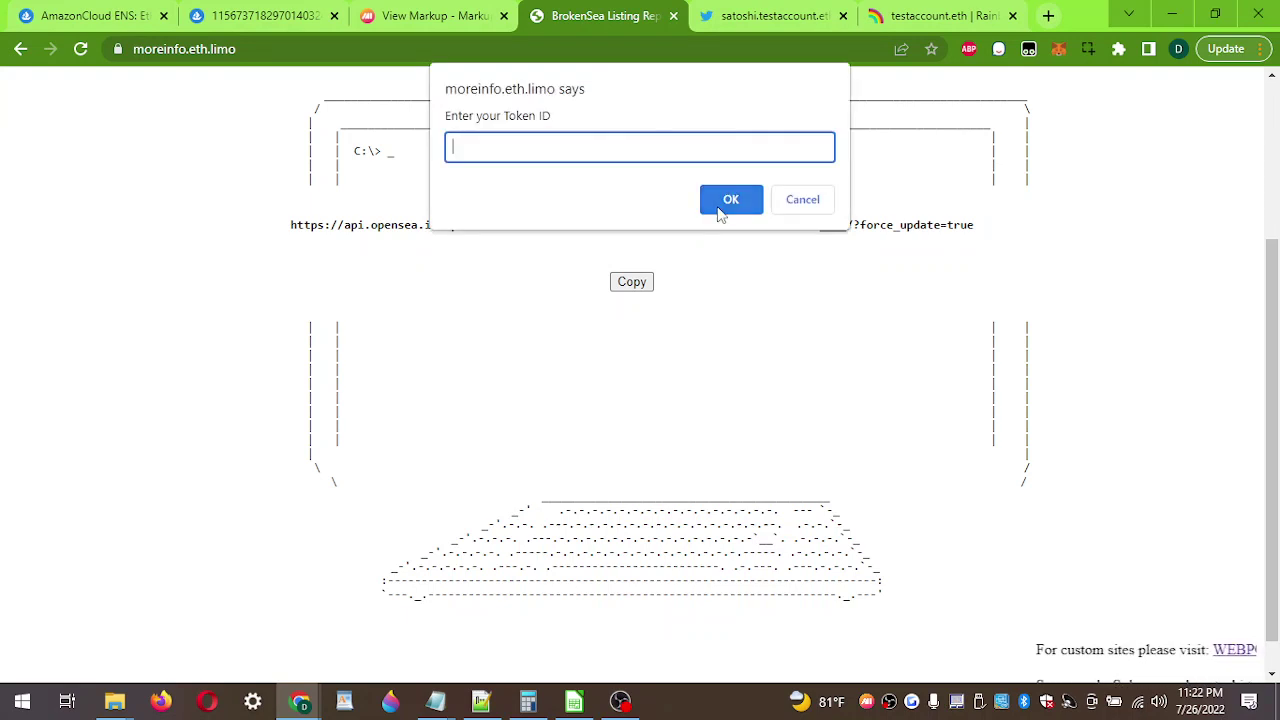
key(ctrl+v)
click(725, 201)
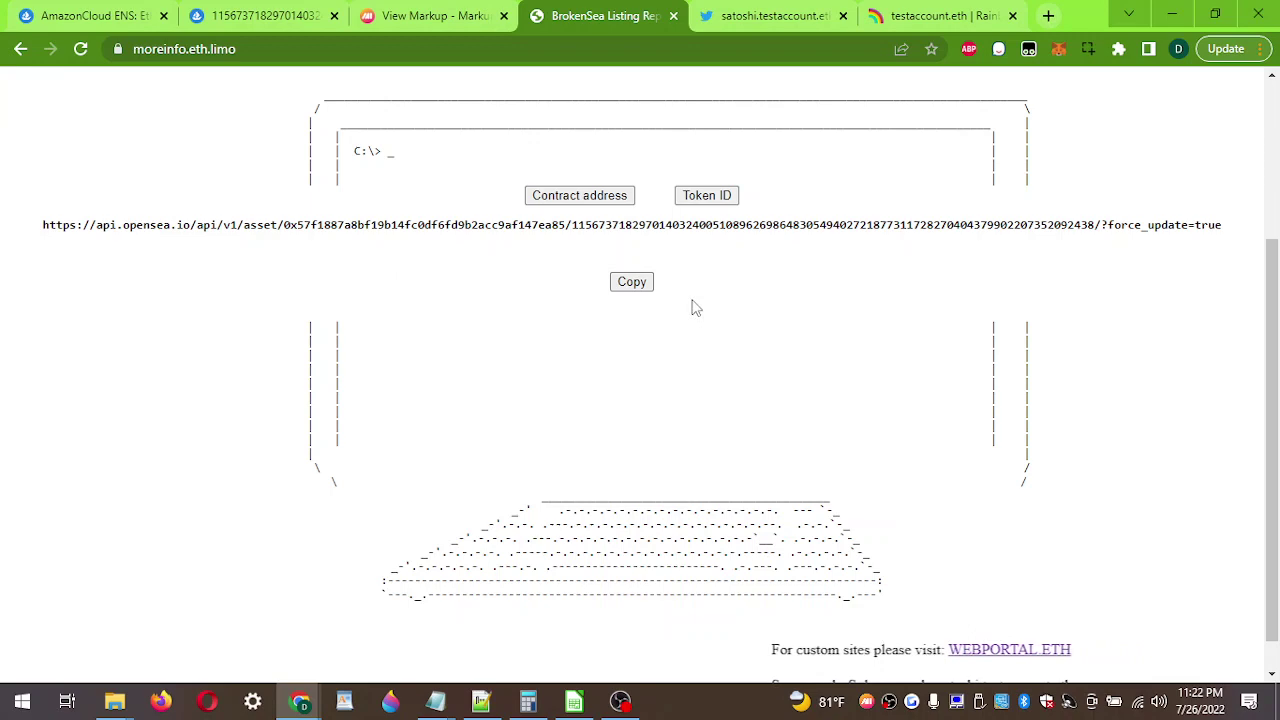
click(632, 284)
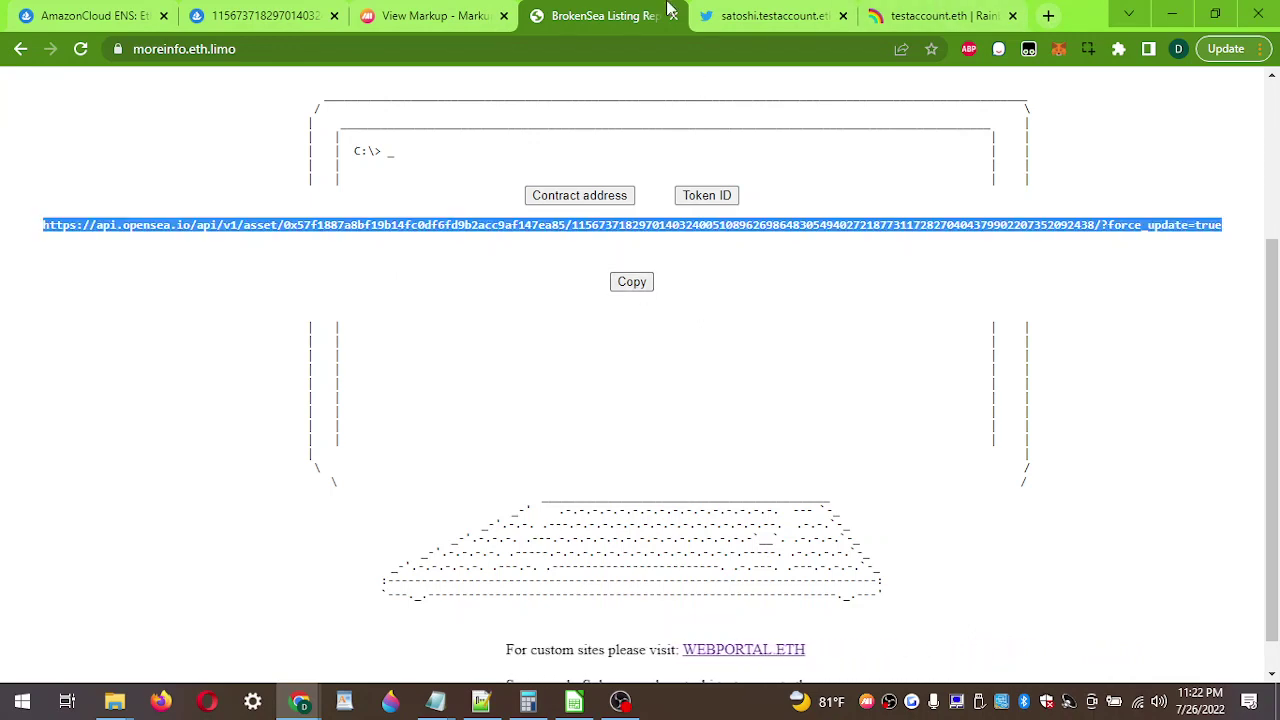
Step: Load the copied force_update link in the Markup Hero tab to request the listing's metadata refresh
click(289, 12)
click(139, 329)
scroll(139, 329, up, 1)
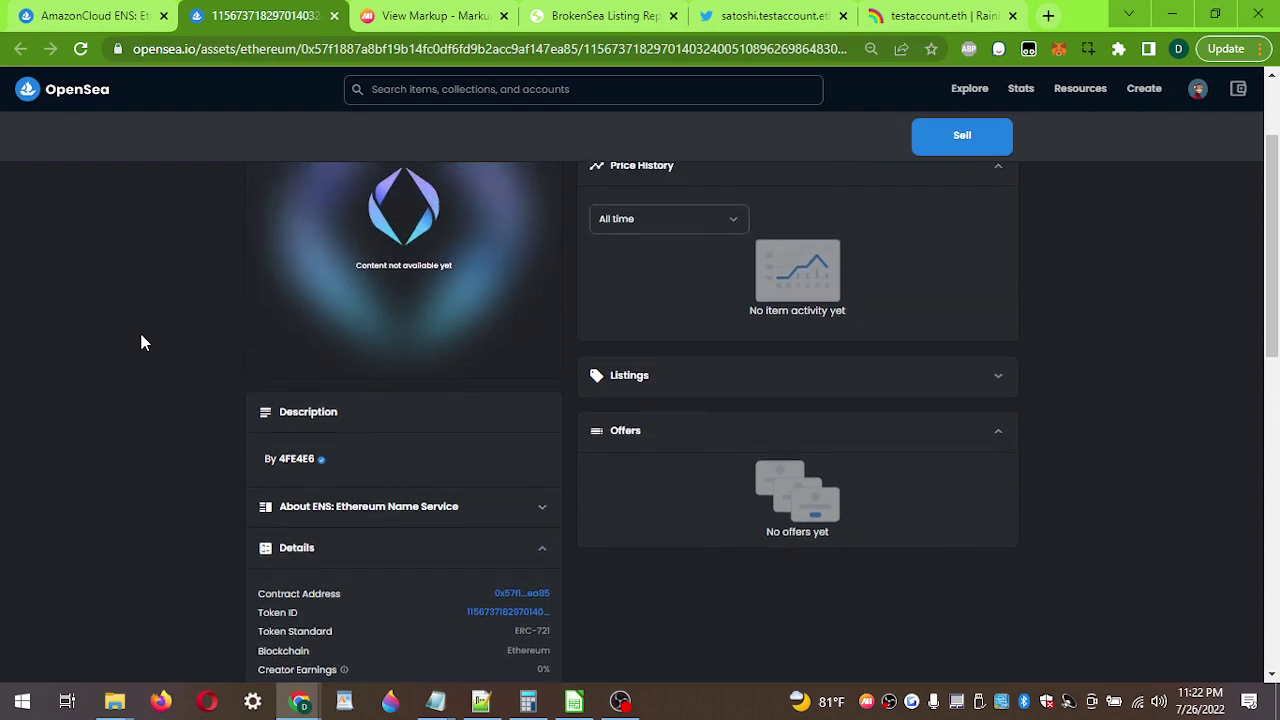
click(407, 8)
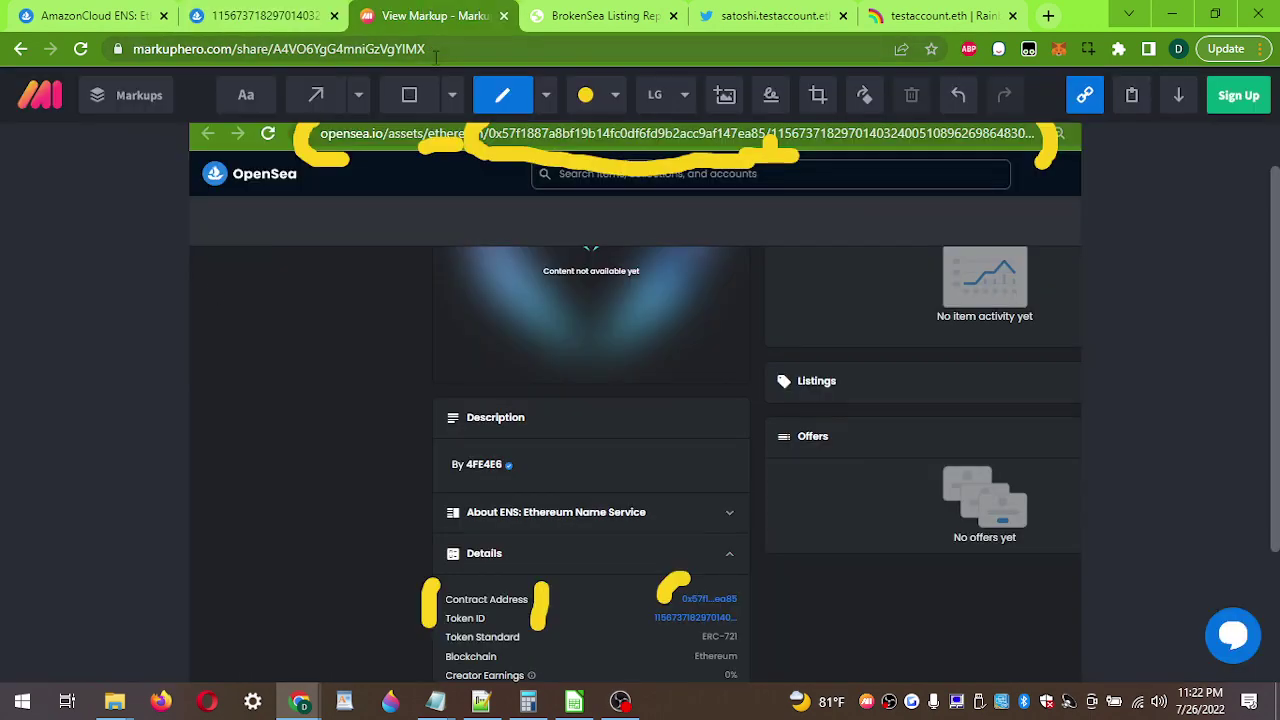
click(436, 48)
key(ctrl+v)
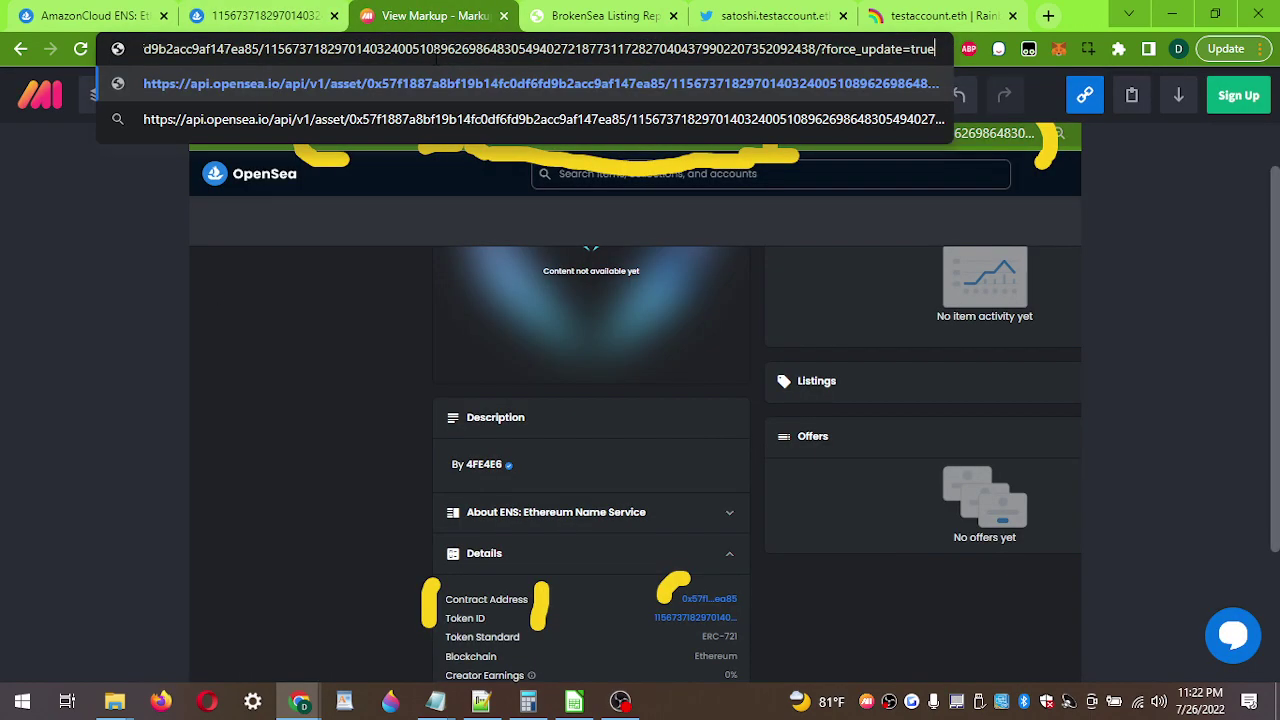
key(Return)
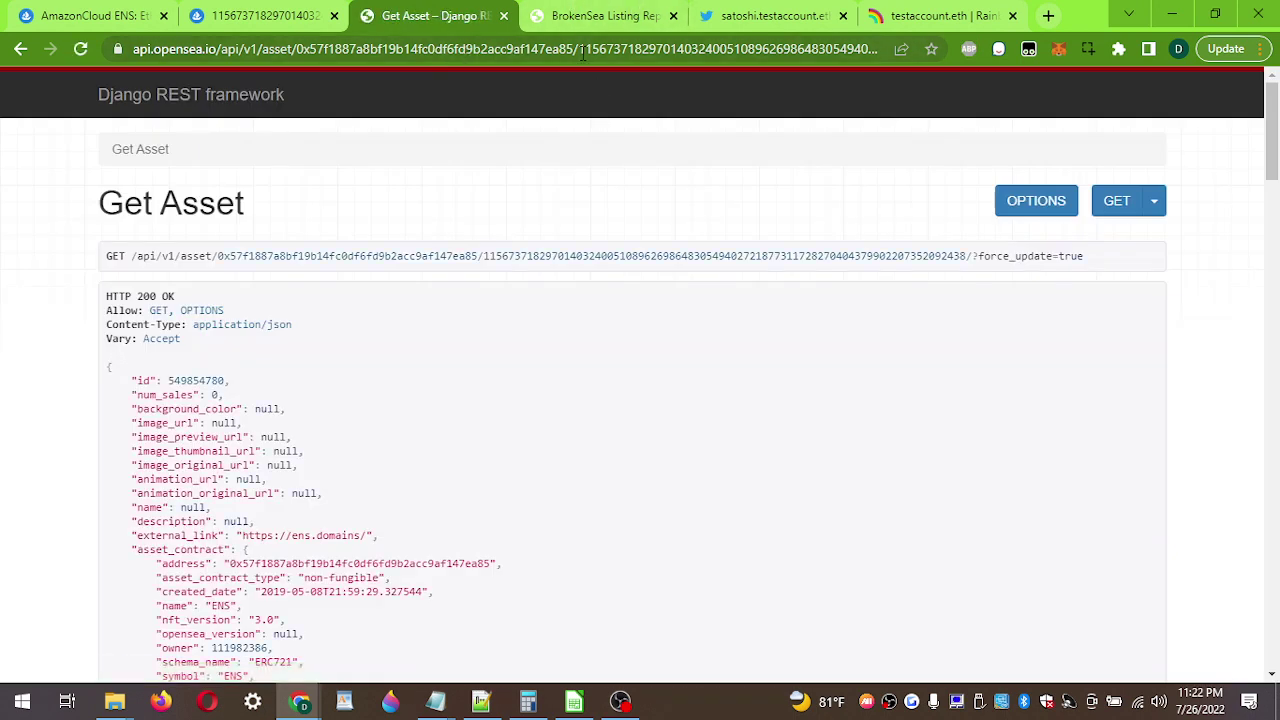
Step: Compare the start of the token ID in the Get Asset page's URL with the repair tool's link
drag(582, 52, 632, 52)
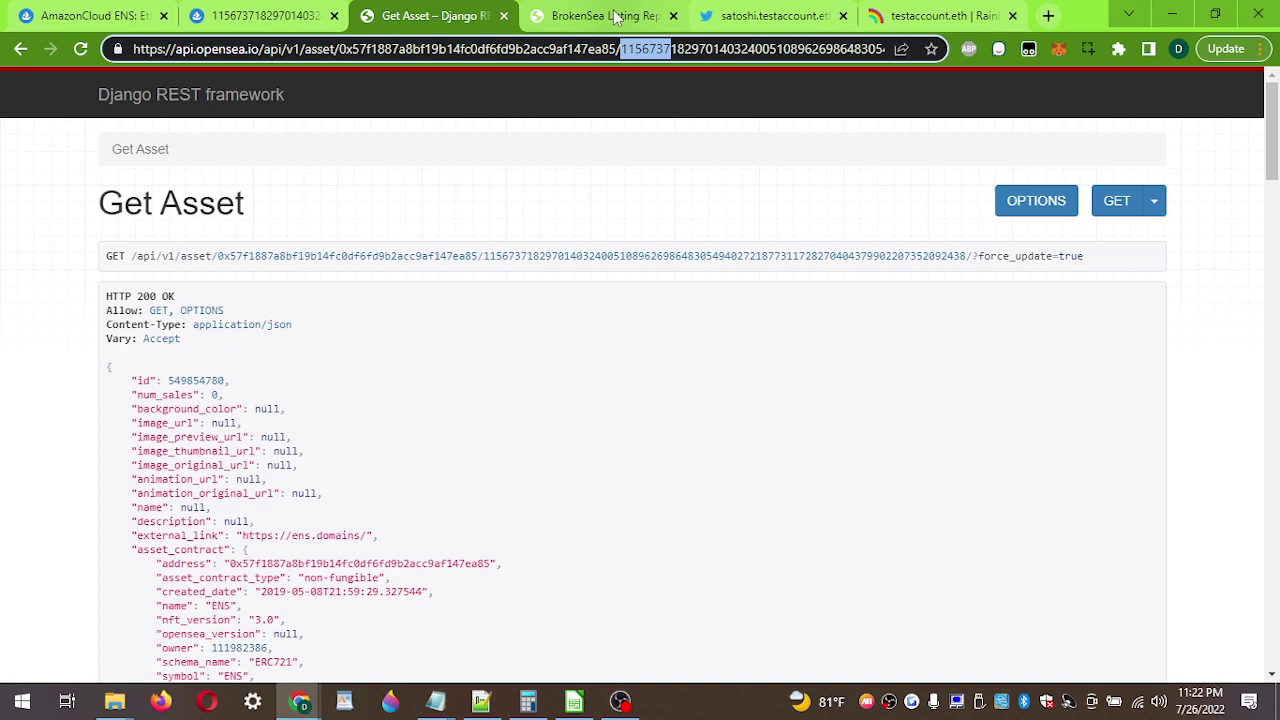
click(616, 16)
click(624, 240)
drag(572, 226, 614, 228)
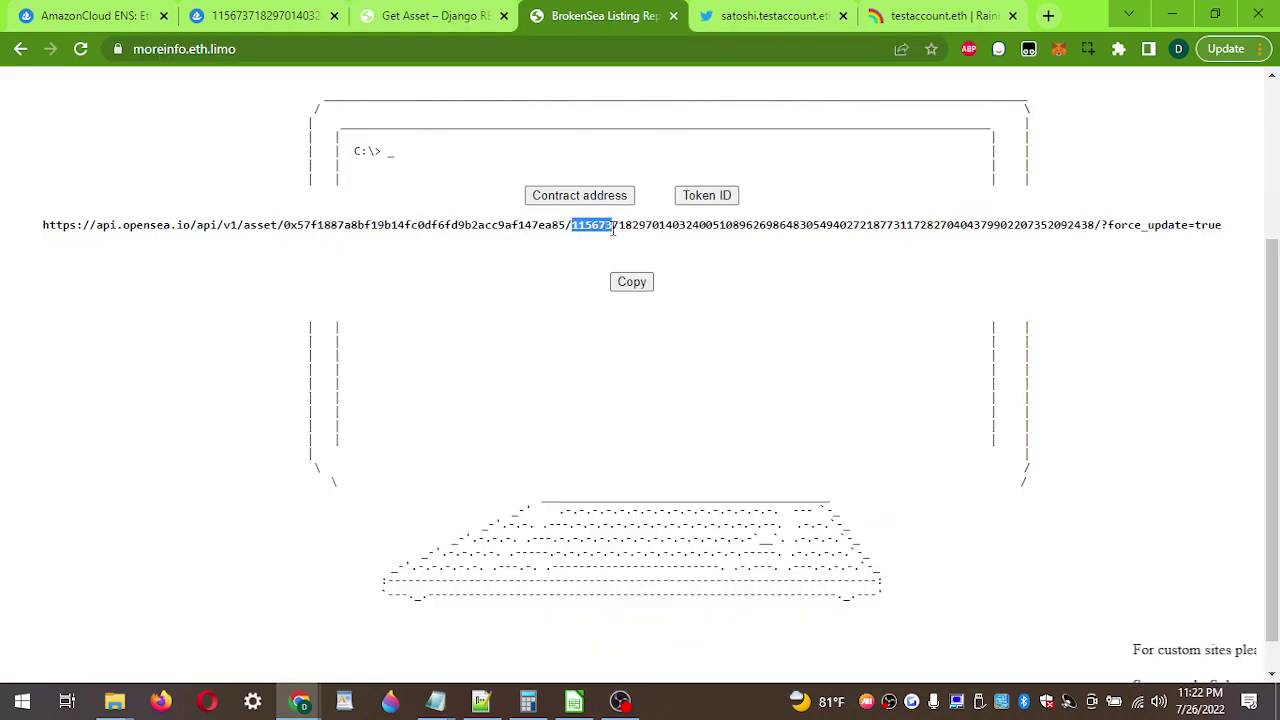
click(614, 228)
click(435, 16)
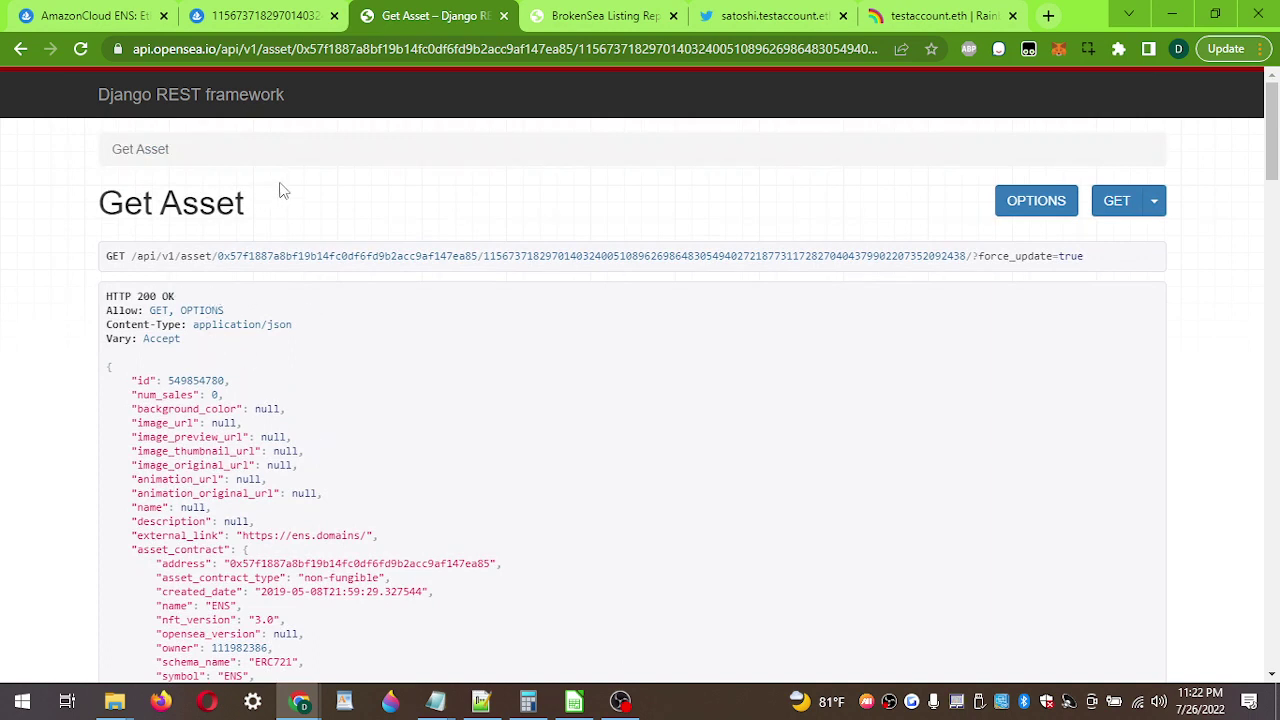
Step: Rerun the force_update request for listing 52092438 and check its HTTP status line
click(82, 50)
triple_click(151, 298)
click(306, 340)
Step: Reload the OpenSea page of listing 52092438 and examine its name and artwork
click(268, 10)
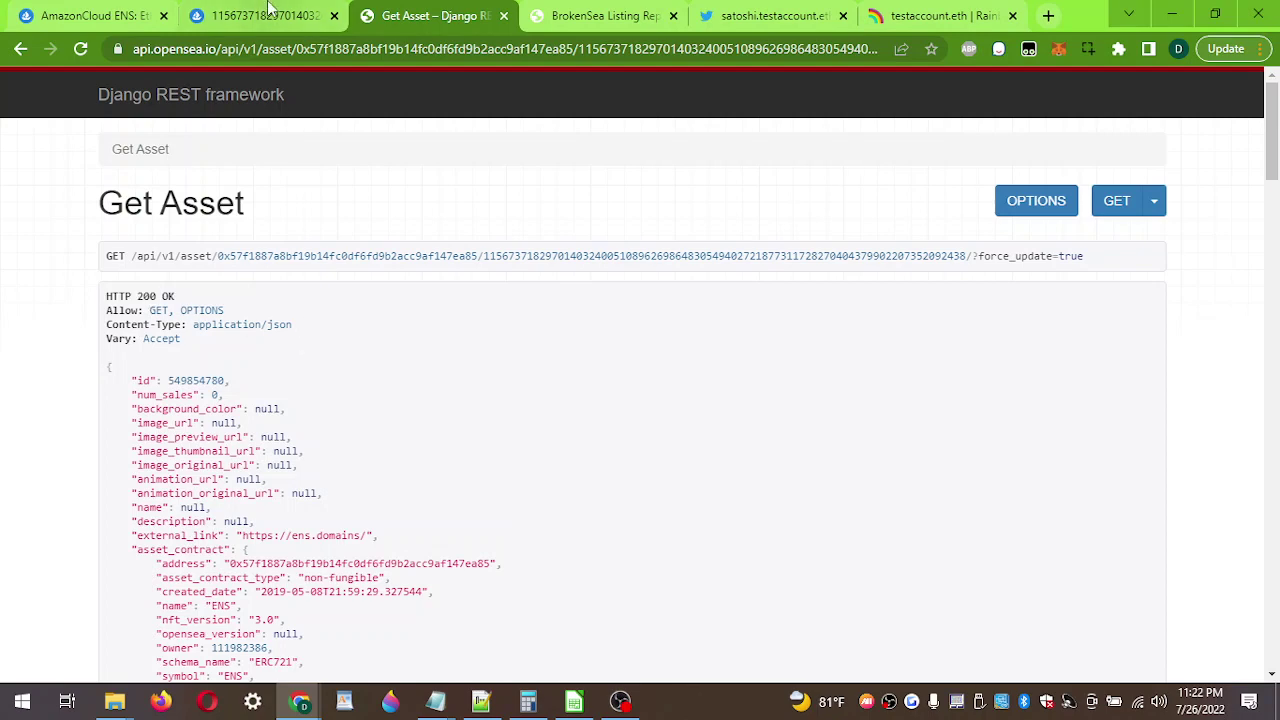
key(F5)
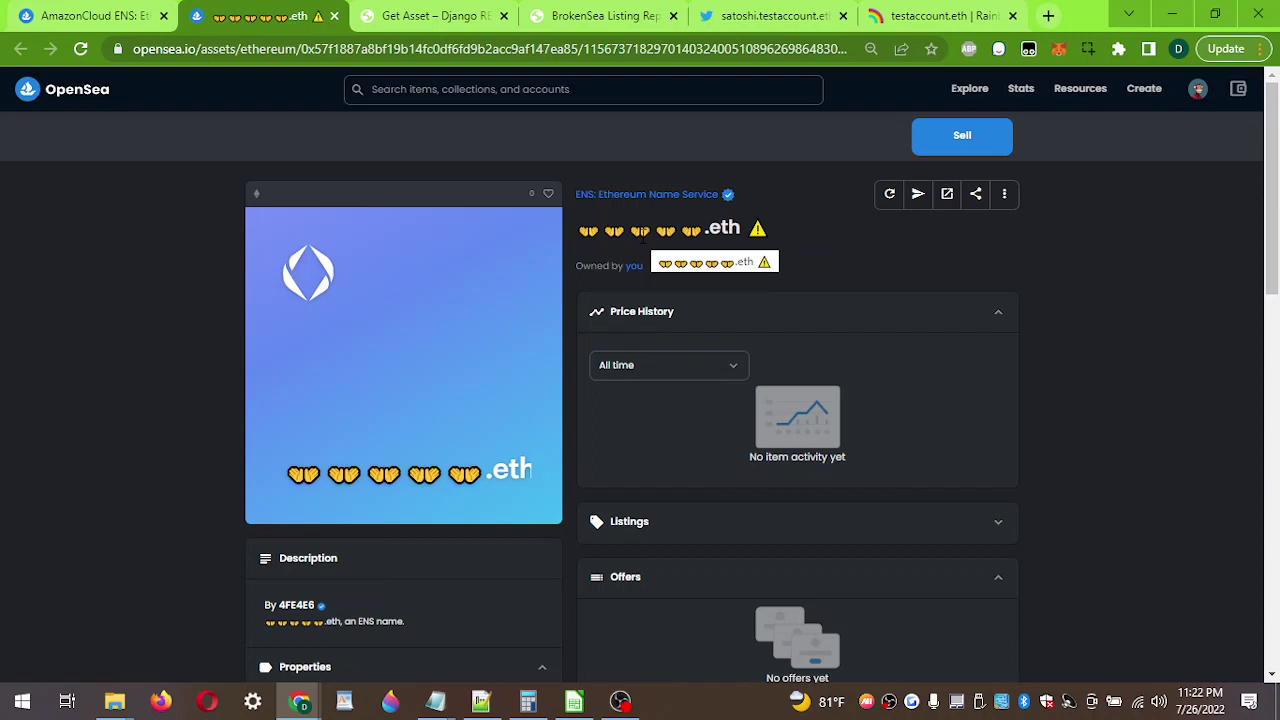
triple_click(643, 235)
click(643, 235)
scroll(643, 240, down, 1)
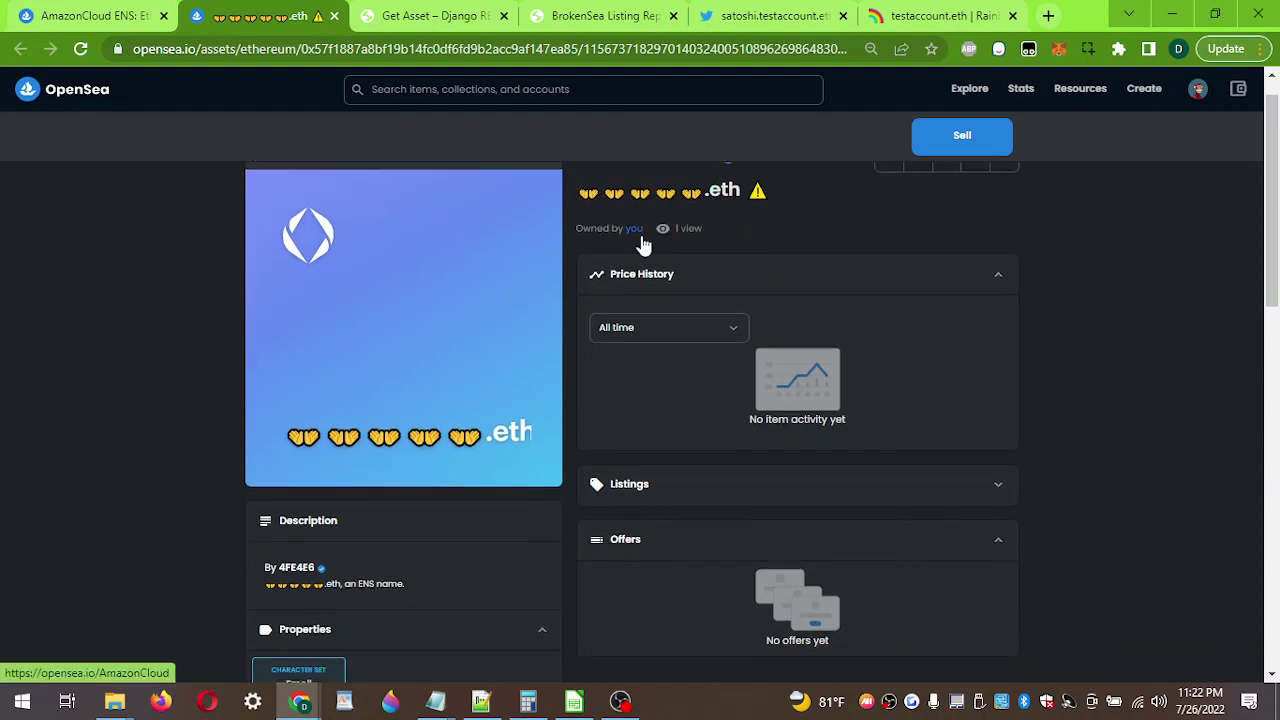
scroll(491, 287, up, 1)
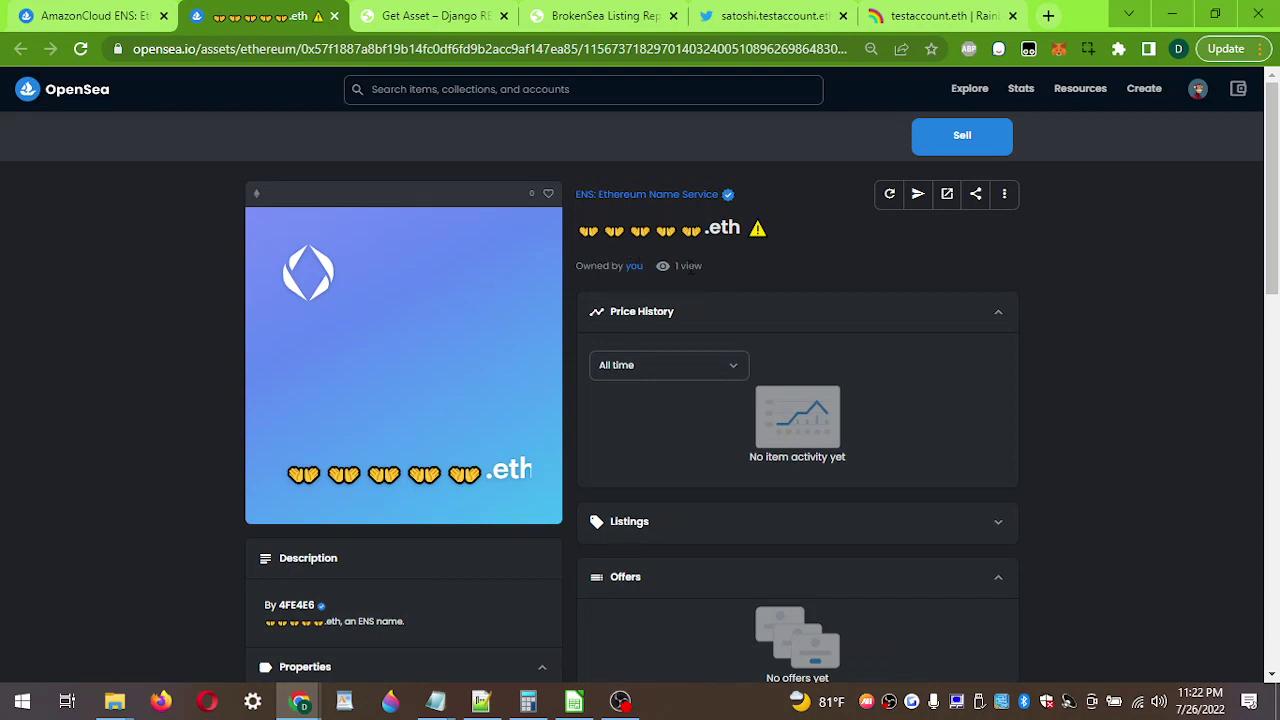
Step: Reload the AmazonCloud ENS collection and check the repaired listing there and in the testaccount.eth Rainbow gallery
click(390, 10)
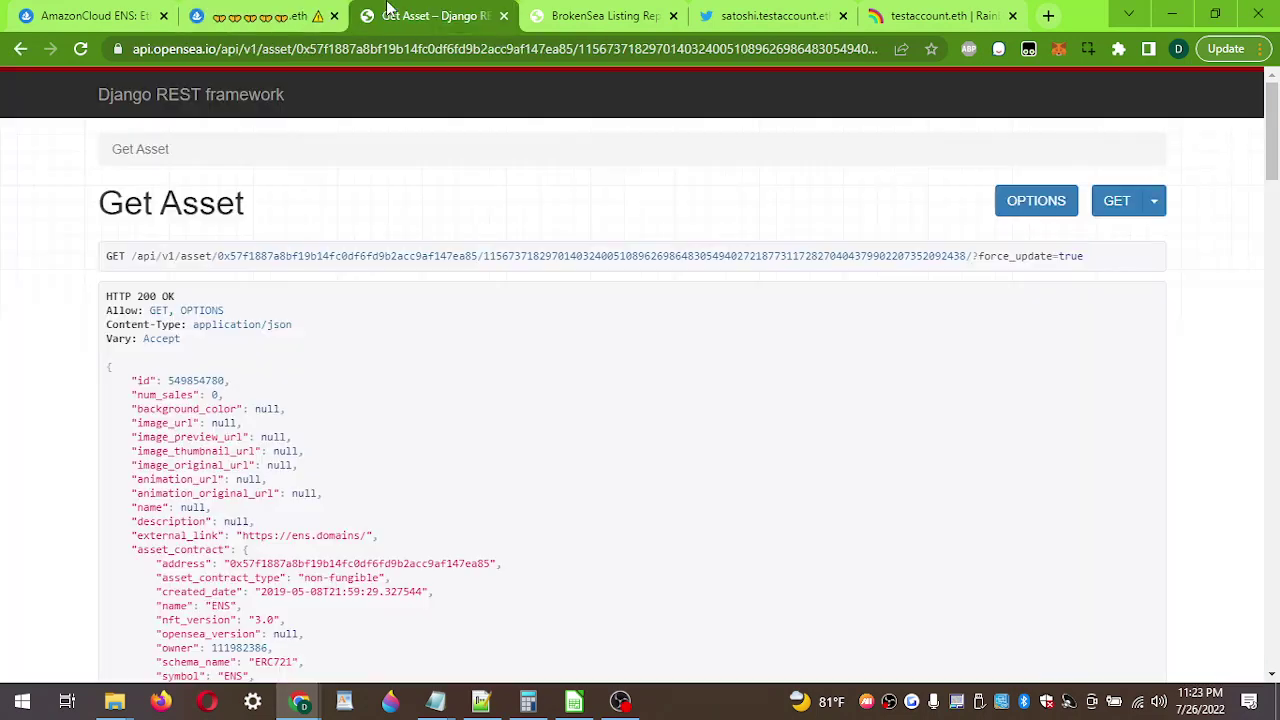
click(120, 15)
click(215, 15)
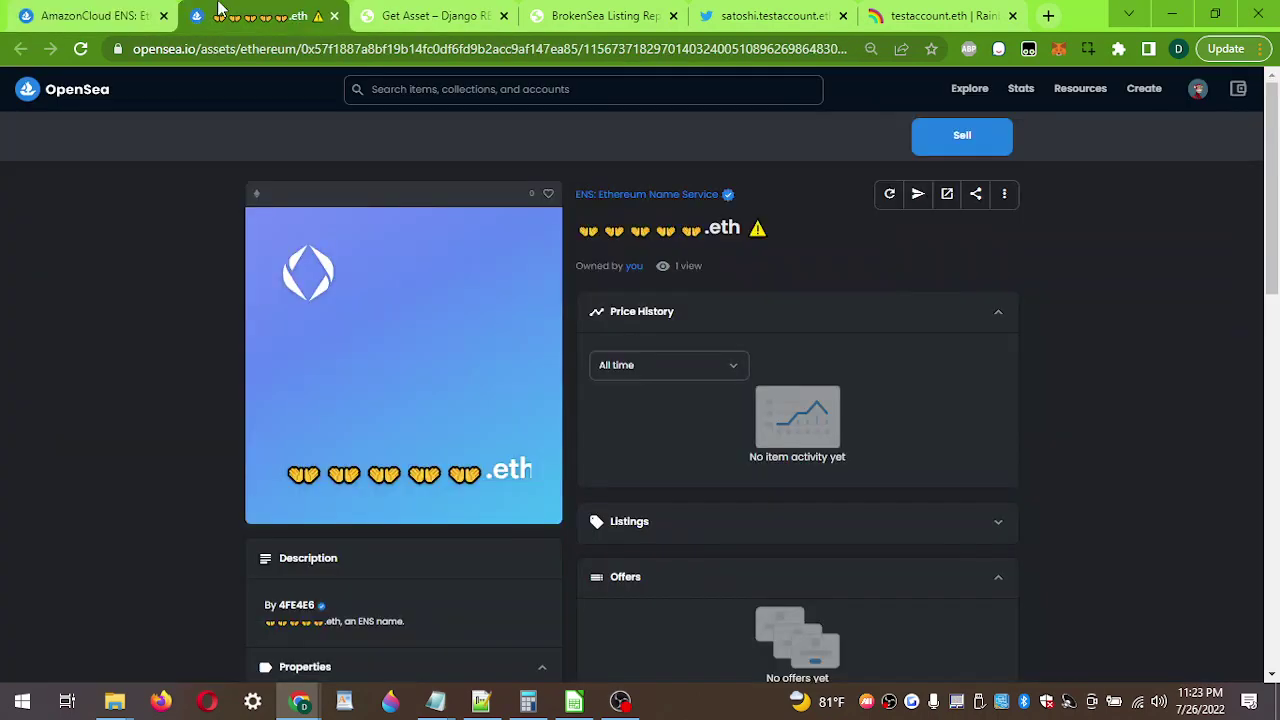
click(150, 10)
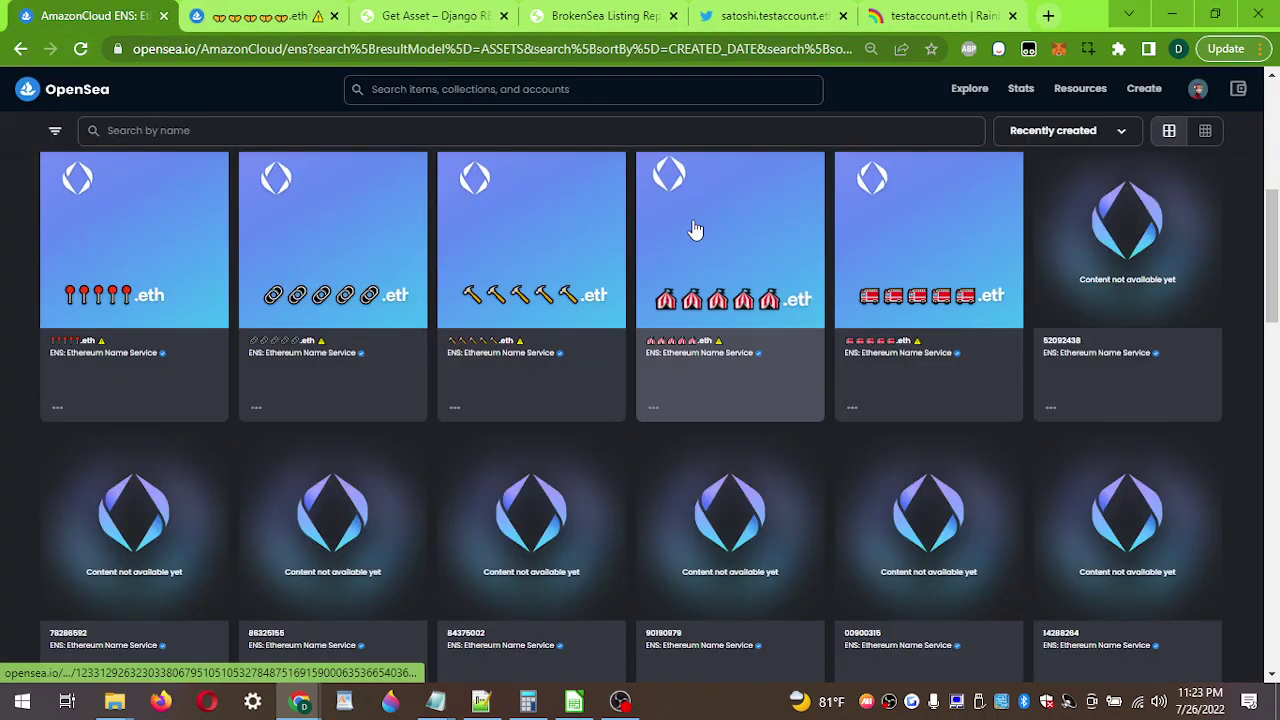
click(80, 48)
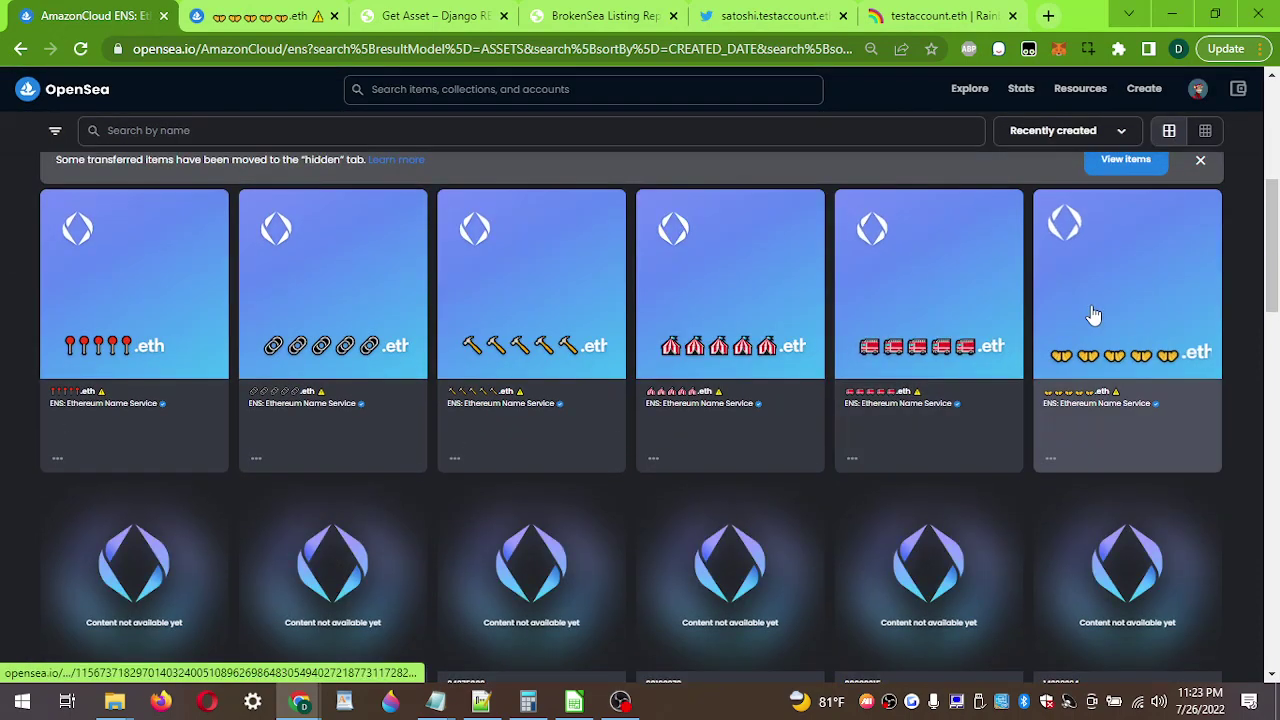
click(910, 14)
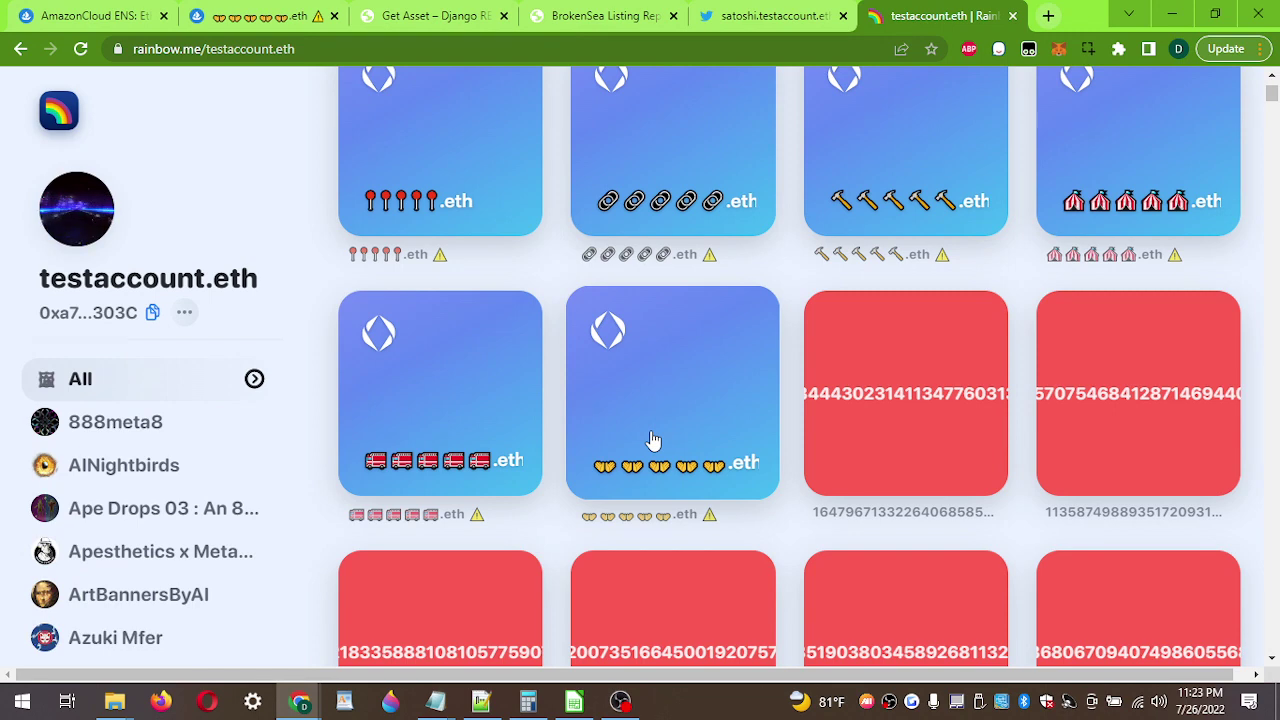
Step: Move the BrokenSea Listing Repair Tool tab ahead of the Get Asset tab and open broken listing 78286592 from the collection
click(418, 8)
drag(600, 15, 440, 15)
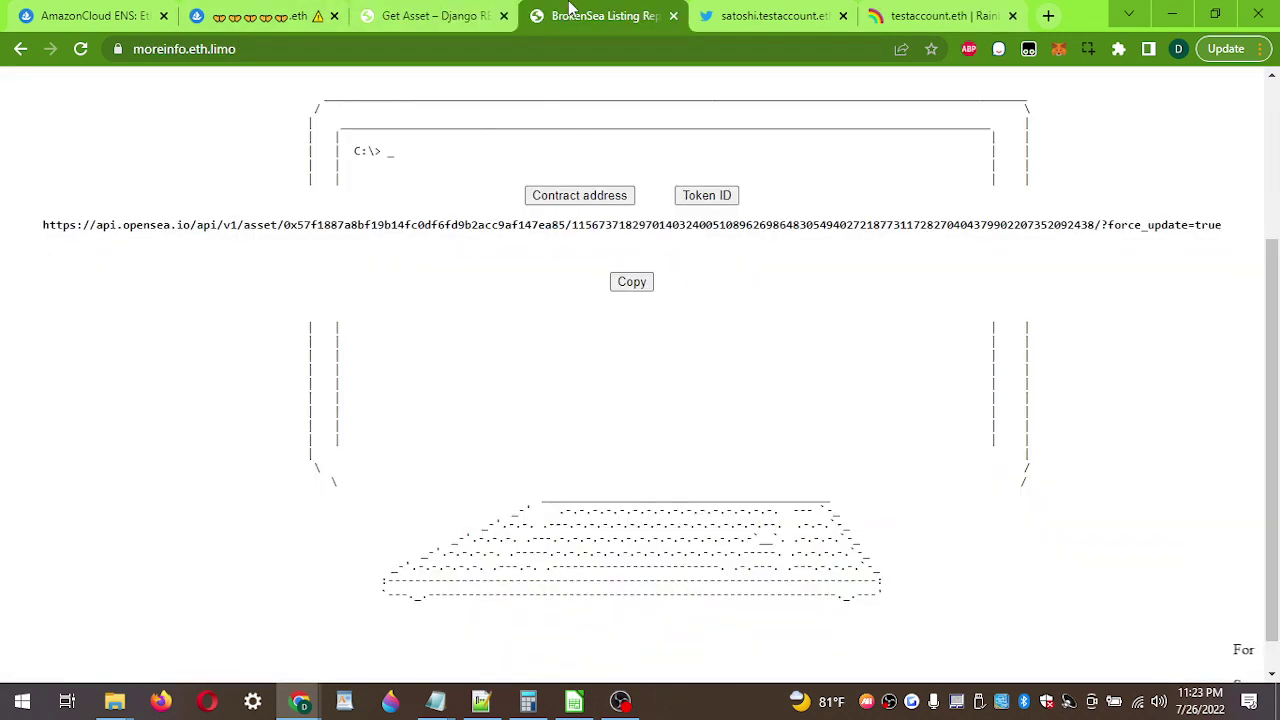
click(105, 10)
click(122, 552)
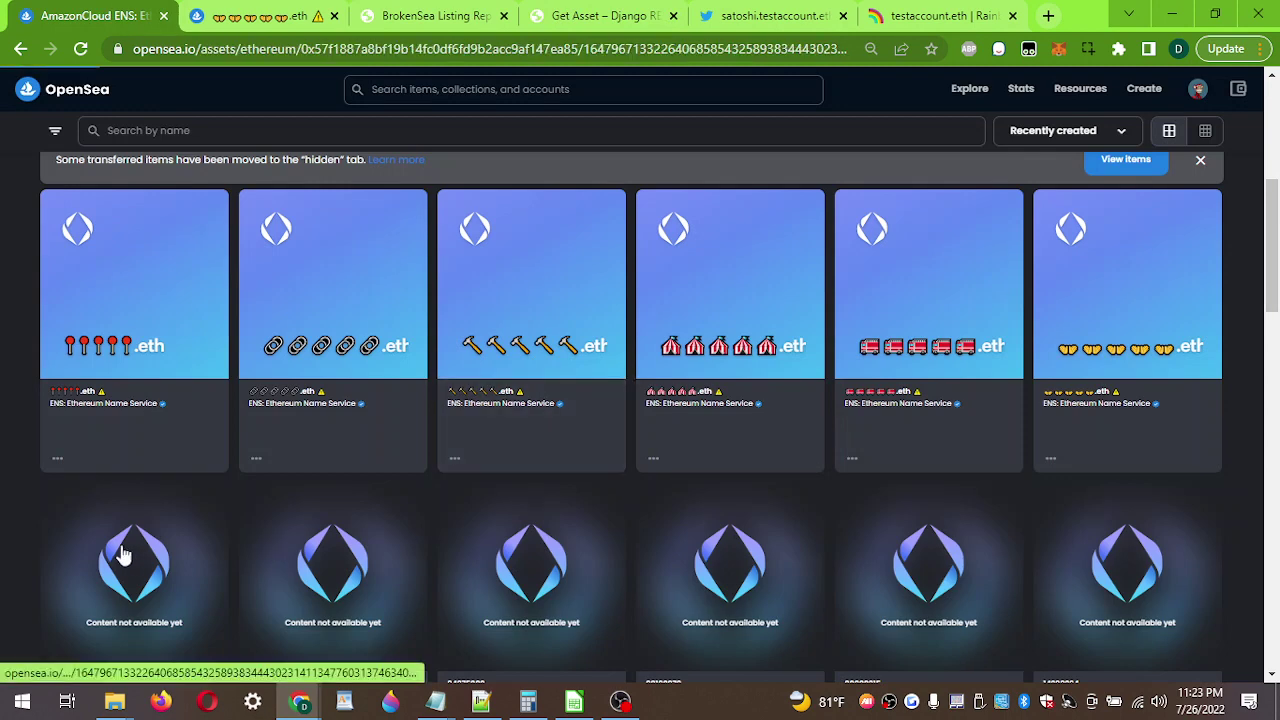
scroll(222, 558, down, 2)
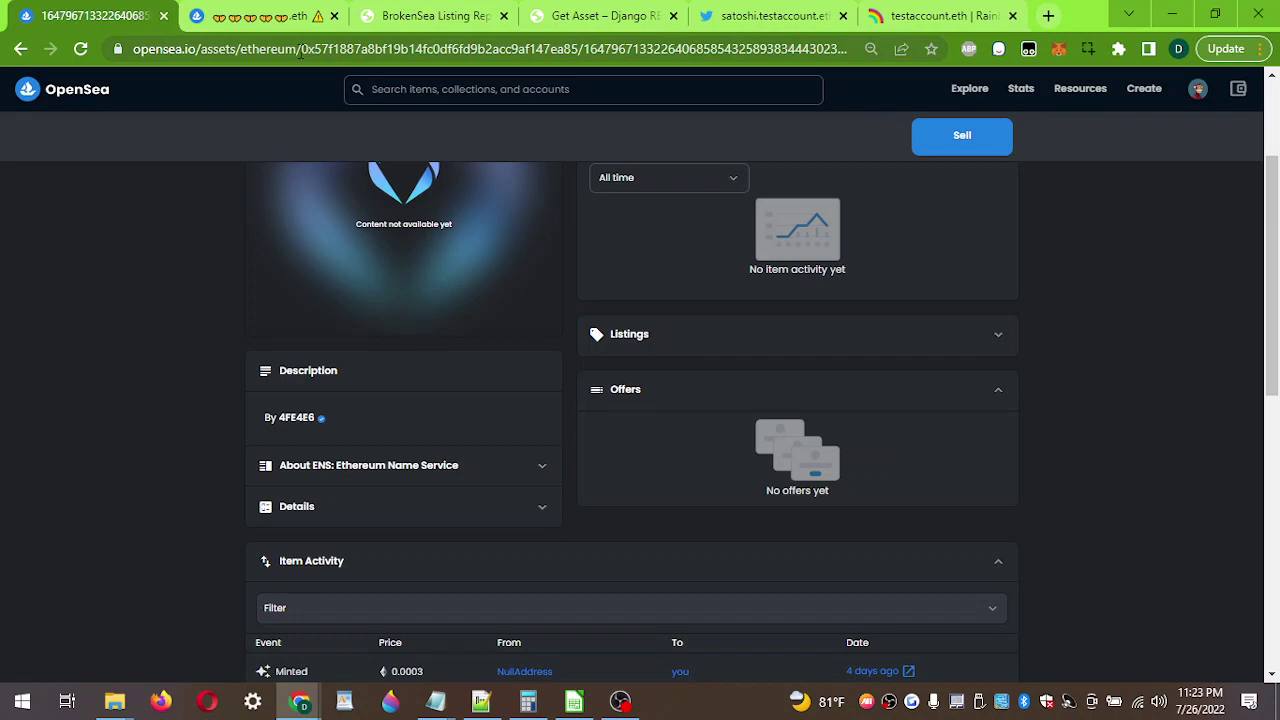
Step: Copy 0x57f1887a8bf19b14fc0df6fd9b2acc9af147ea85 from the listing's URL and enter it as the Contract Address in the BrokenSea Listing Repair Tool
click(301, 49)
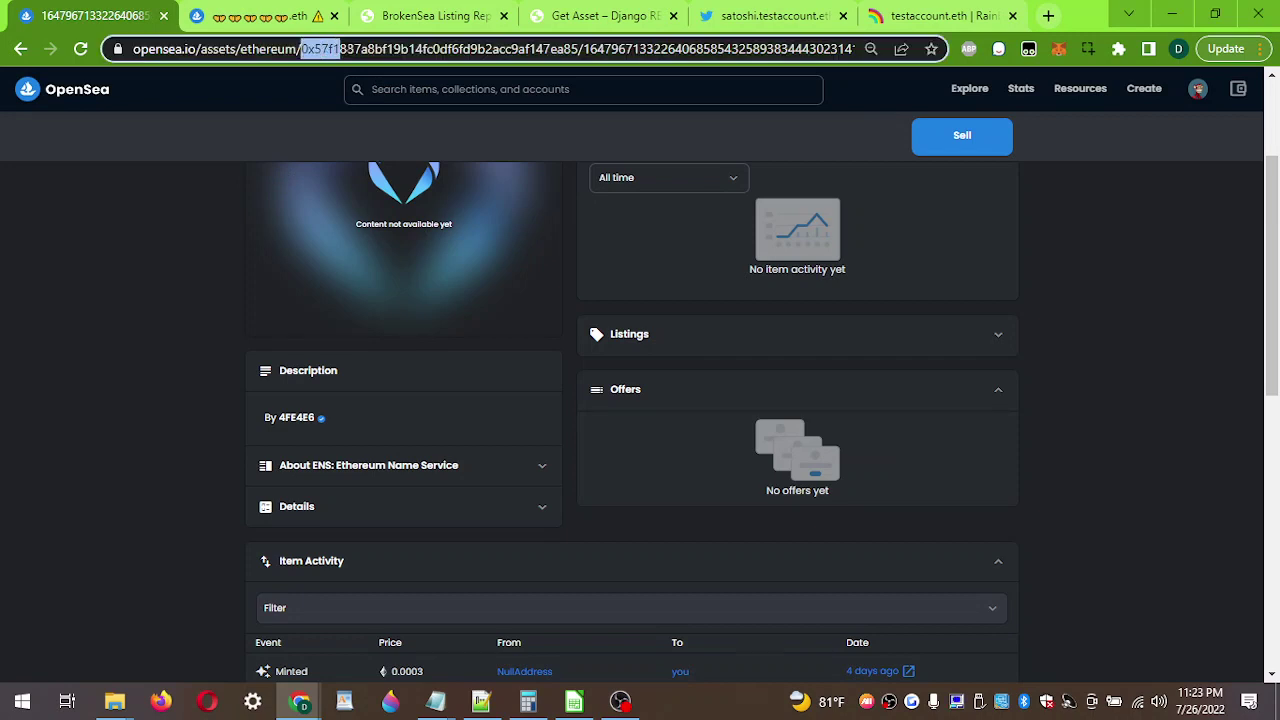
drag(340, 50, 533, 60)
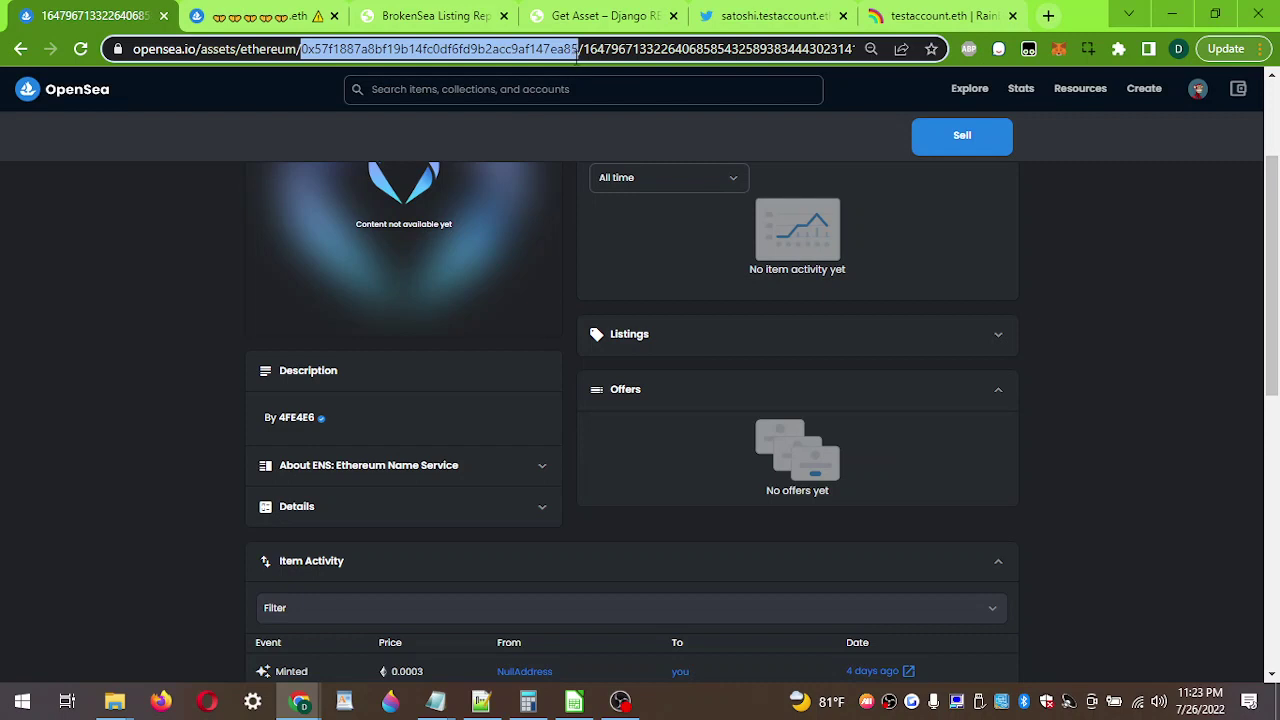
right_click(562, 52)
click(584, 155)
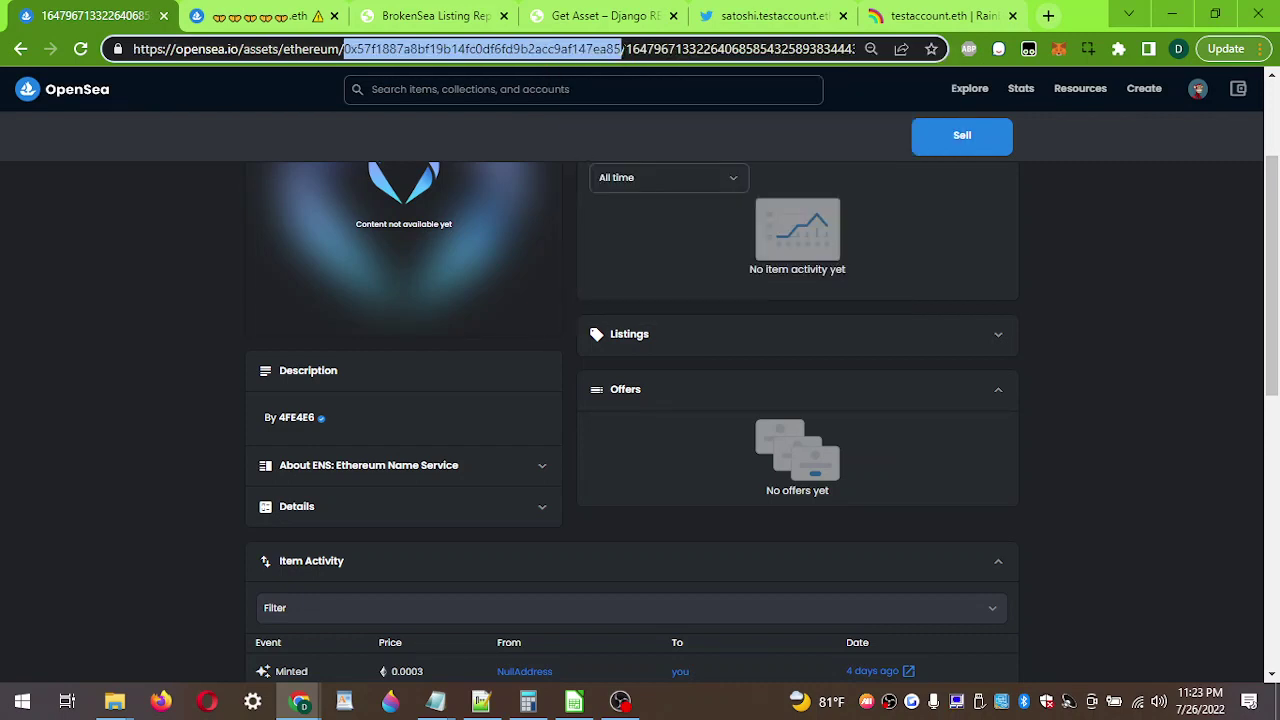
click(477, 8)
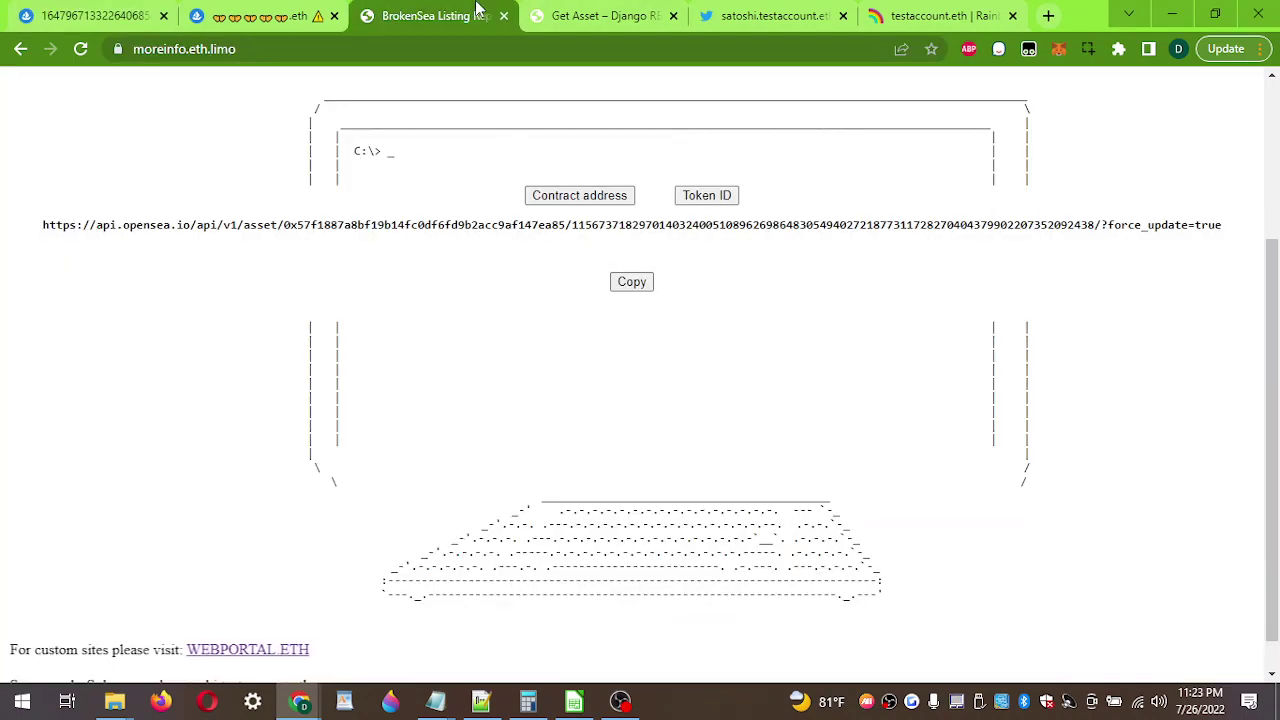
click(553, 195)
key(ctrl+v)
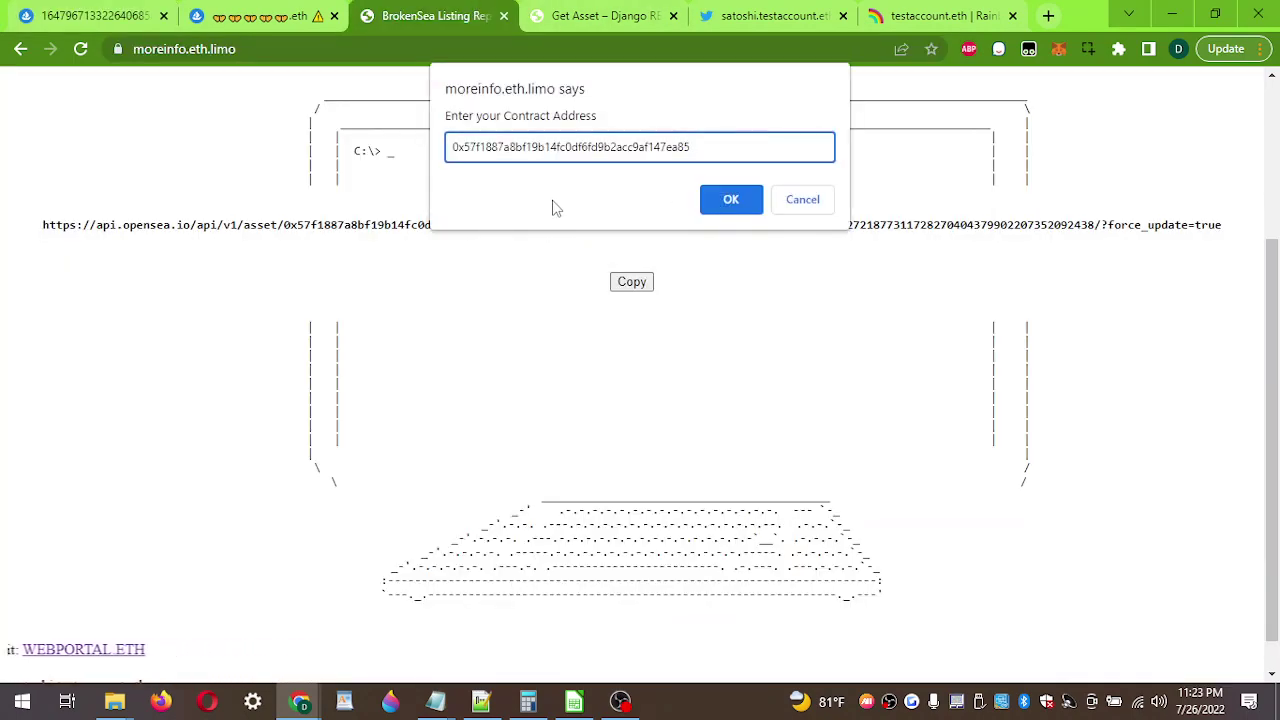
key(Return)
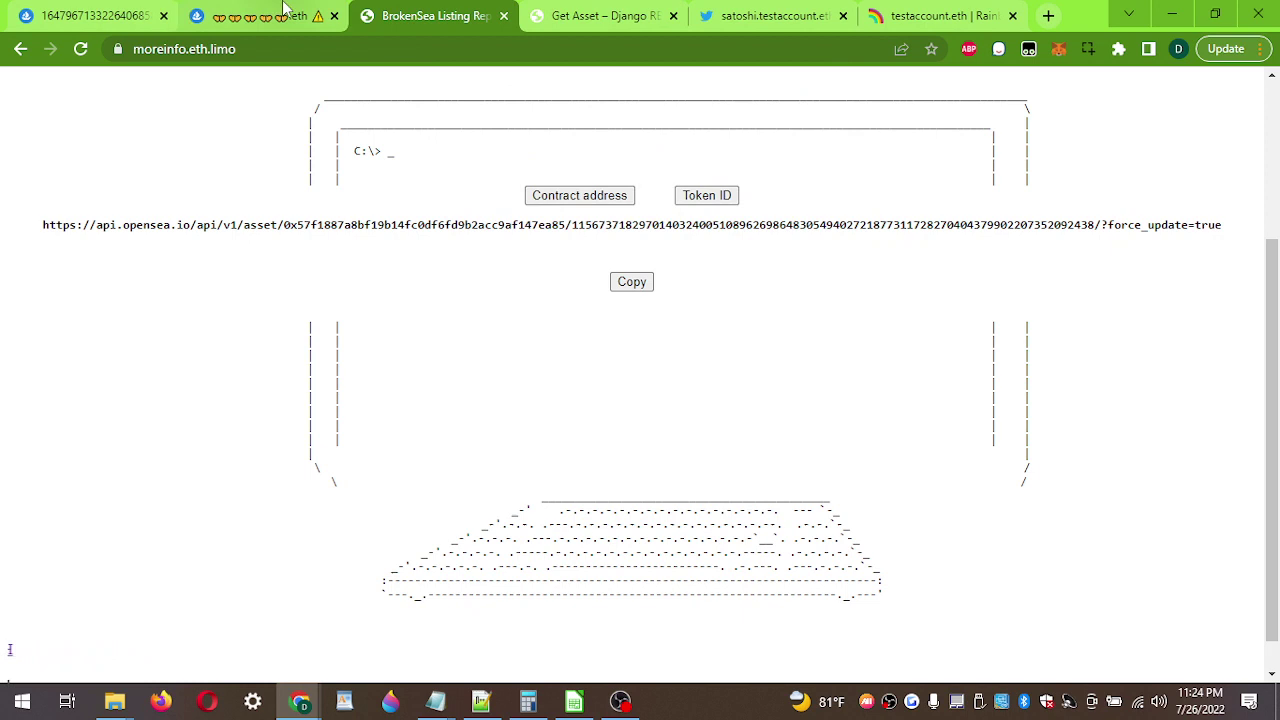
Step: Copy the NFT token ID ending in 78286592 from the listing's URL and enter it as the Token ID in the repair tool
click(62, 14)
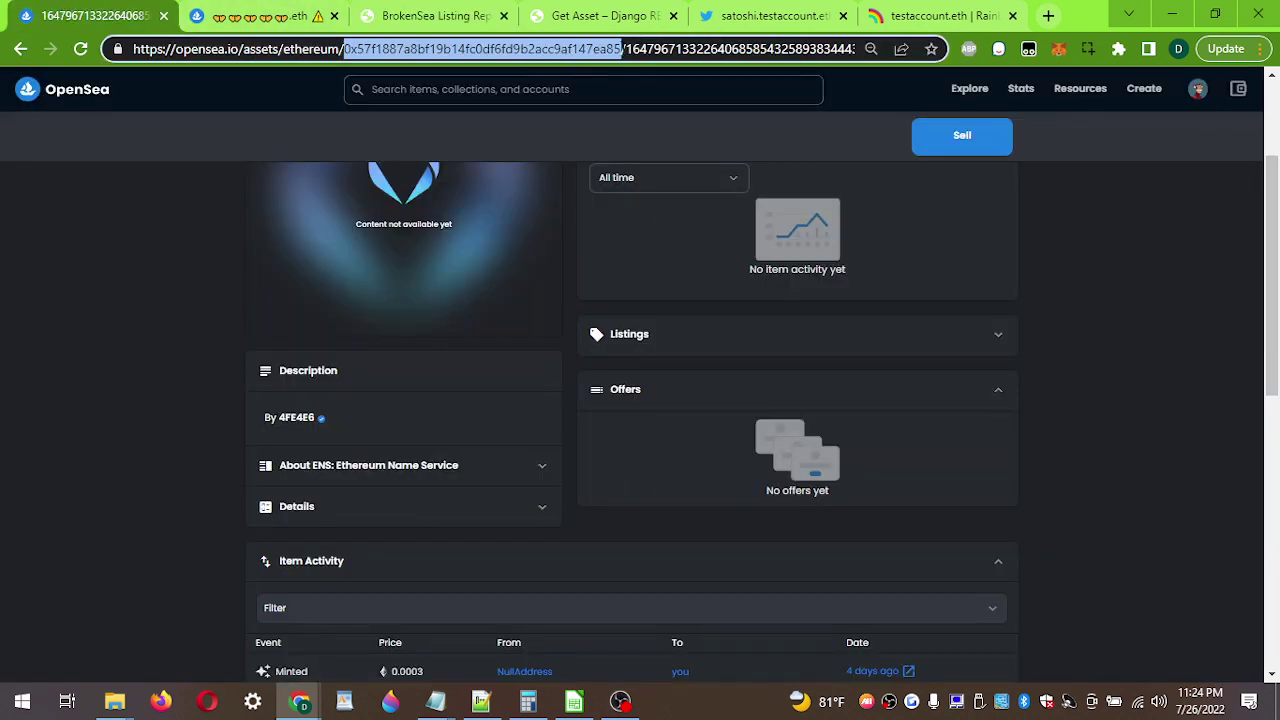
click(626, 49)
drag(628, 49, 855, 49)
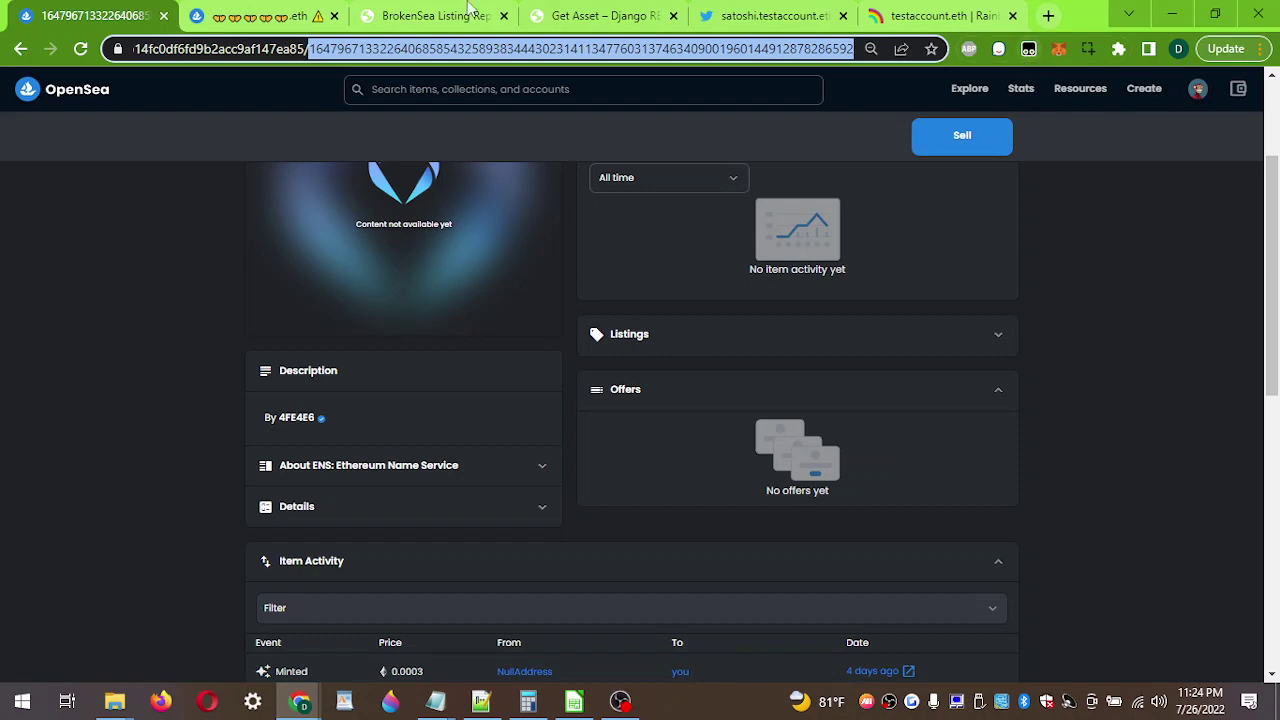
click(470, 12)
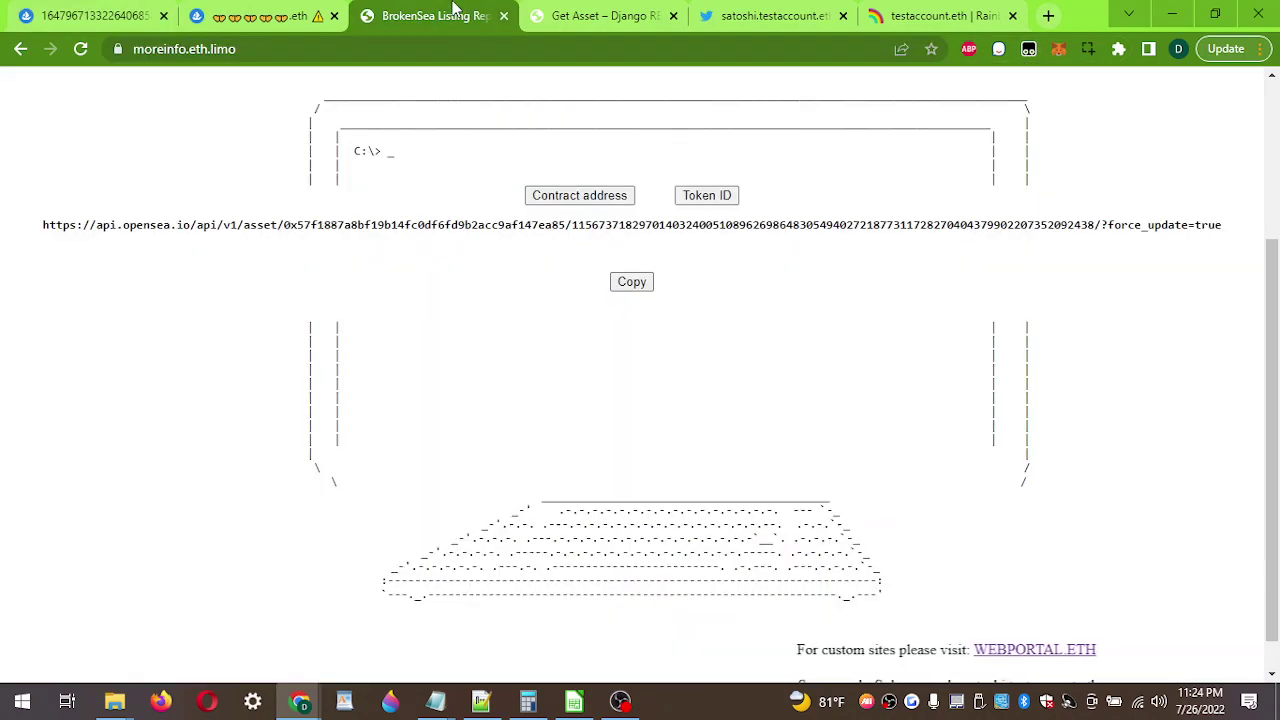
click(707, 195)
key(ctrl+v)
click(716, 205)
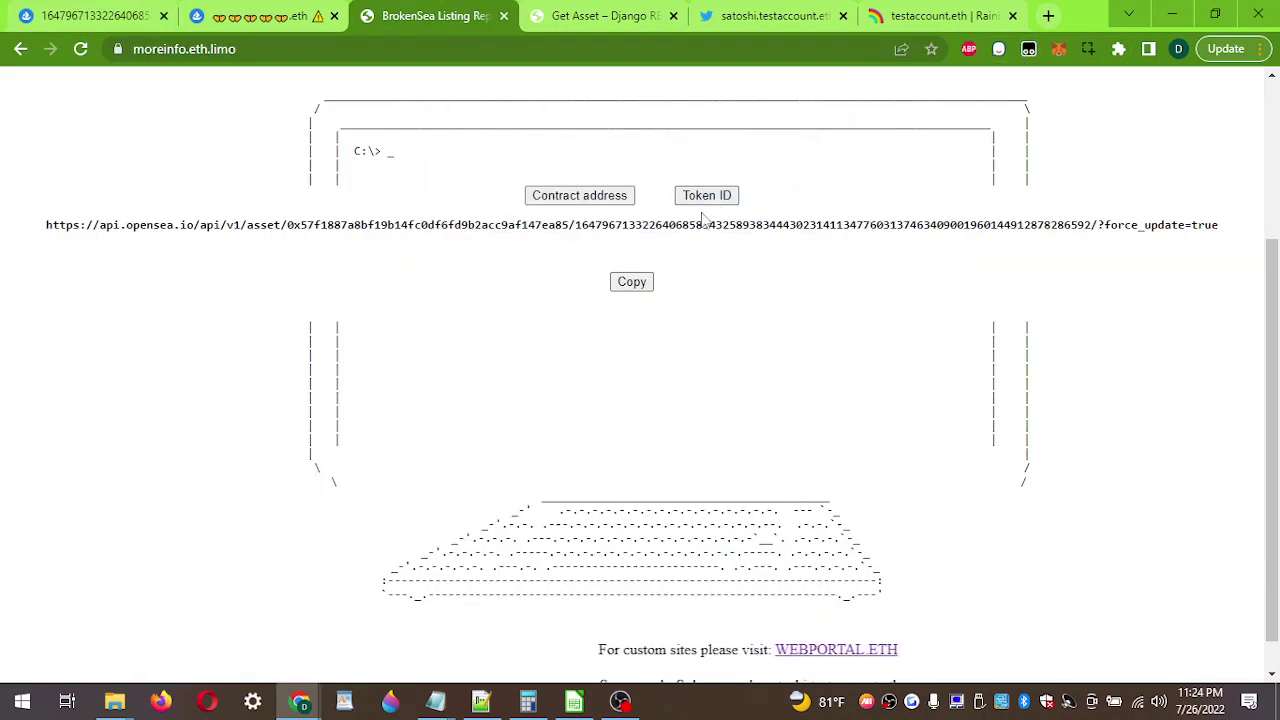
Step: Copy the completed force_update link and load it in the Get Asset tab to request the metadata refresh
click(632, 283)
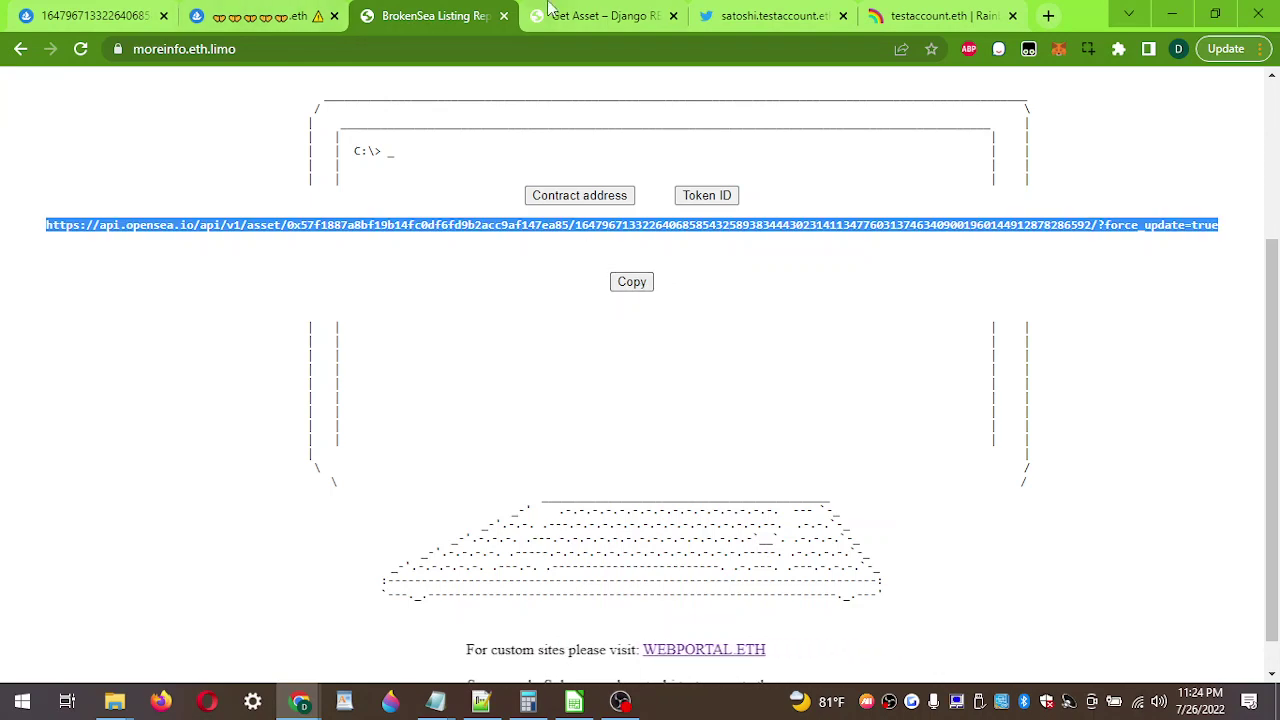
click(548, 10)
click(520, 55)
key(ctrl+v)
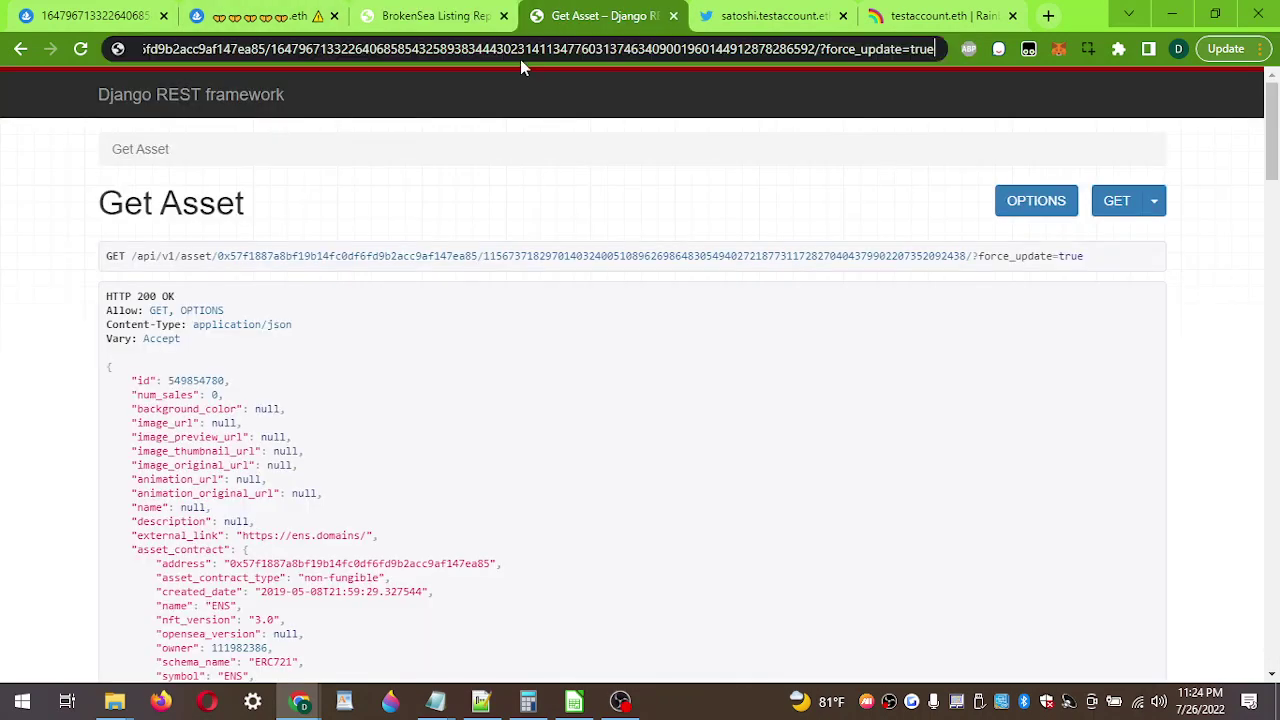
key(Return)
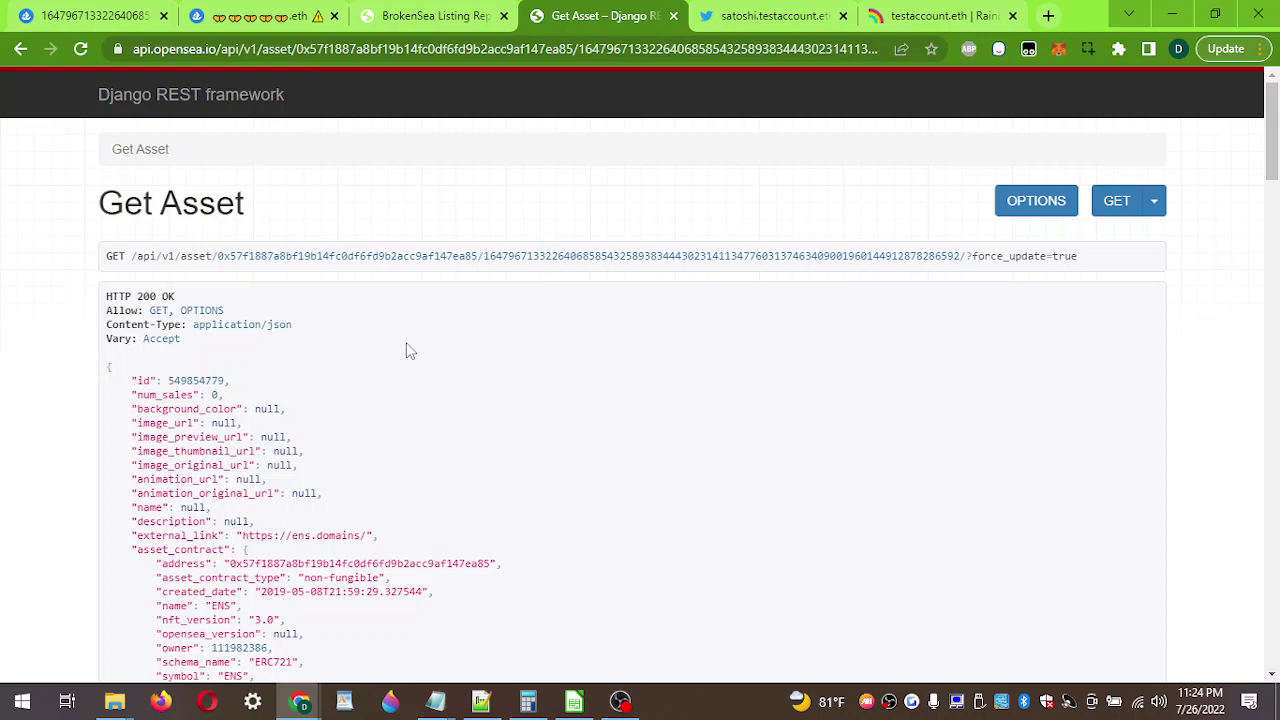
Step: Reload the OpenSea page of listing 78286592 and examine its name and artwork
click(262, 15)
click(124, 11)
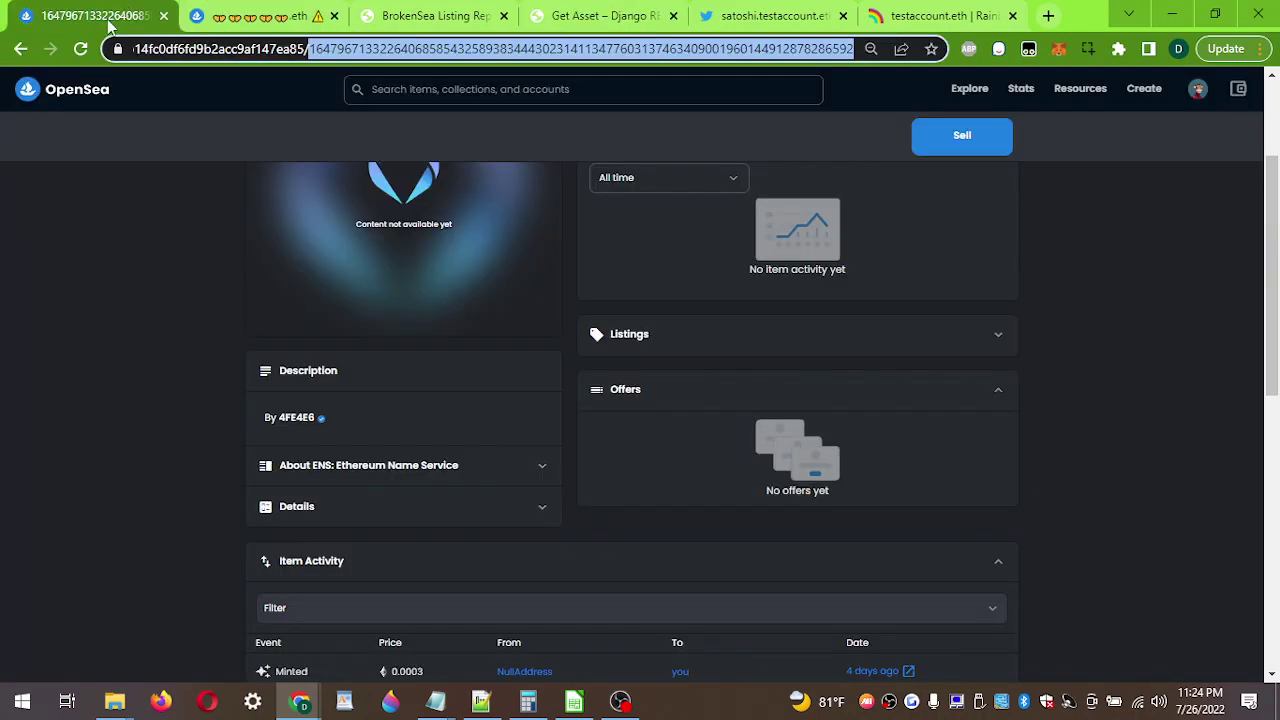
click(80, 60)
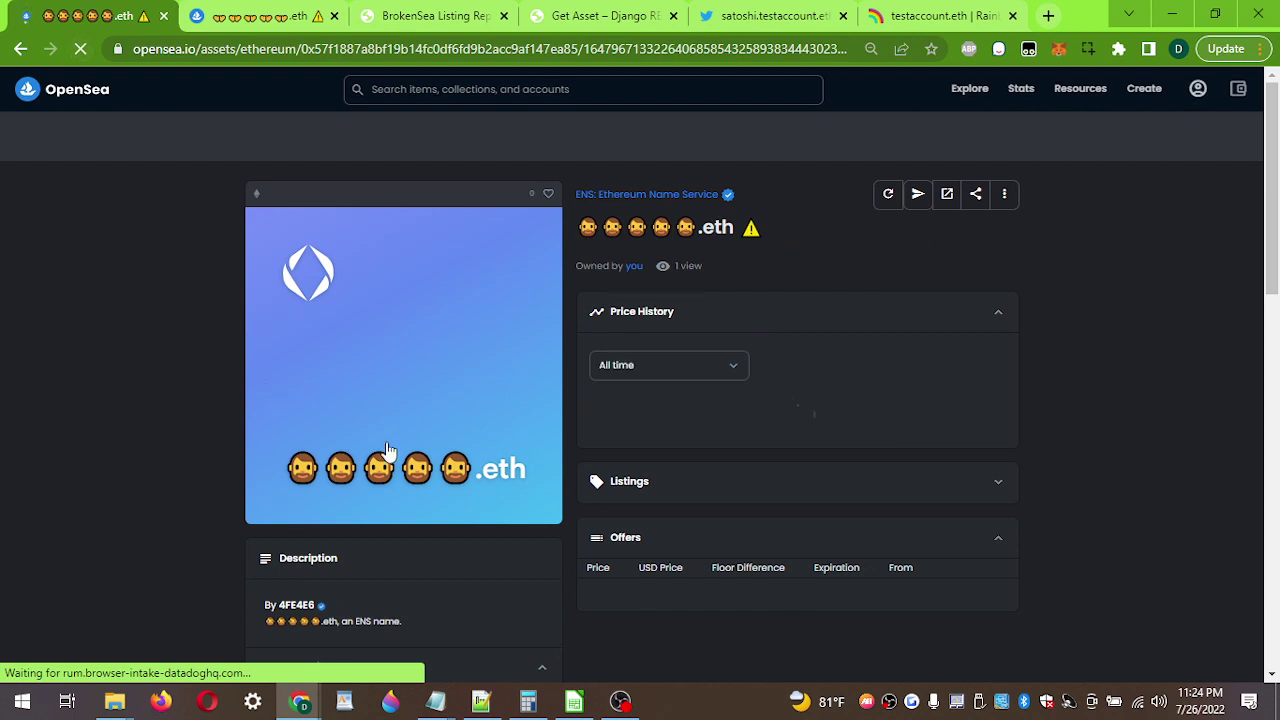
drag(625, 227, 703, 227)
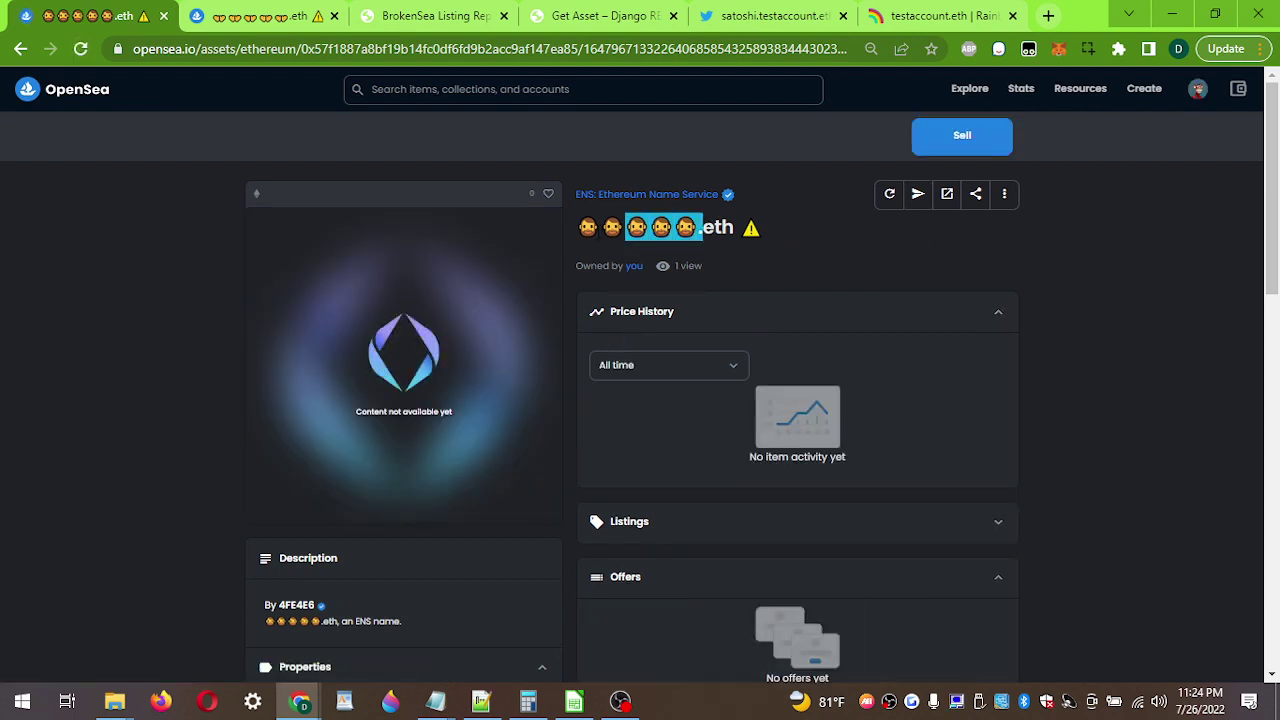
click(632, 240)
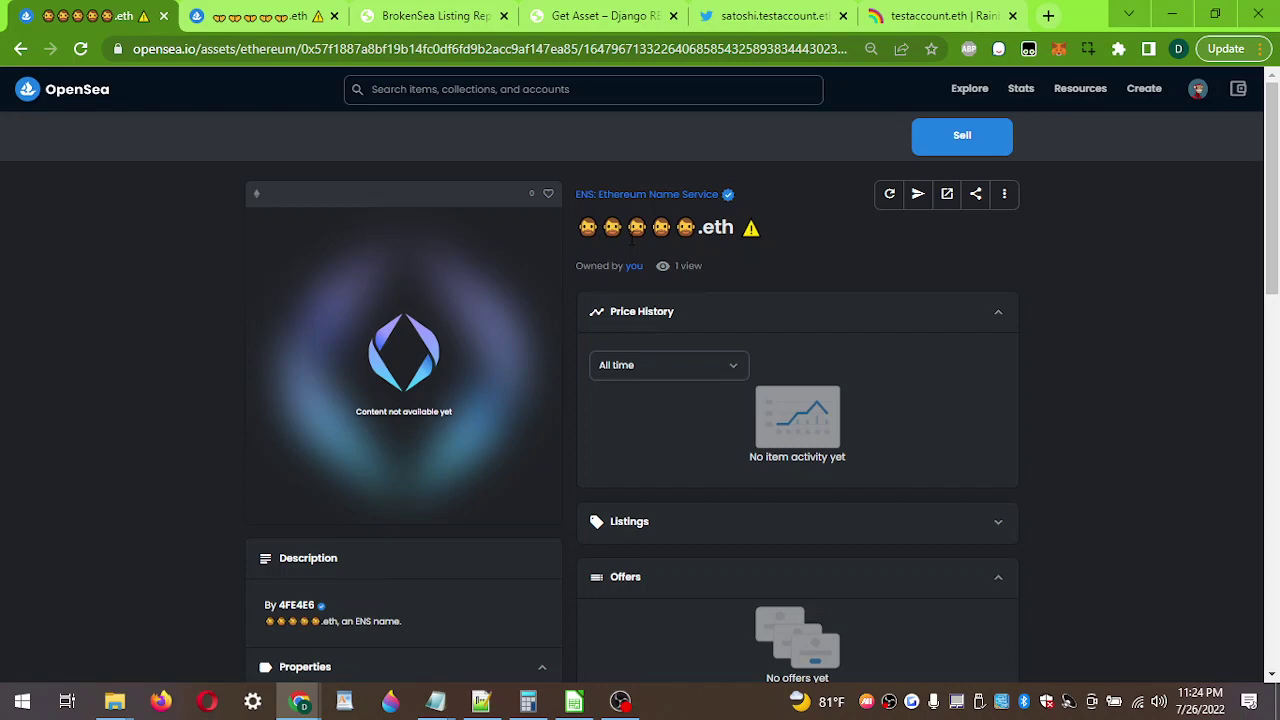
Step: Return to the AmazonCloud ENS collection and check the thumbnails of listing 78286592 and its neighbours
right_click(142, 200)
click(153, 211)
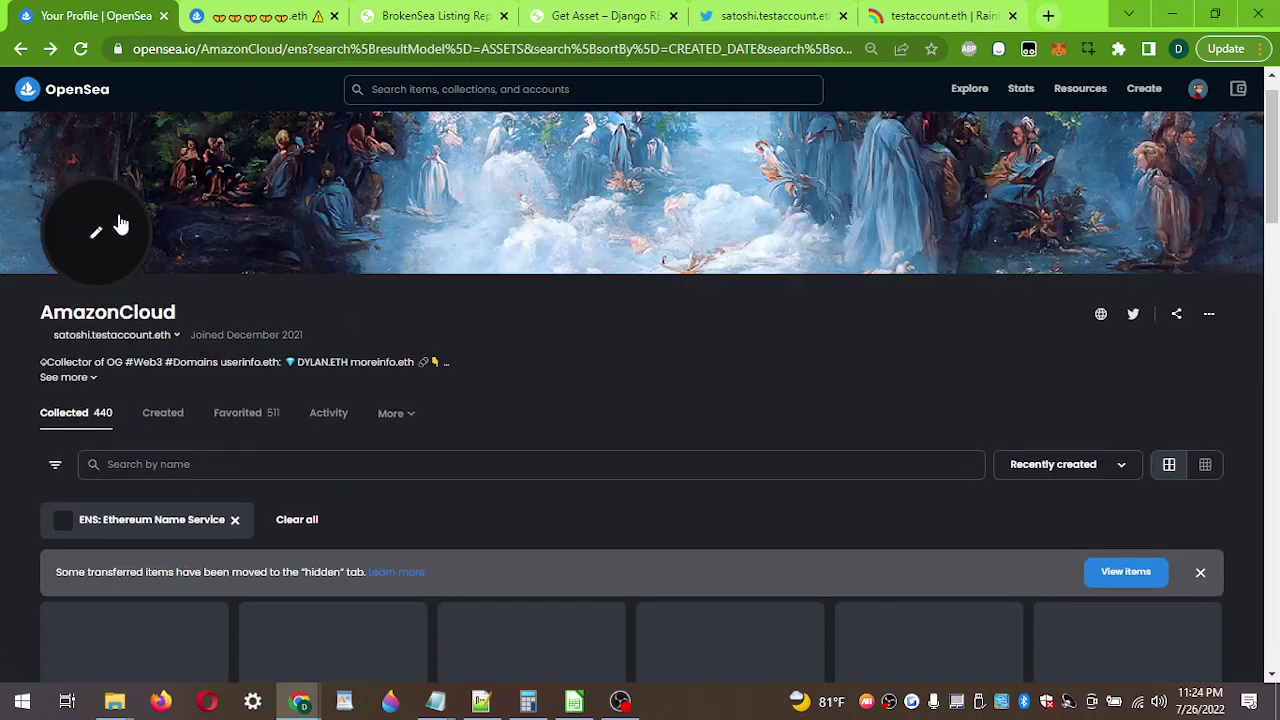
scroll(118, 225, down, 6)
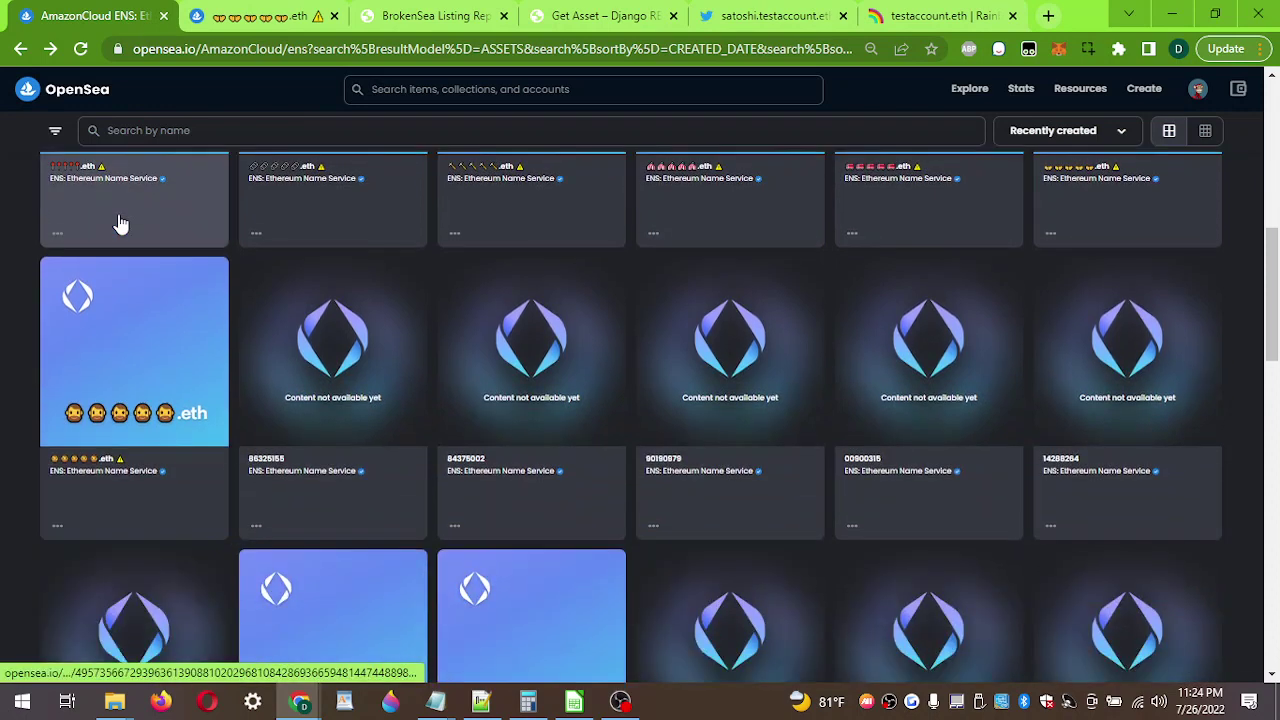
scroll(118, 225, up, 1)
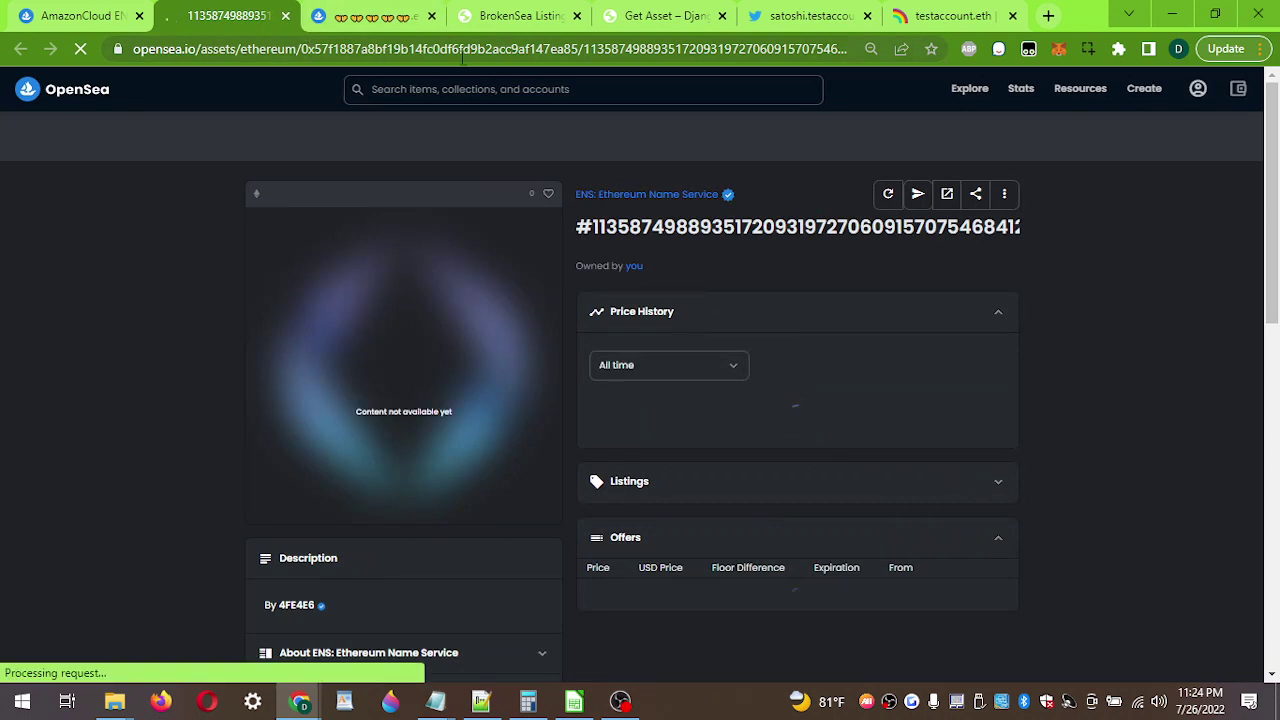
Step: Copy the NFT token ID ending in 86325155 from the listing's URL and enter it as the Token ID in the repair tool
click(588, 57)
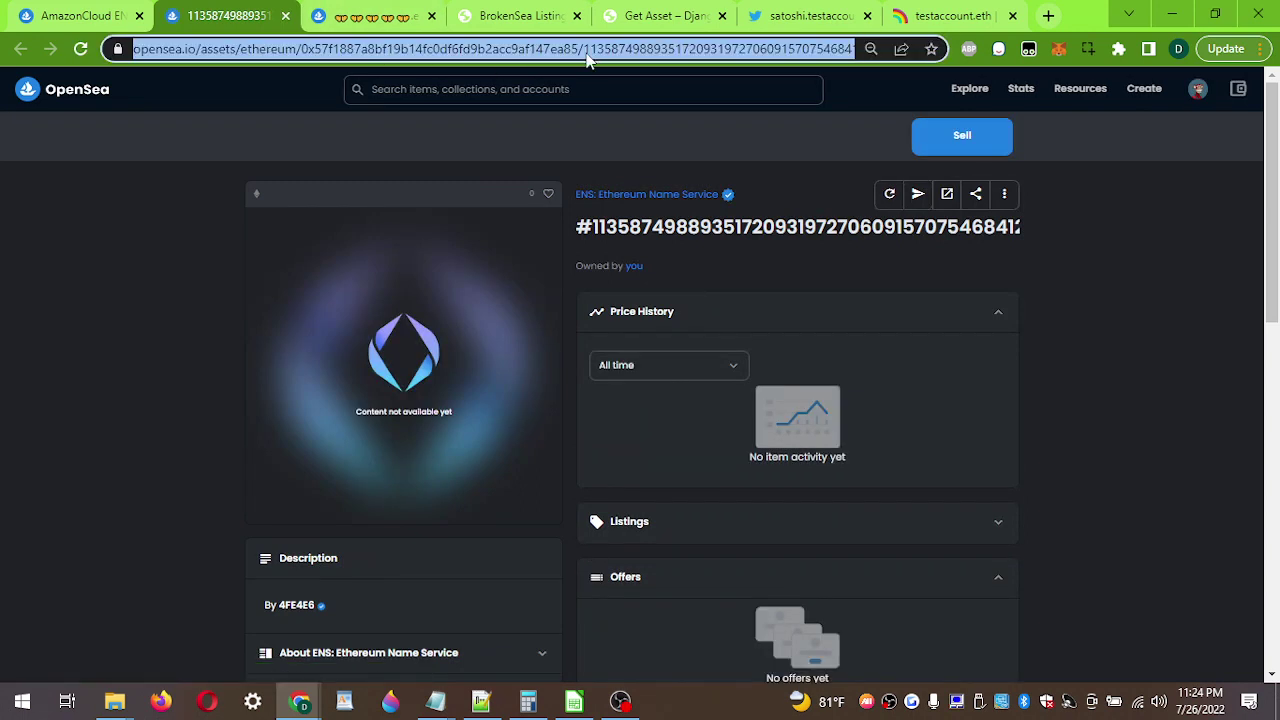
click(588, 57)
drag(588, 49, 1049, 62)
key(ctrl+c)
key(ctrl+Tab)
key(ctrl+Tab)
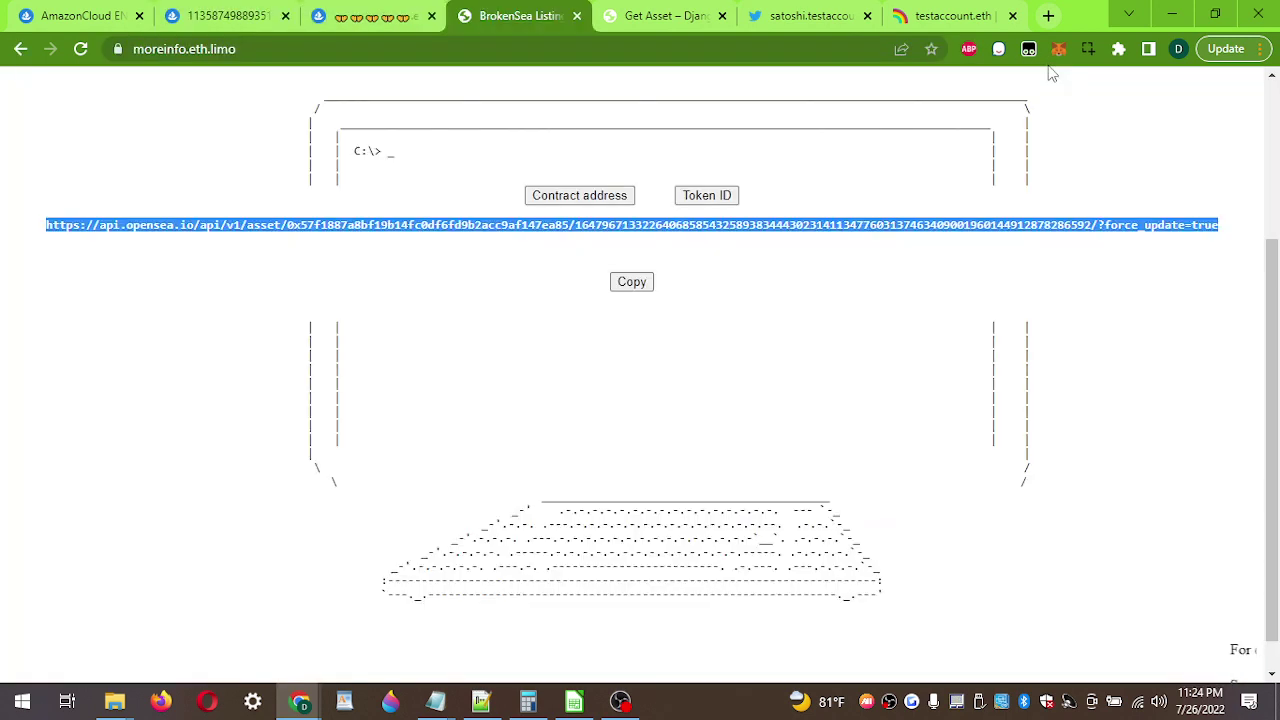
click(732, 194)
key(ctrl+v)
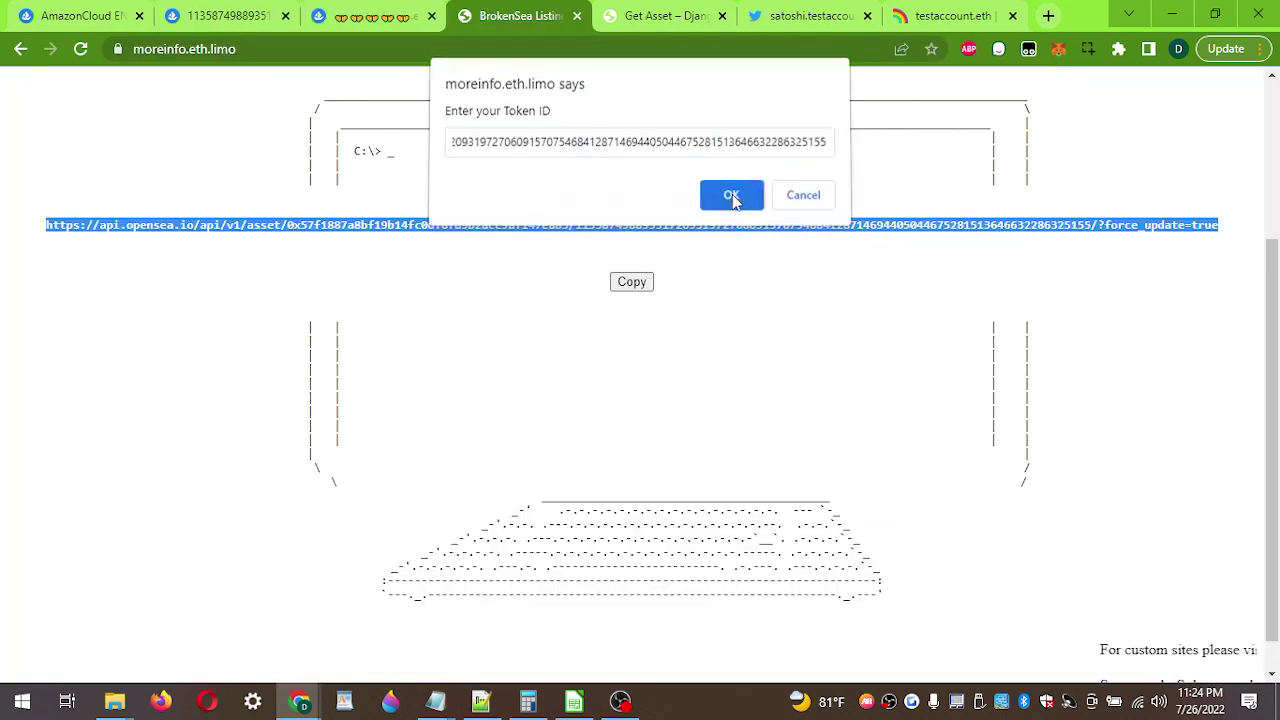
click(733, 197)
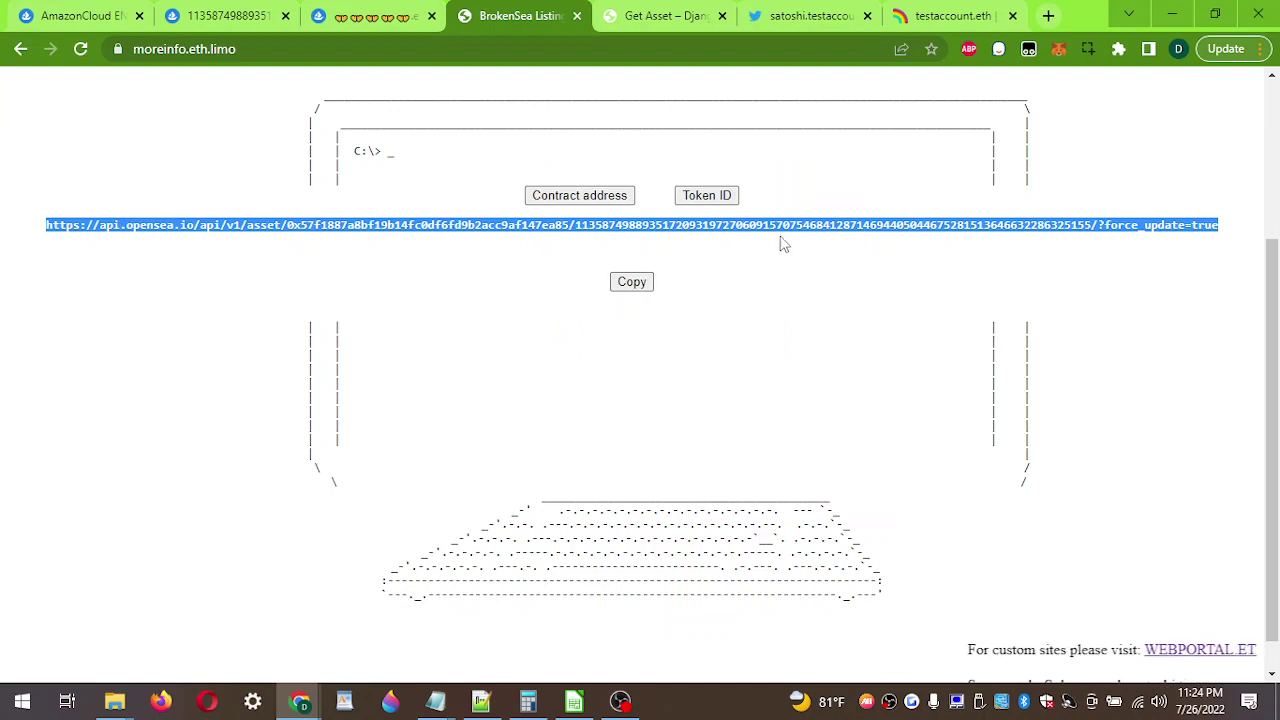
Step: Load the force_update link for listing 86325155 in the Get Asset tab to request its metadata refresh
click(660, 16)
click(652, 48)
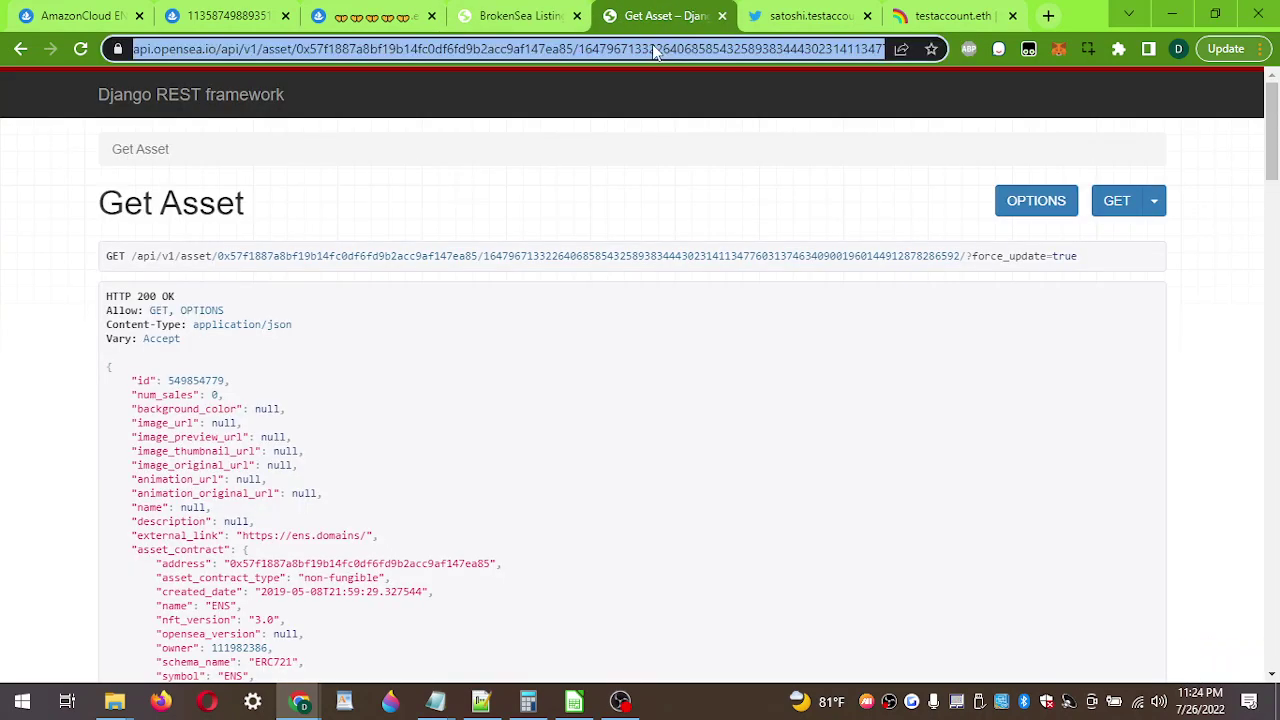
key(ctrl+v)
key(Return)
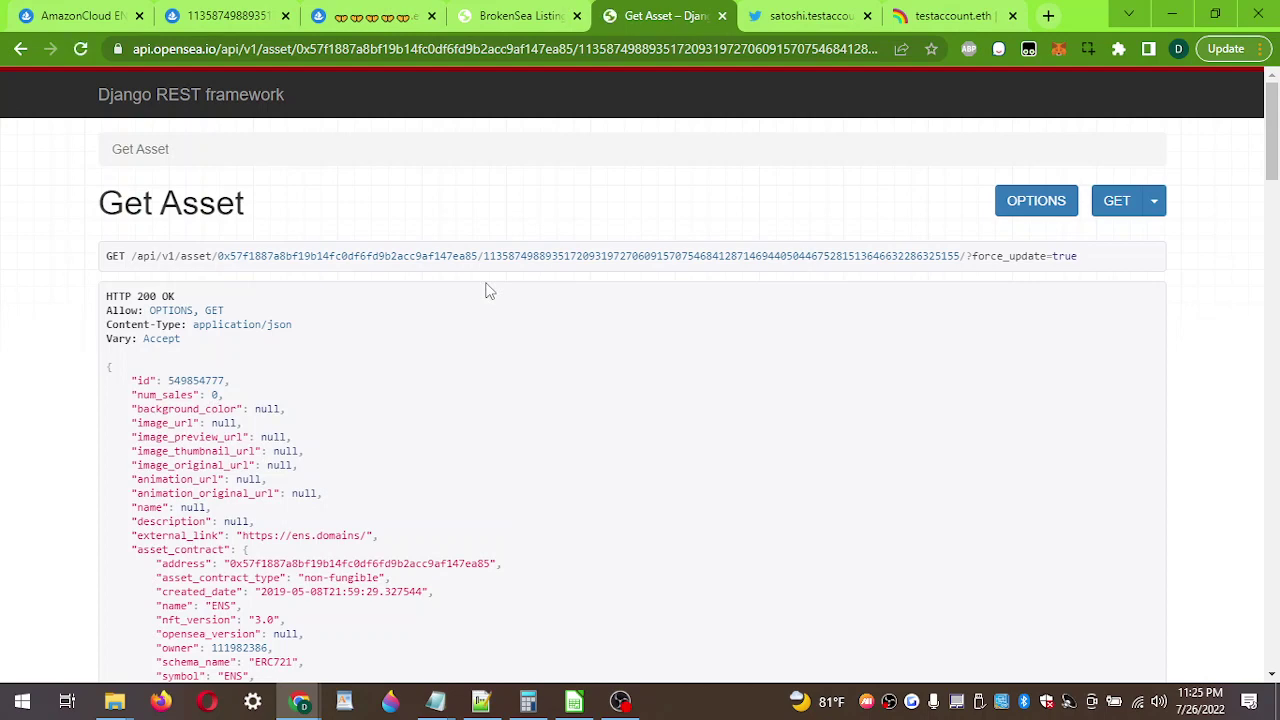
Step: Reload the OpenSea page of listing 86325155 and examine its name and artwork
click(228, 16)
key(Return)
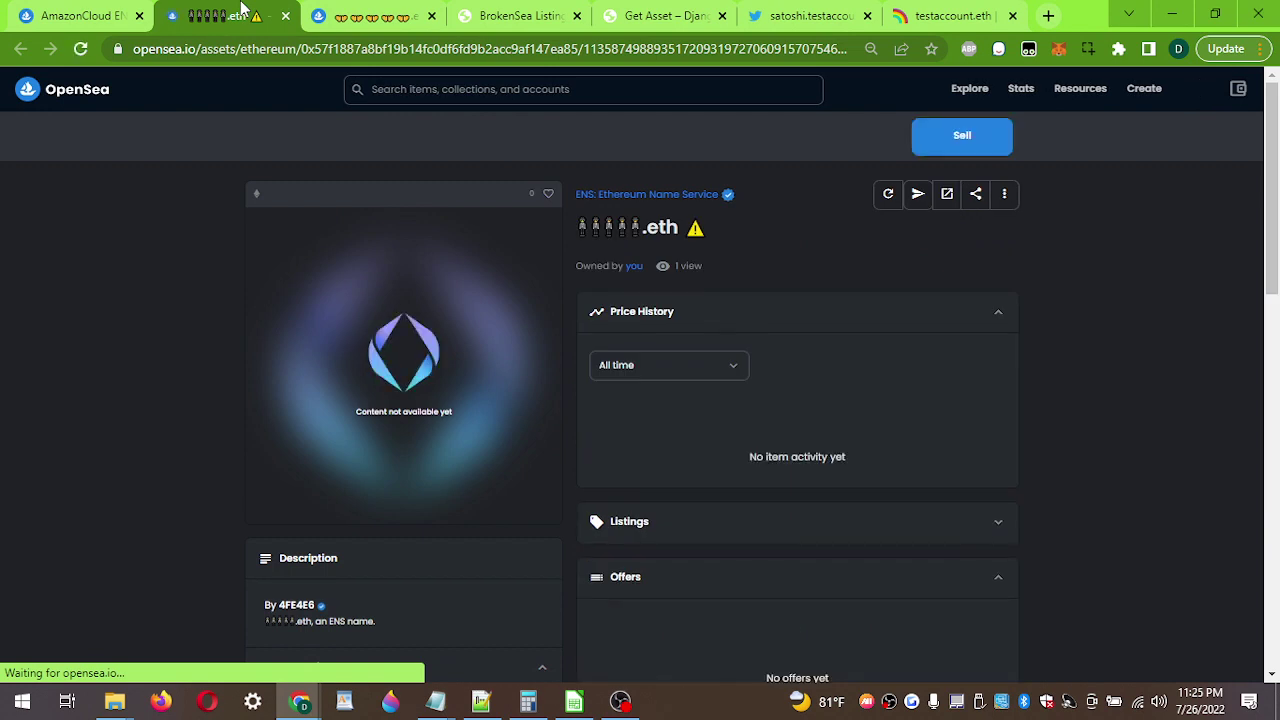
drag(577, 228, 646, 228)
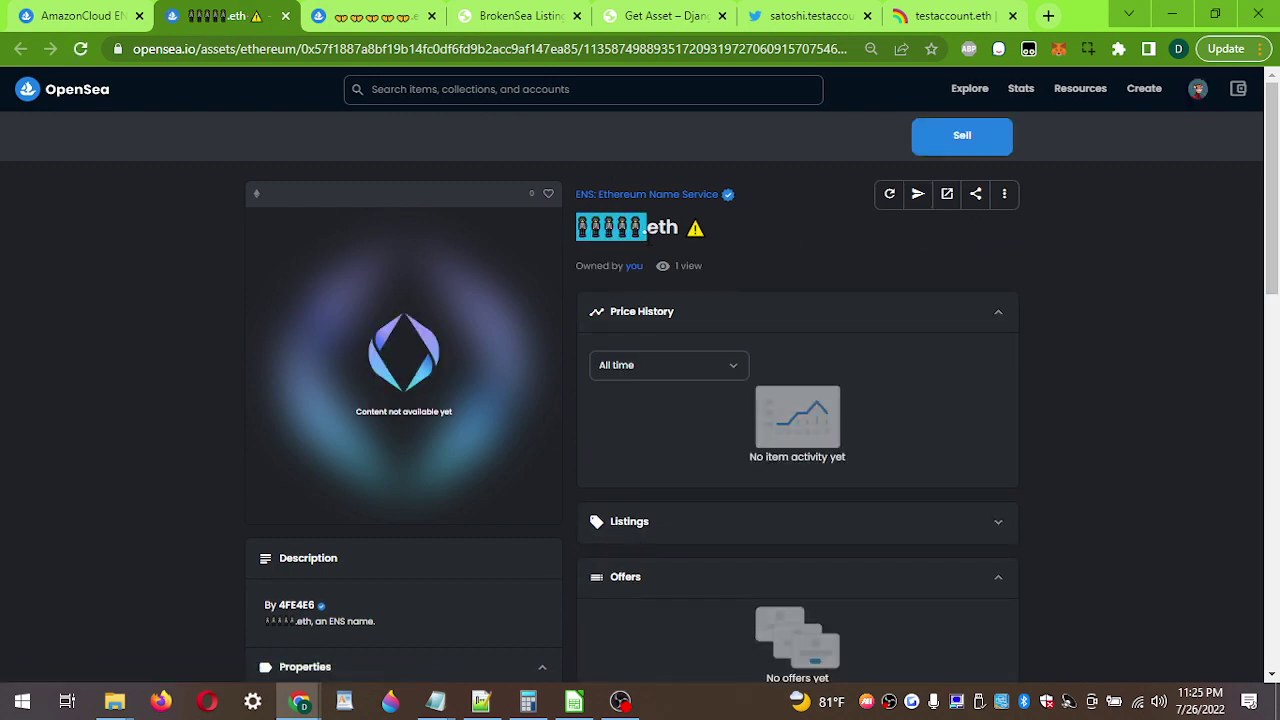
click(647, 234)
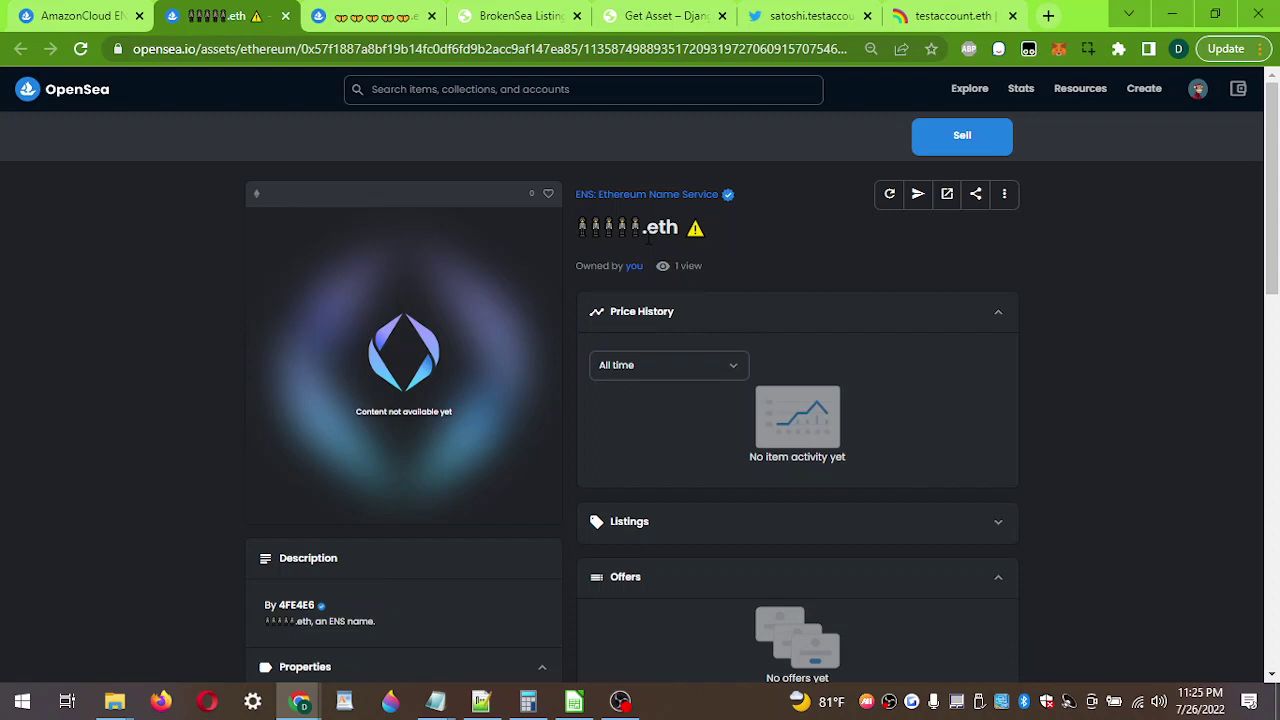
Step: Return to the BrokenSea Listing Repair Tool and read the scrolling credits at the foot of the page
click(507, 12)
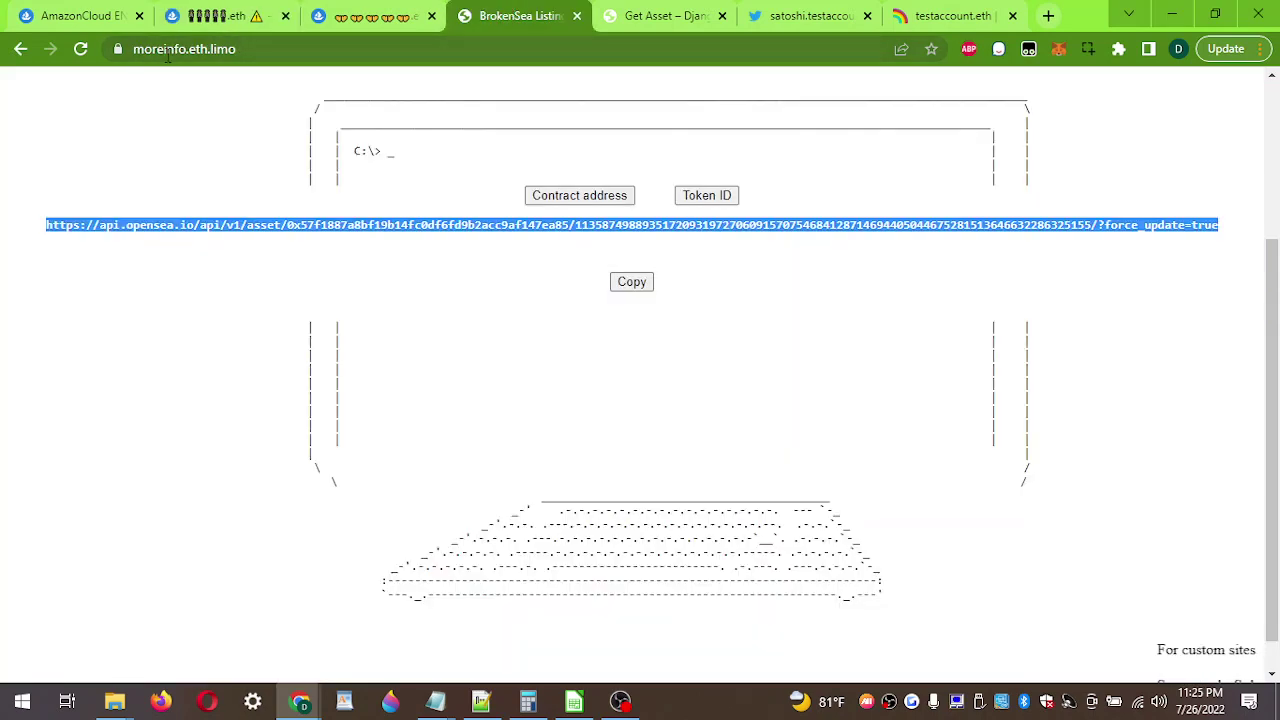
click(228, 79)
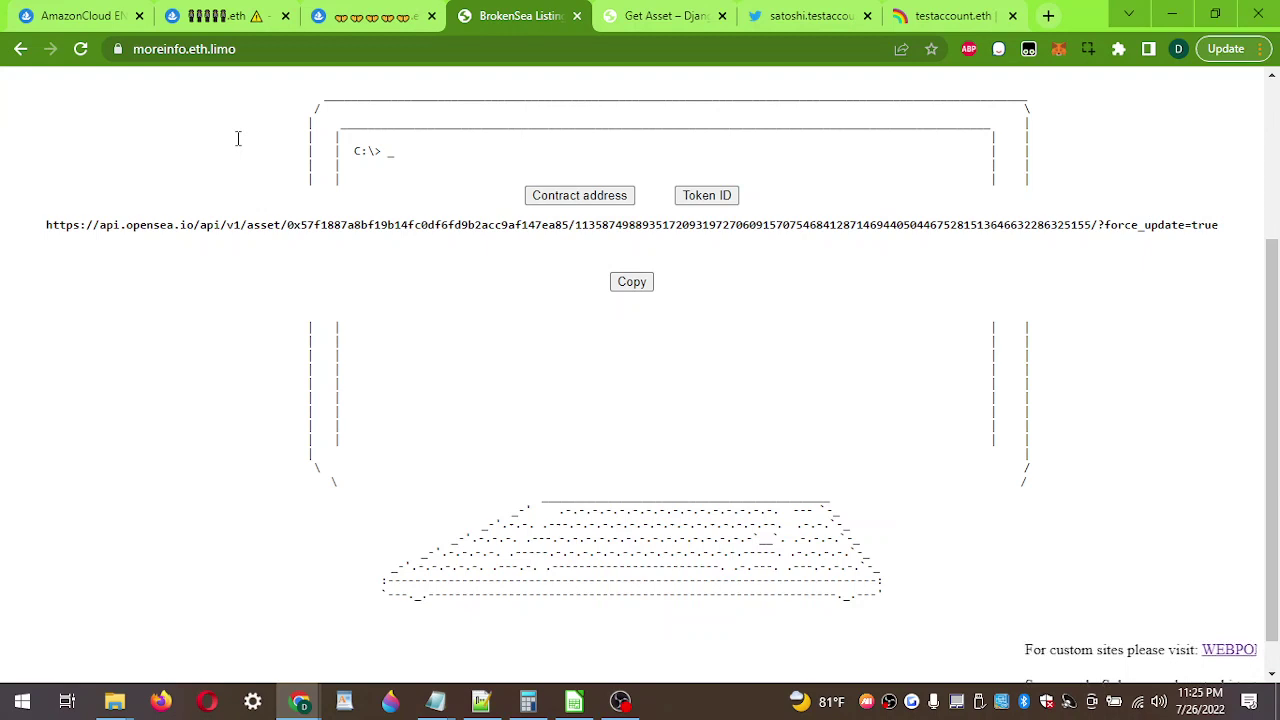
scroll(543, 451, down, 1)
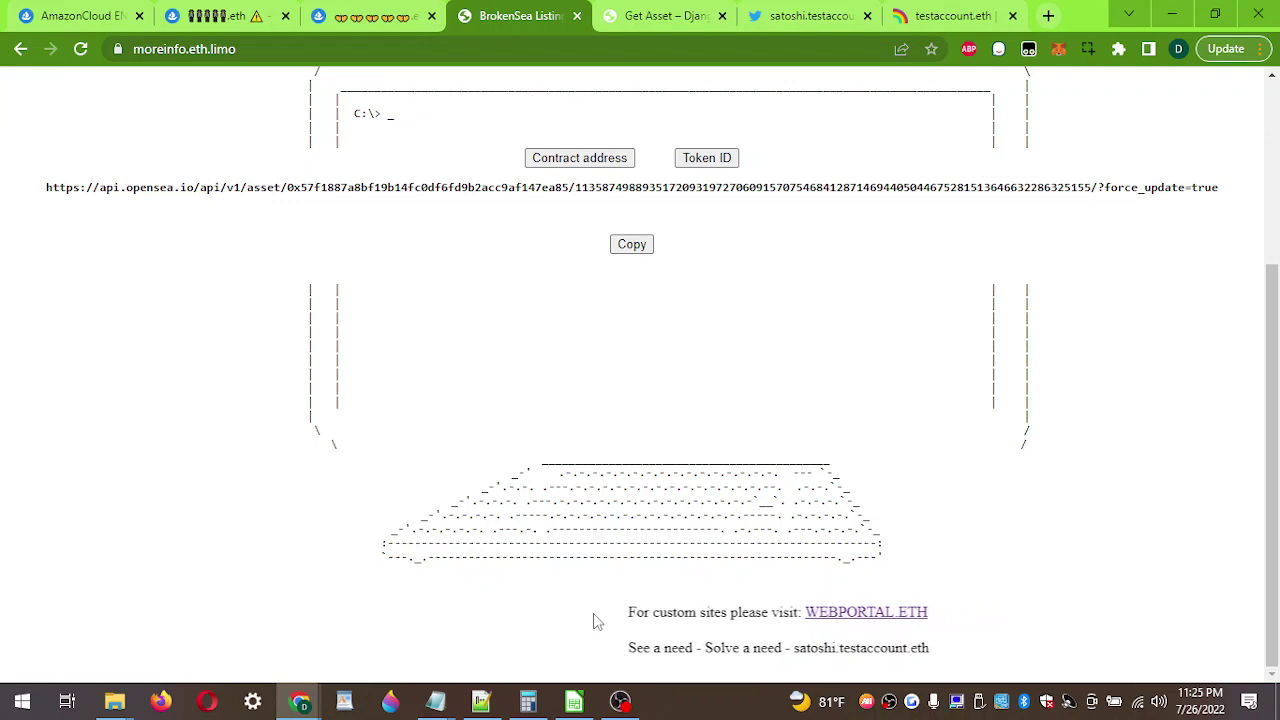
drag(912, 612, 510, 652)
drag(429, 651, 655, 655)
Step: Open the ens.vision site in the Get Asset tab and view its home page
click(665, 16)
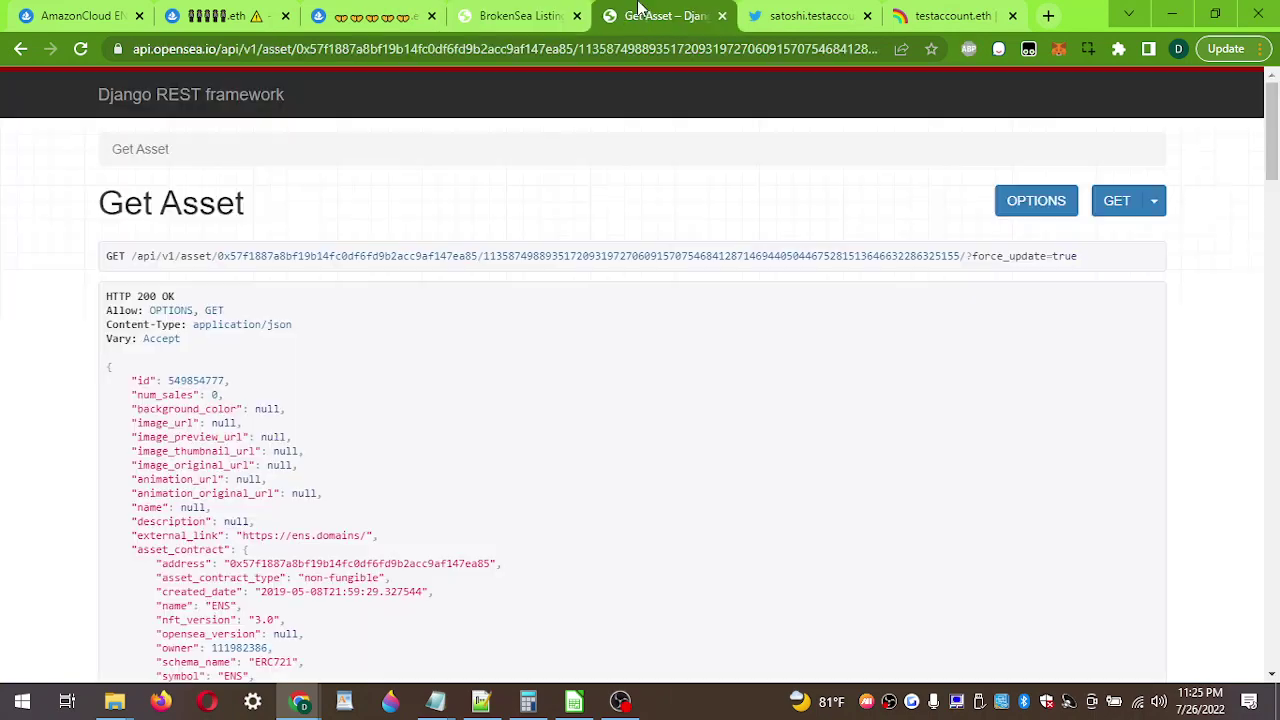
click(640, 49)
text(ens.vi)
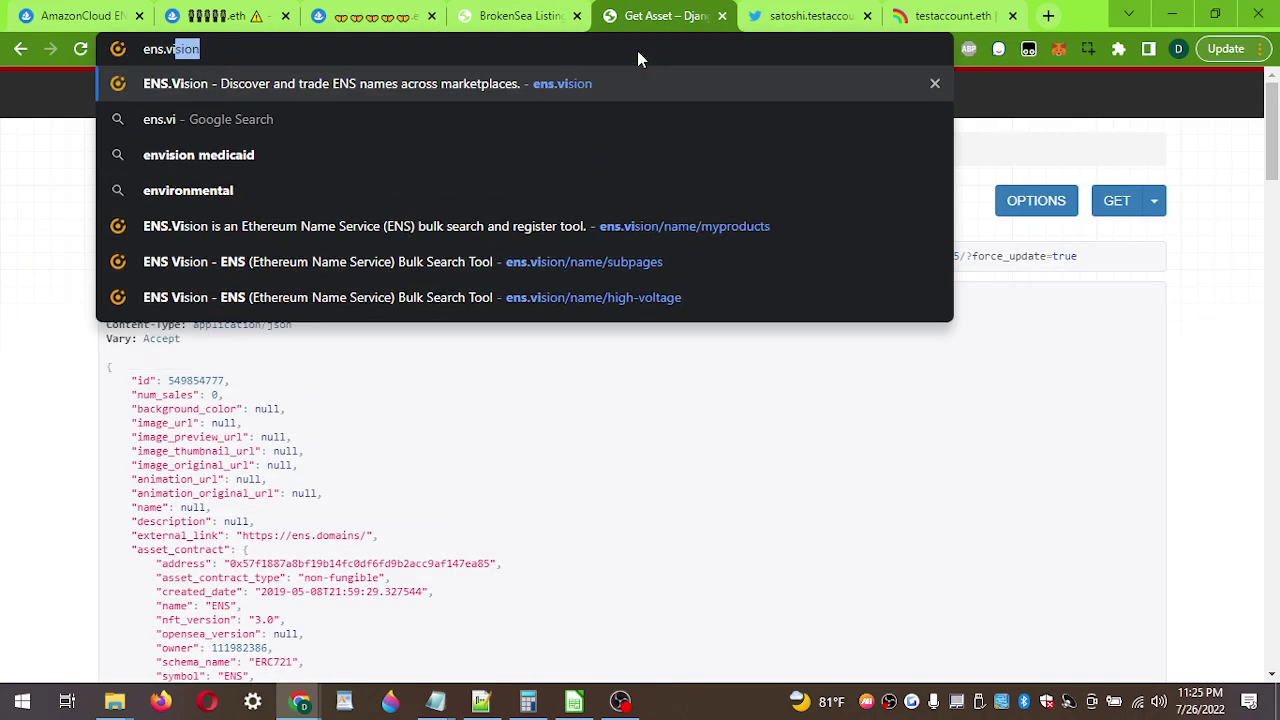
key(Return)
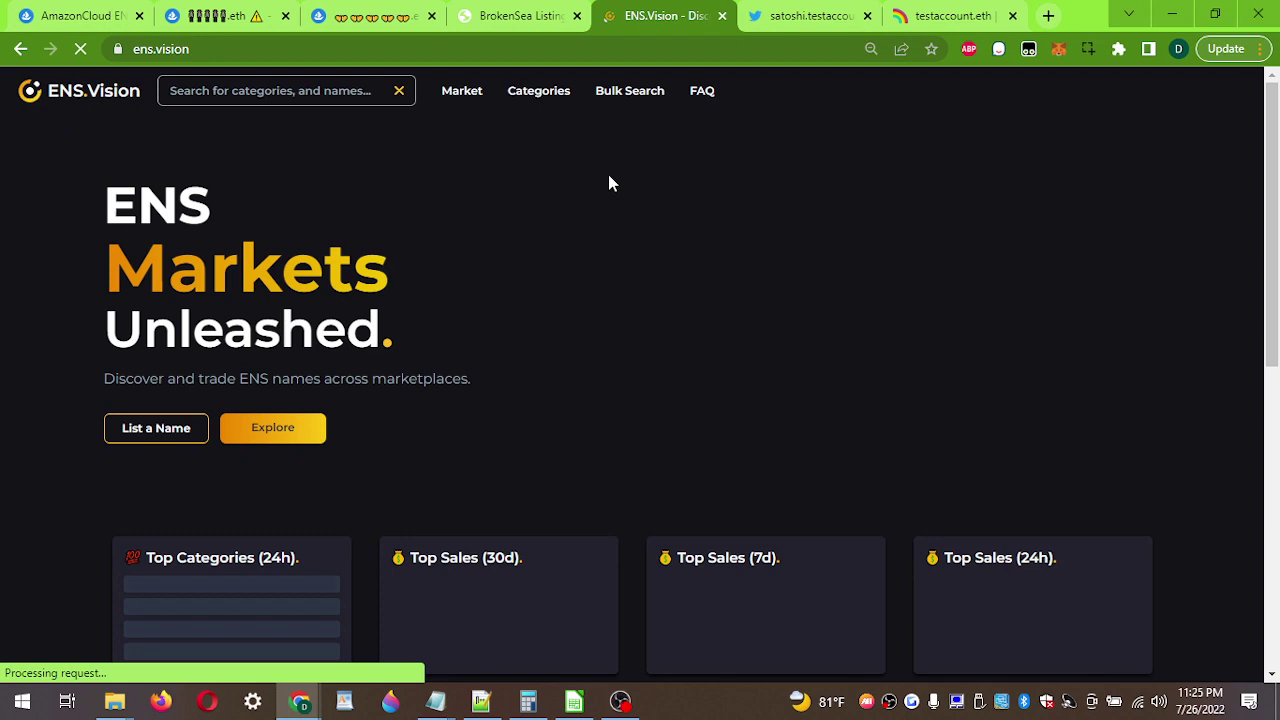
click(500, 49)
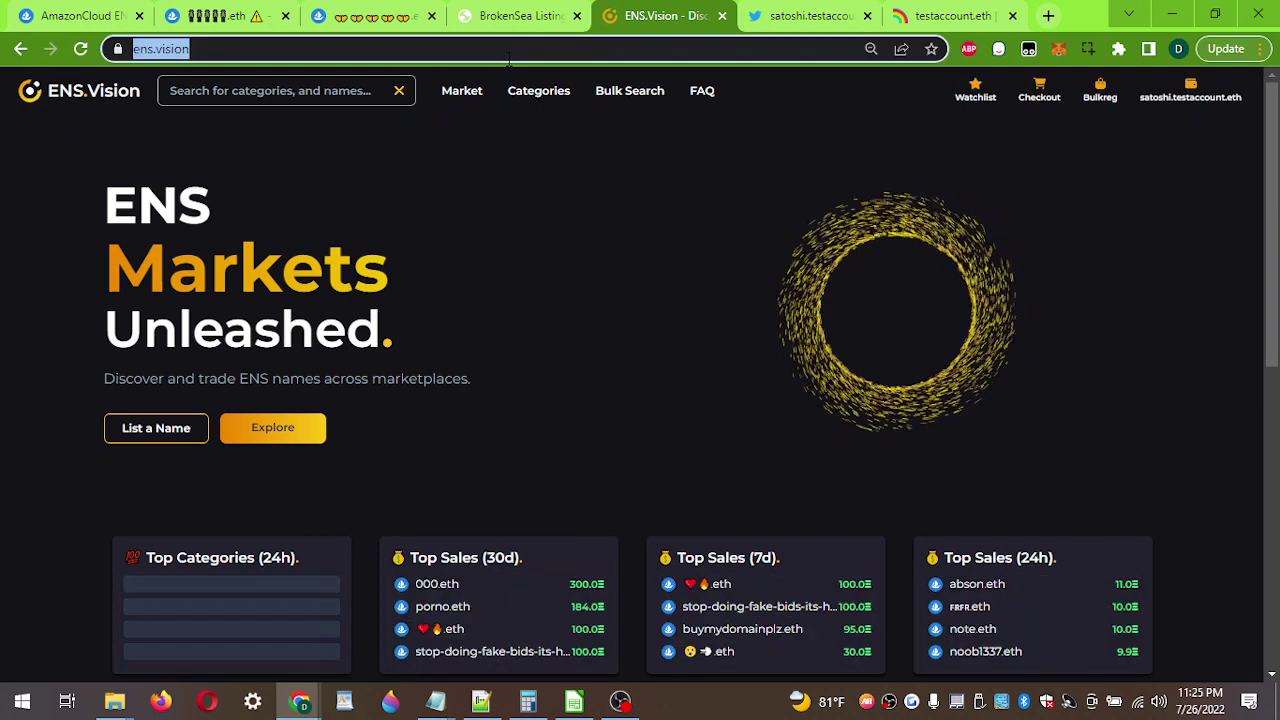
Step: Review the repair tool's instructions and its example force_update link for an ENS domain
click(515, 12)
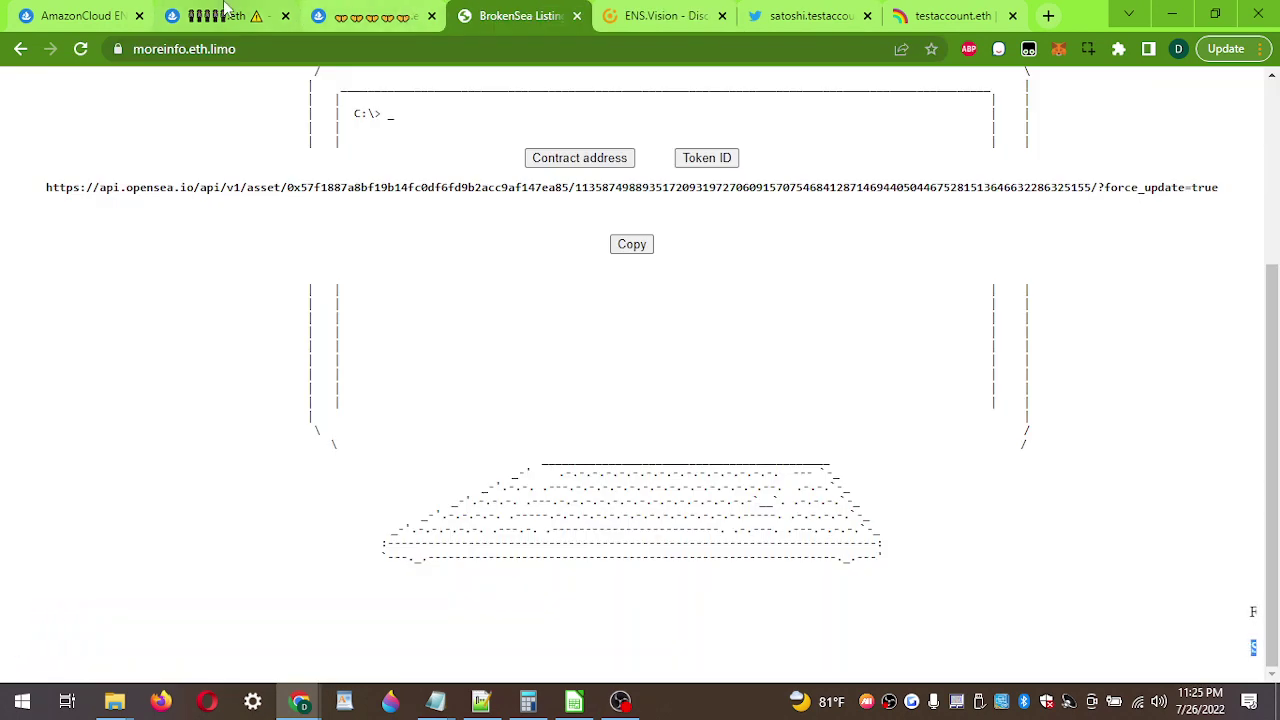
scroll(366, 166, up, 3)
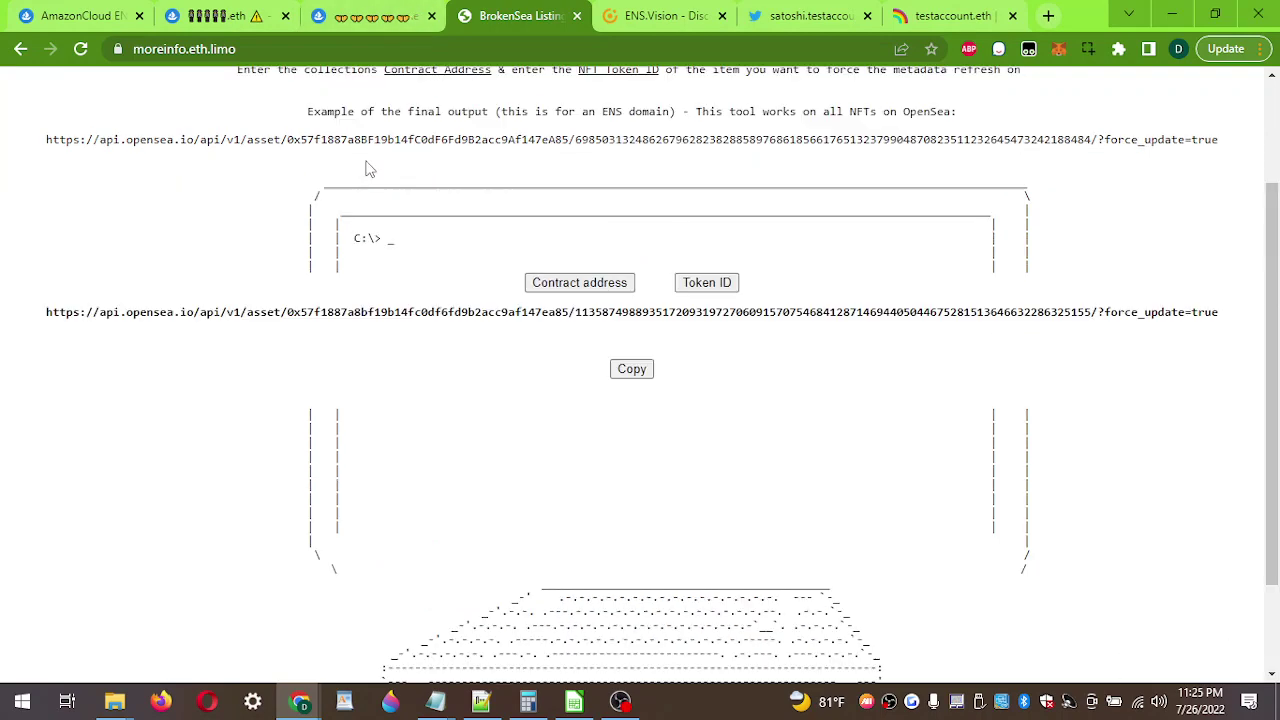
scroll(366, 168, down, 3)
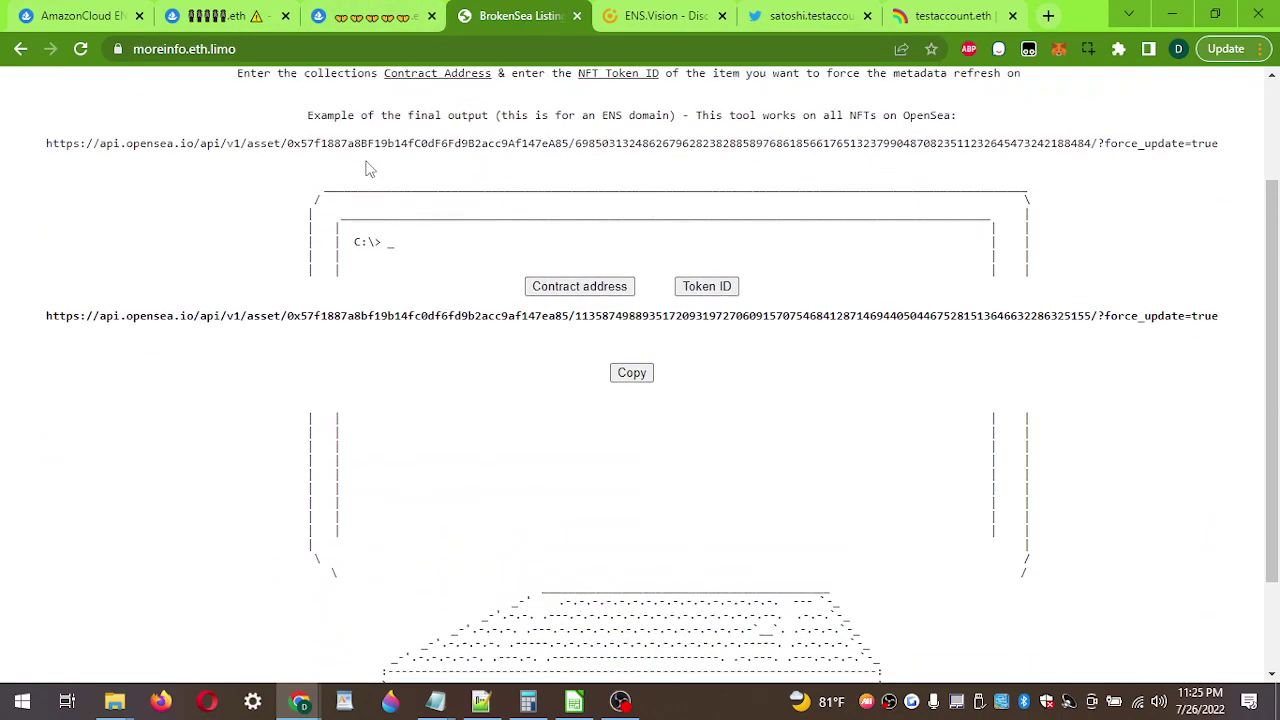
Step: Reload the AmazonCloud ENS collection on OpenSea and check the names and thumbnails of listings 78286592 and 86325155
click(250, 12)
click(70, 12)
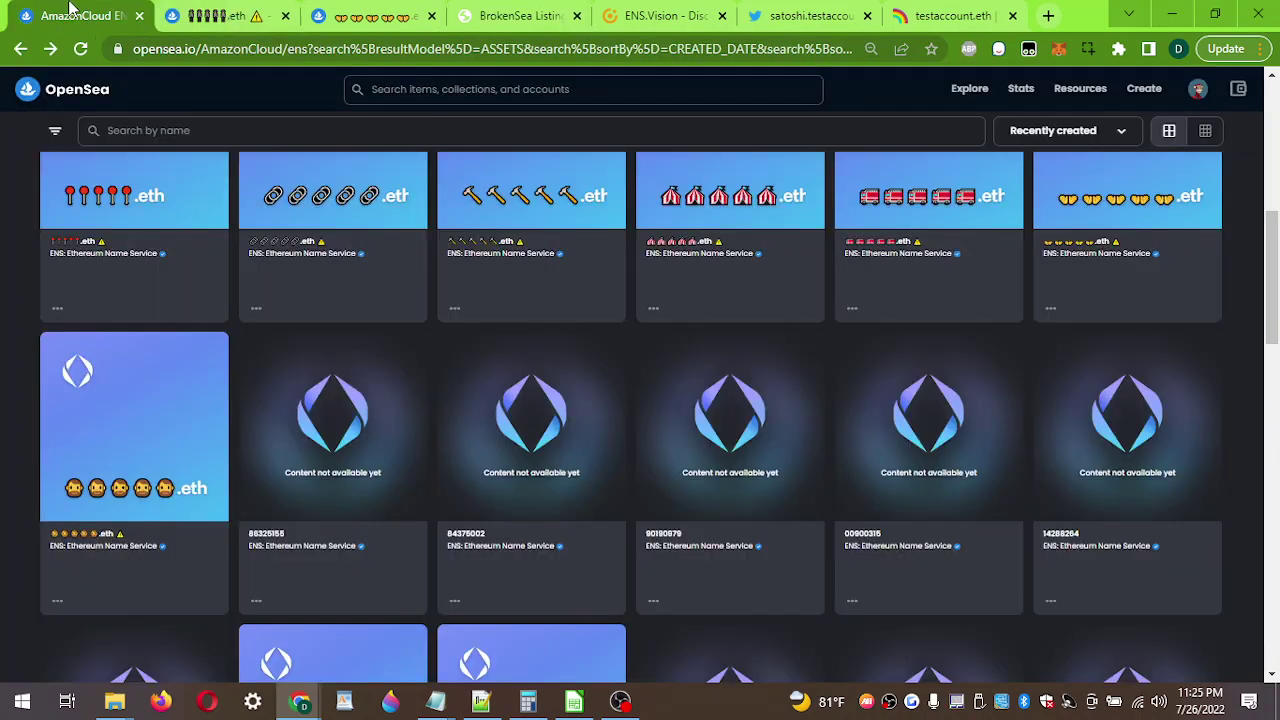
click(81, 49)
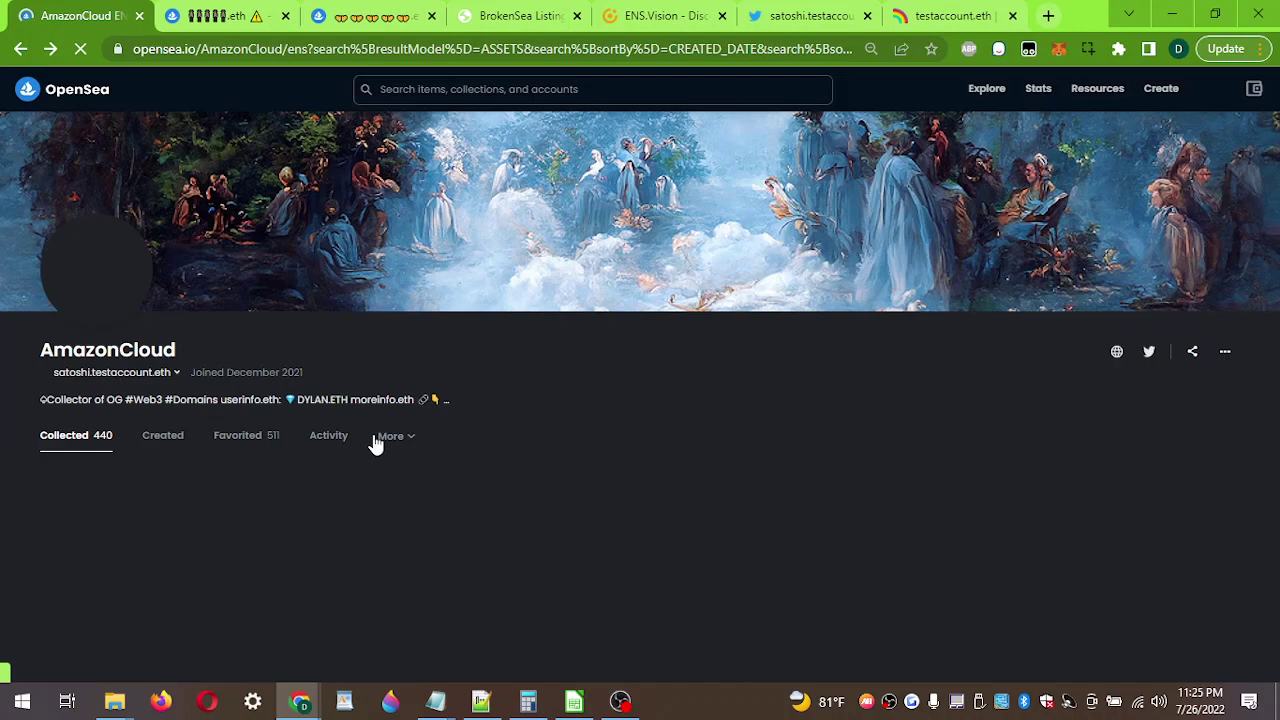
scroll(375, 440, down, 2)
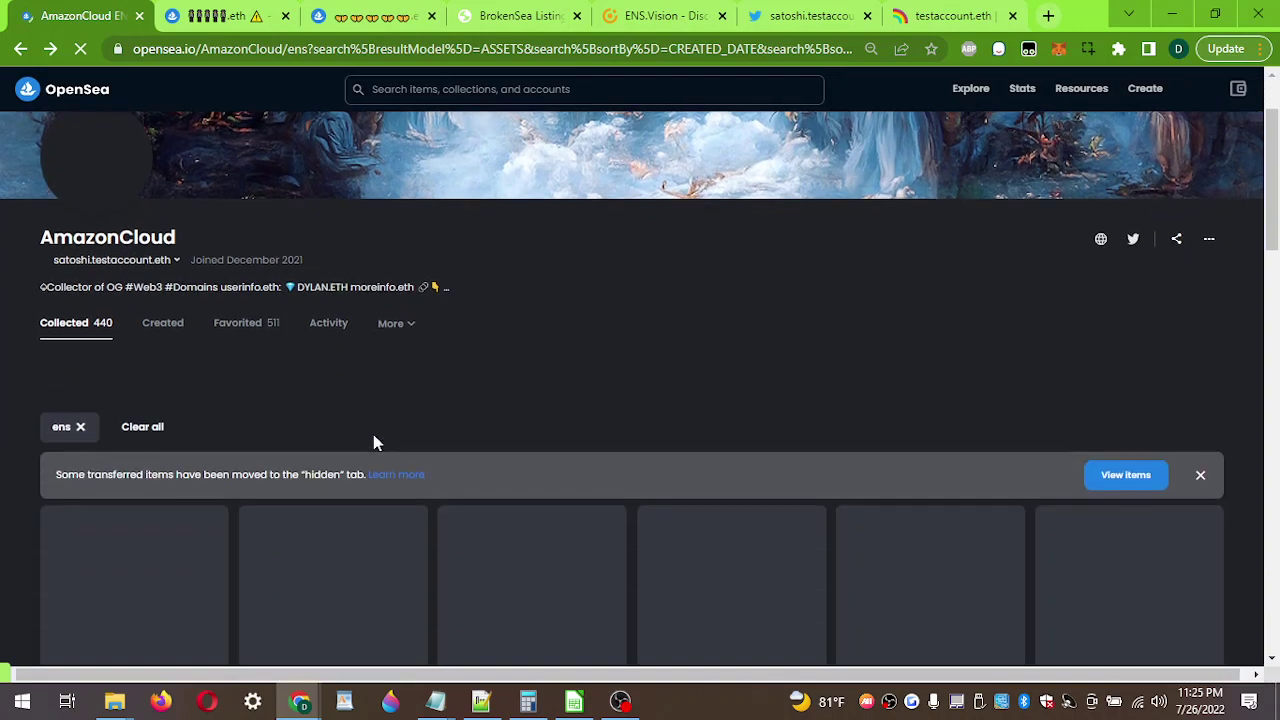
scroll(373, 436, down, 5)
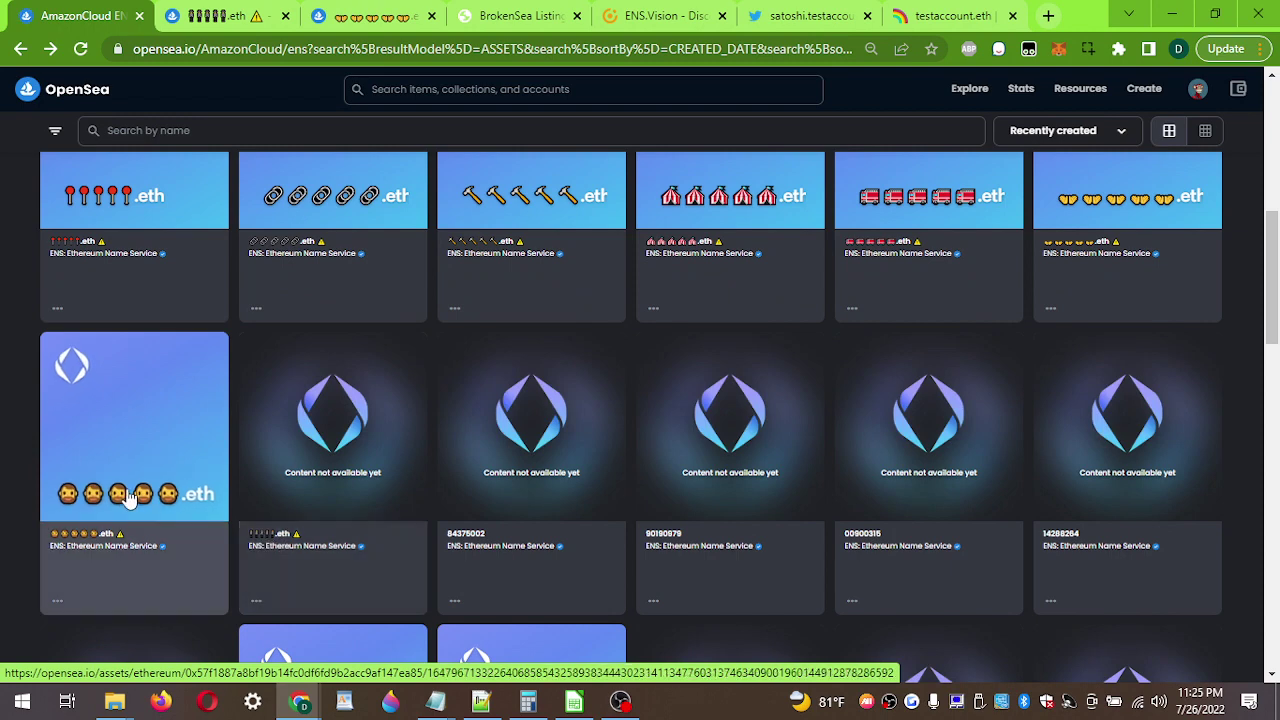
Step: Reload the testaccount.eth profile on rainbow.me and check how the refreshed ENS names are displayed there
click(950, 16)
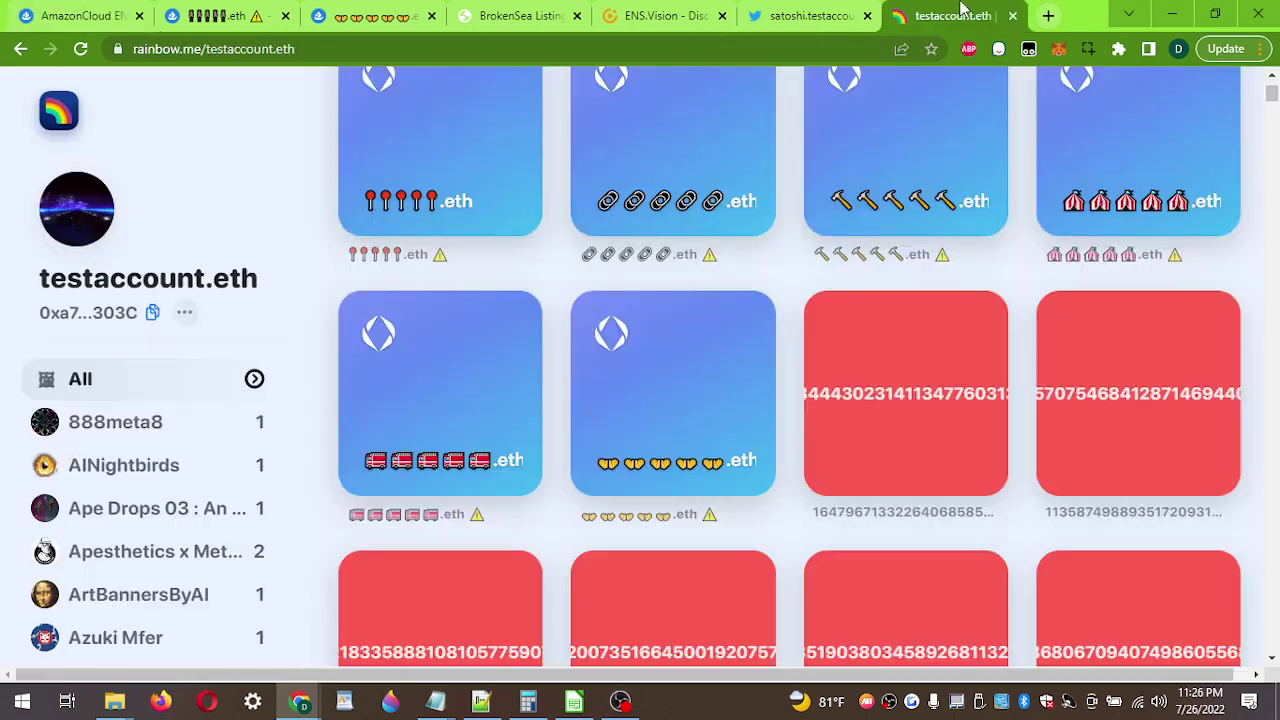
key(F5)
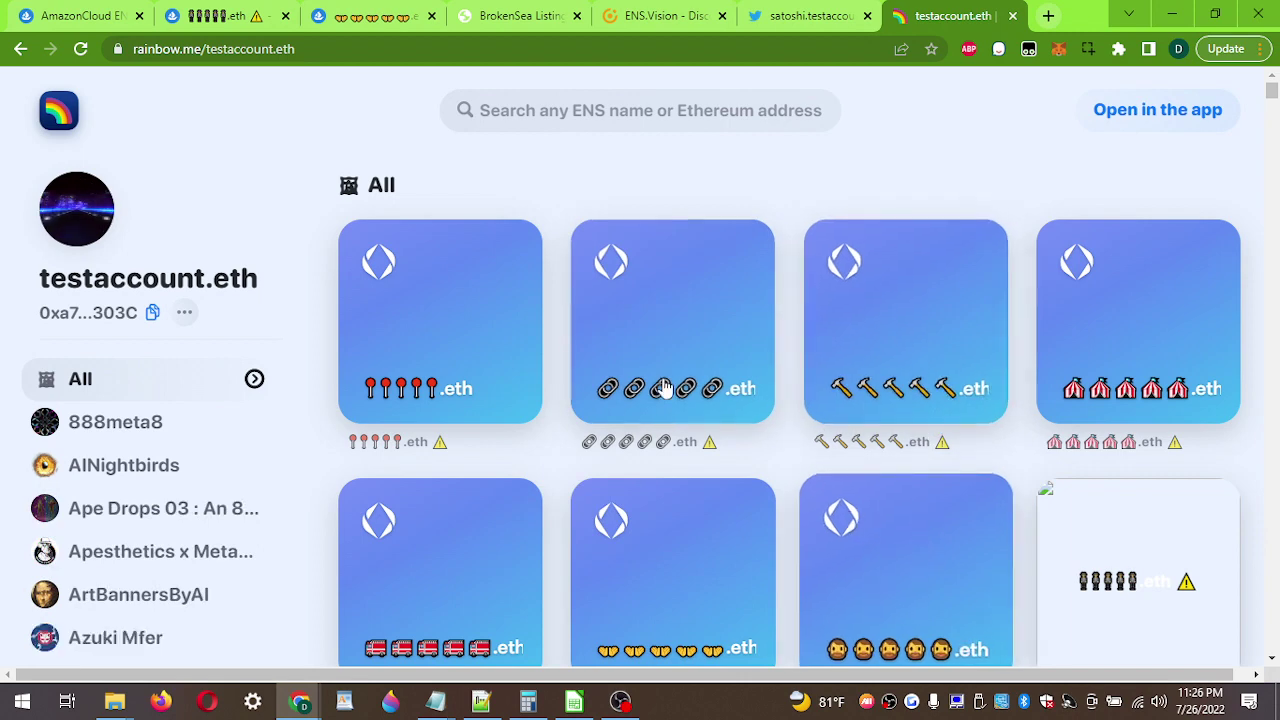
triple_click(158, 282)
click(158, 282)
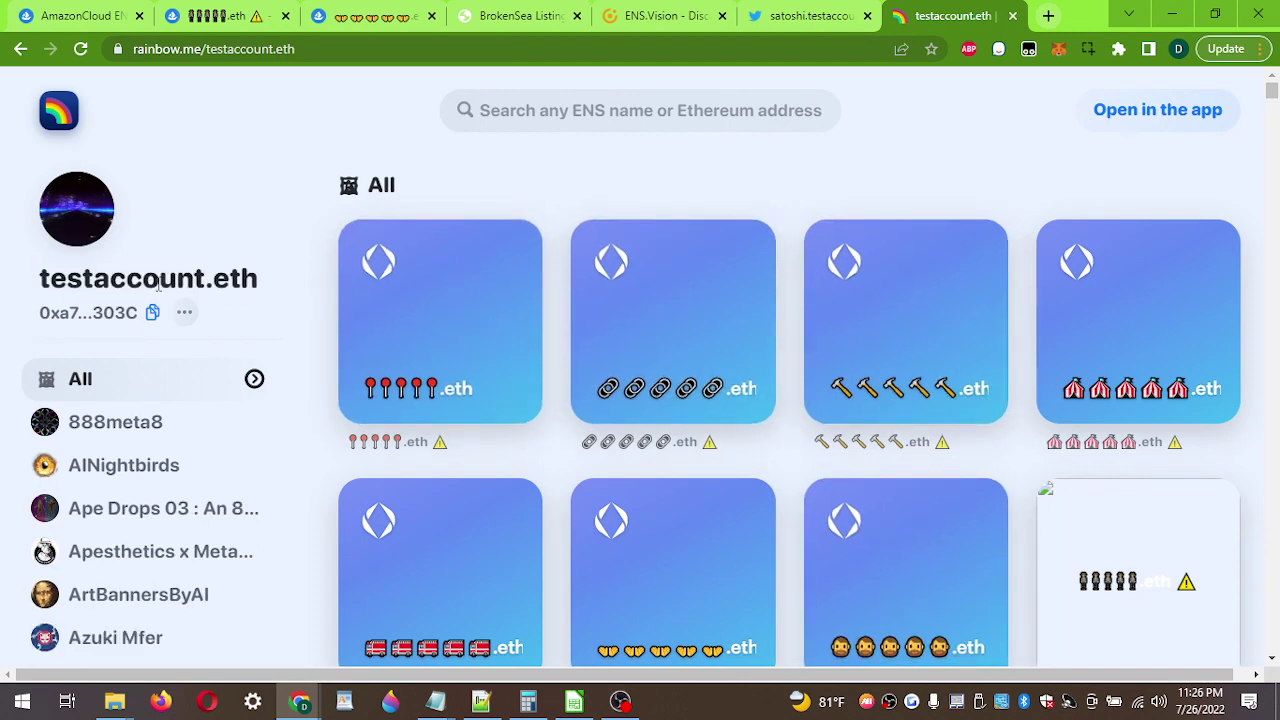